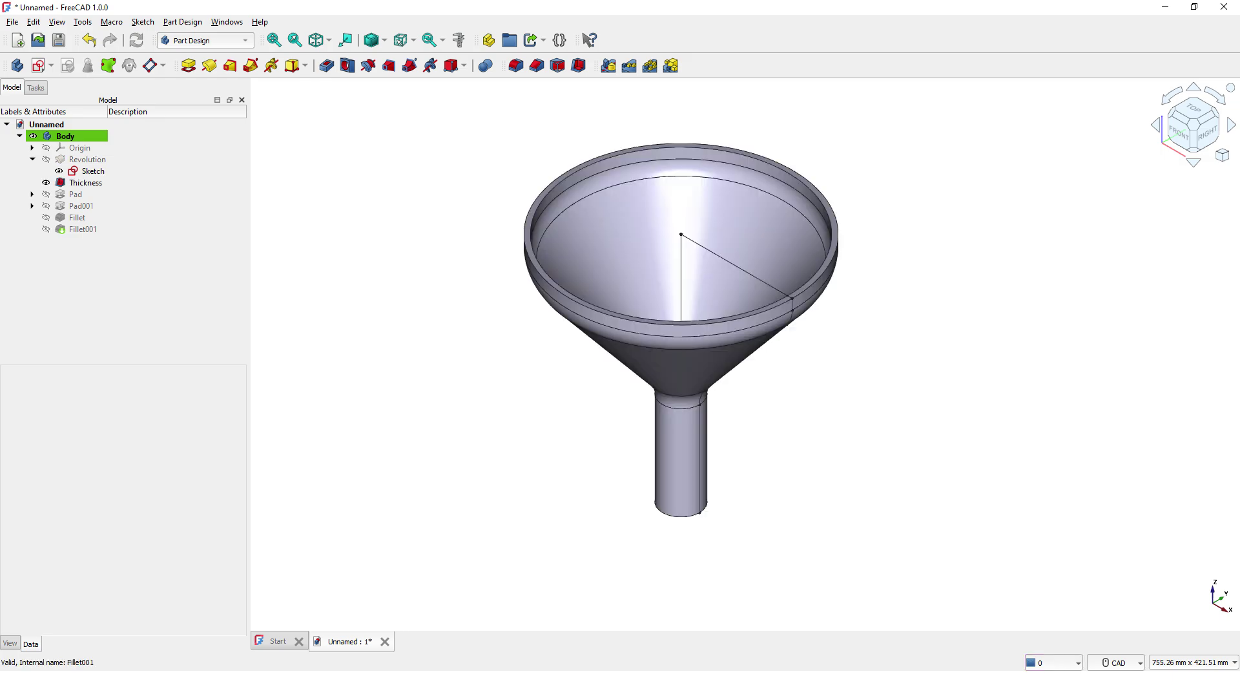
pyautogui.press('space')
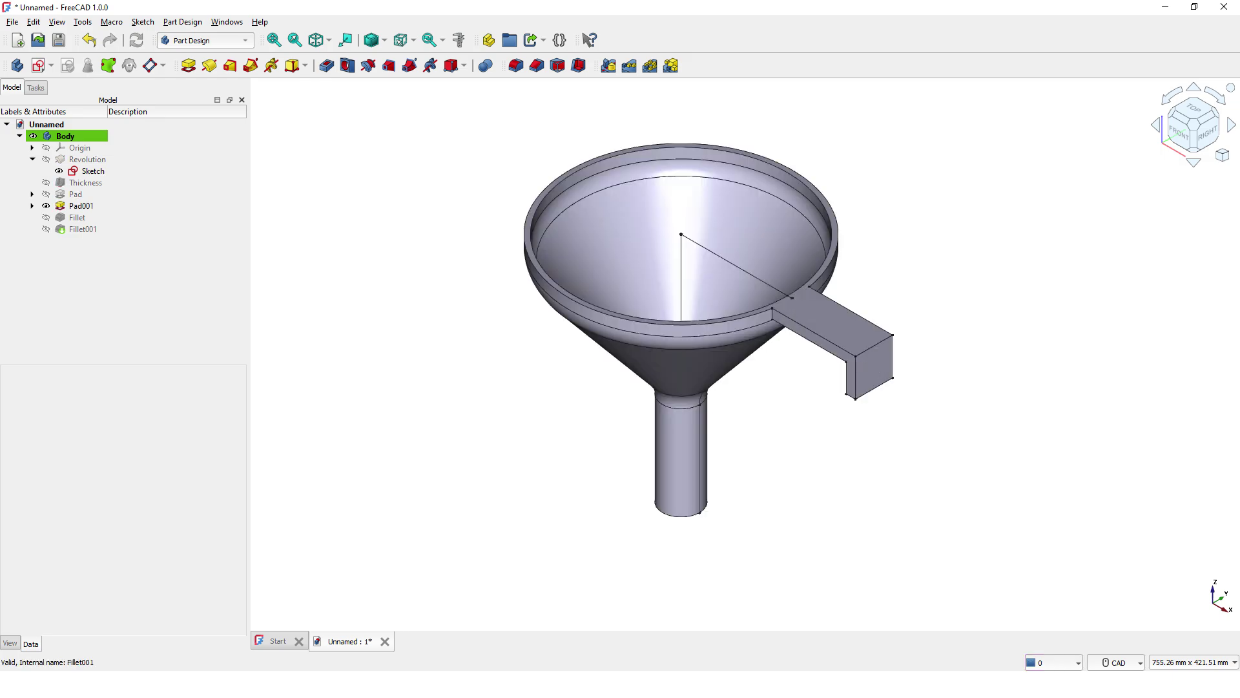
# - Show the revolved funnel body and orbit it to review it from near-front angles
pyautogui.moveTo(785, 446); pyautogui.dragTo(794, 402, button='middle')
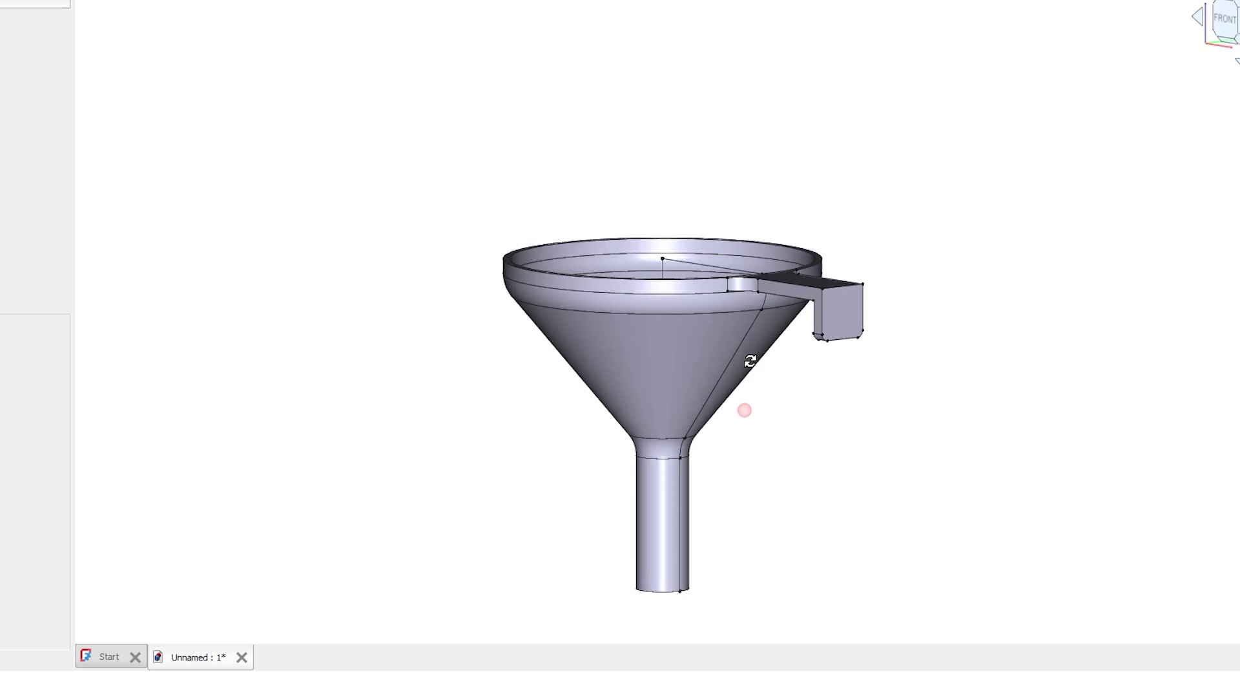
pyautogui.moveTo(750, 361); pyautogui.dragTo(684, 476, button='middle')
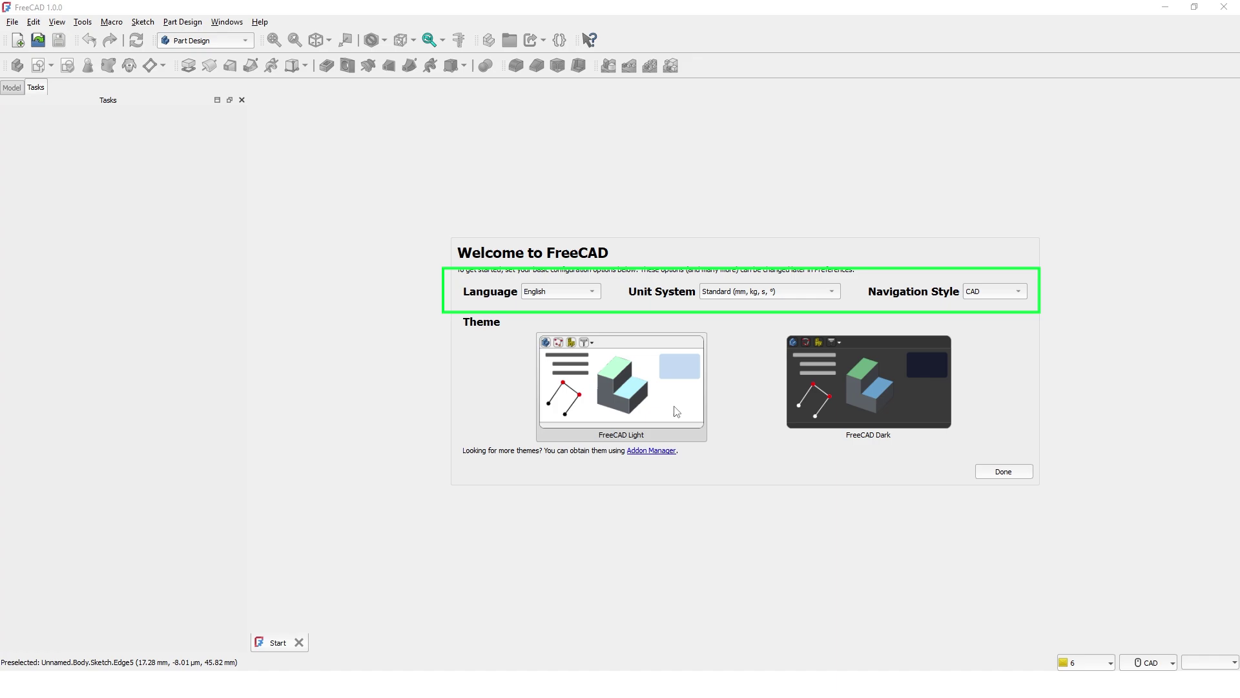
# - Accept the default first-start settings and create a new Parametric Part document
pyautogui.click(1003, 473)
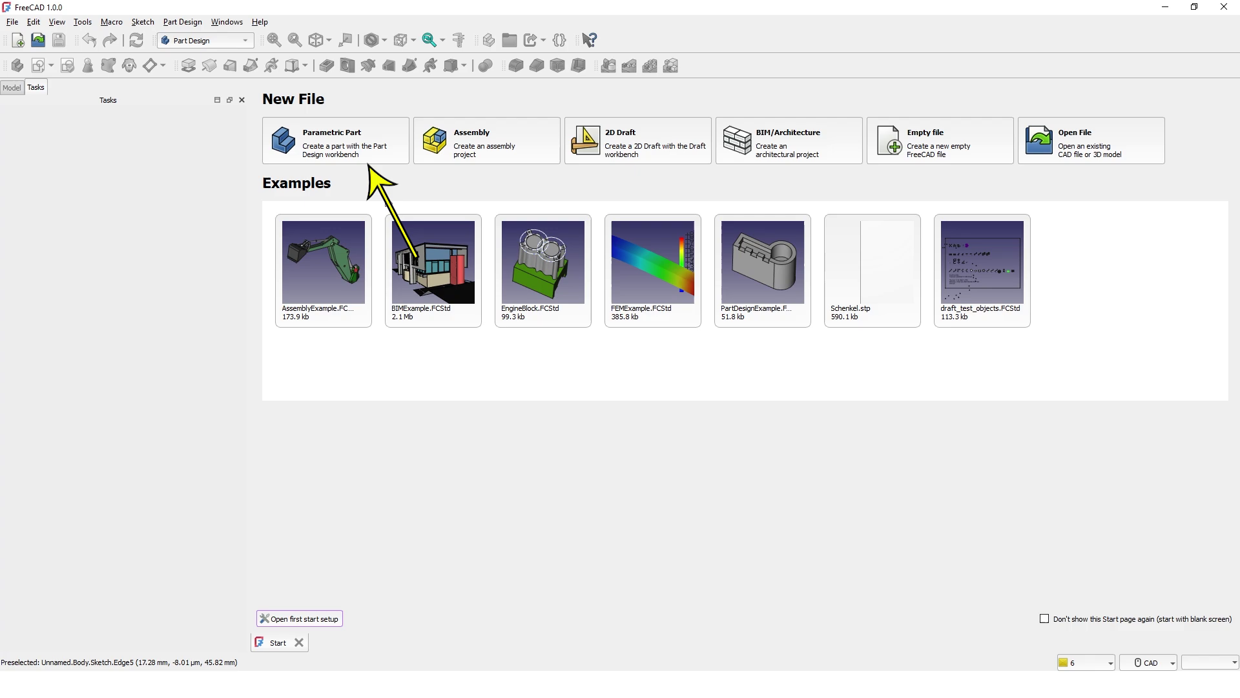
pyautogui.click(340, 150)
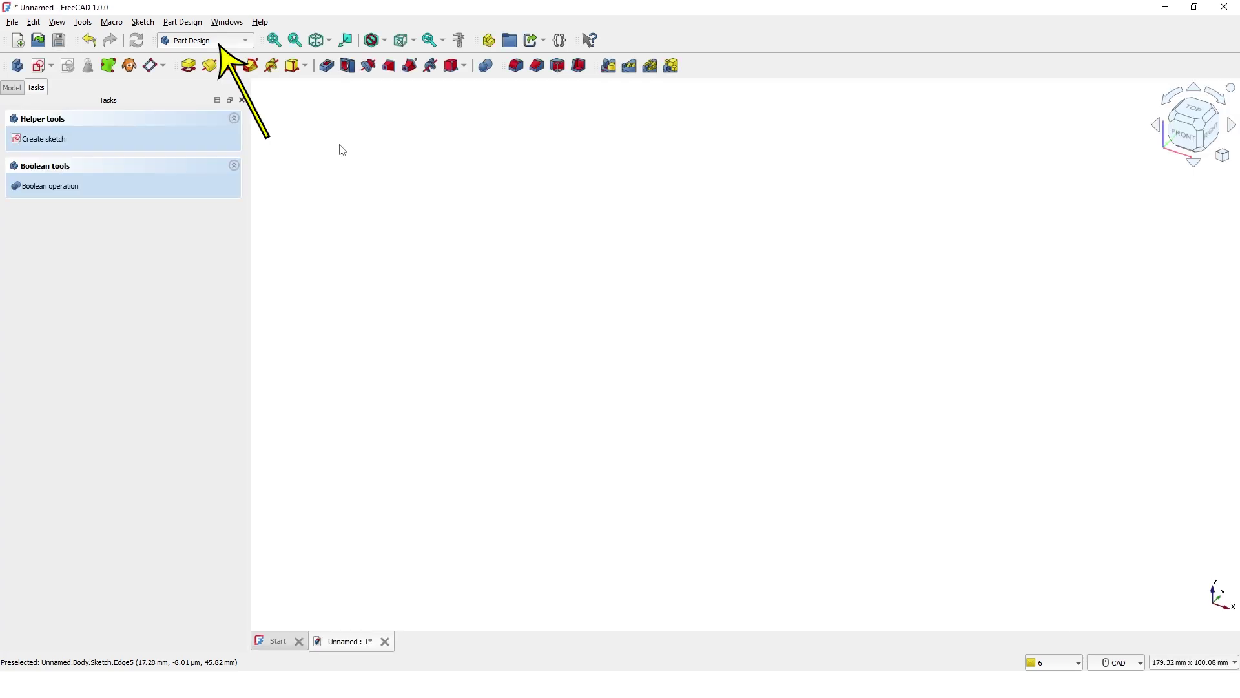
# - Create a sketch on the XZ-plane, then pan and zoom out around its origin
pyautogui.click(42, 140)
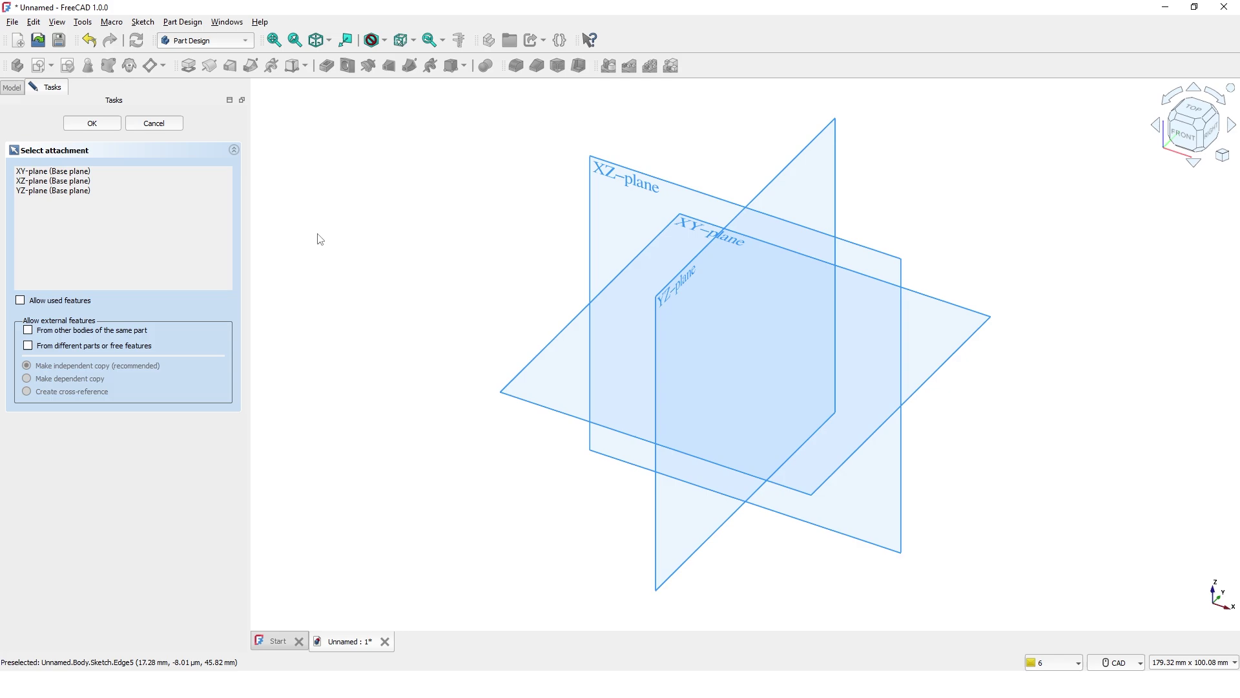
pyautogui.click(593, 187)
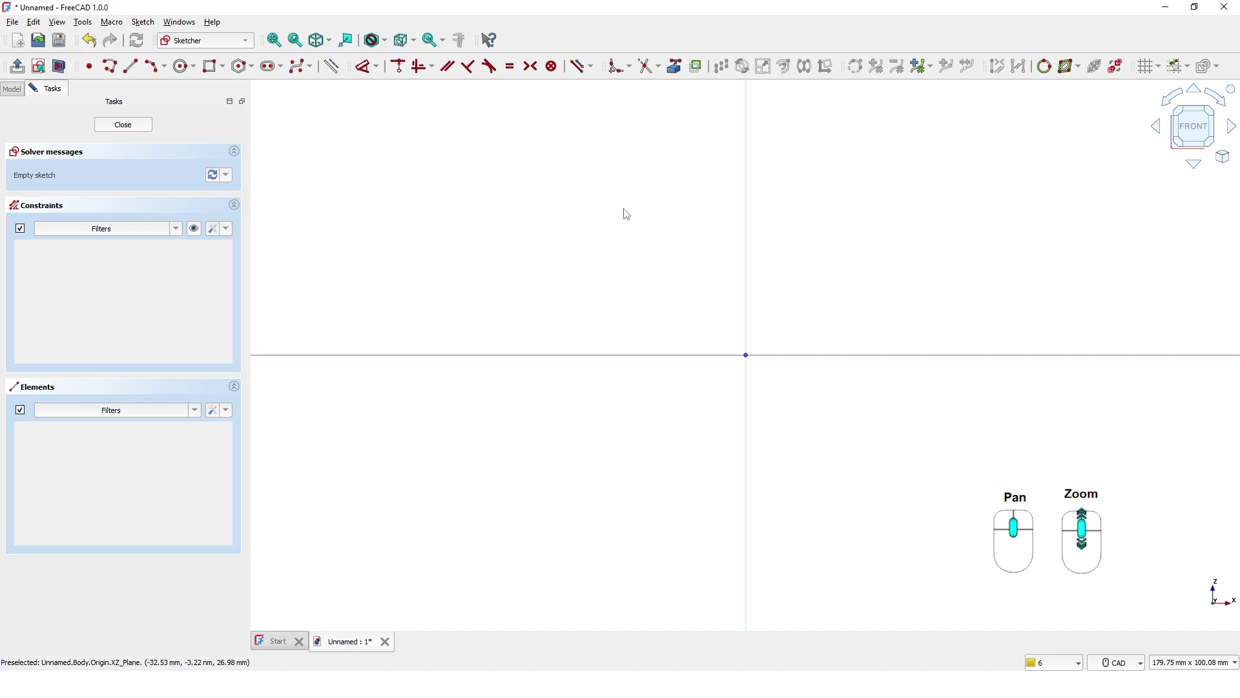
pyautogui.moveTo(705, 228)
pyautogui.mouseDown(button='middle')
pyautogui.moveTo(603, 296)
pyautogui.moveTo(441, 364)
pyautogui.mouseUp(button='middle')
pyautogui.scroll(-5, 443, 370)
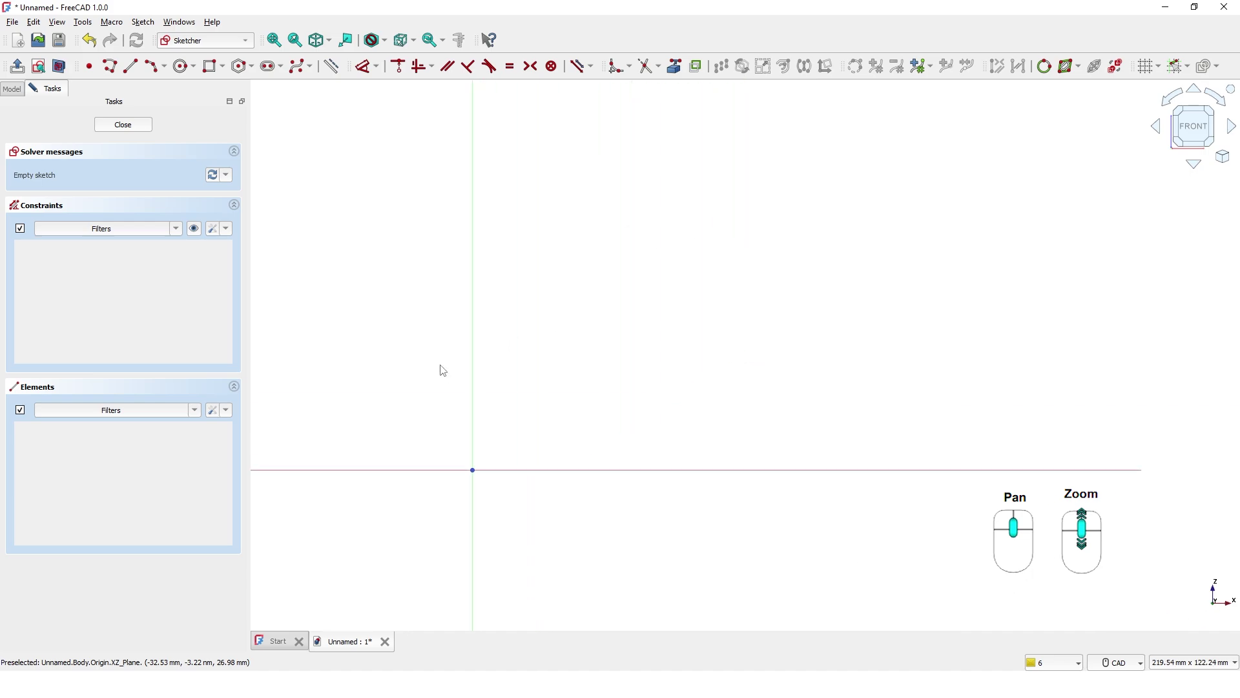
pyautogui.moveTo(440, 368); pyautogui.dragTo(468, 405, button='middle')
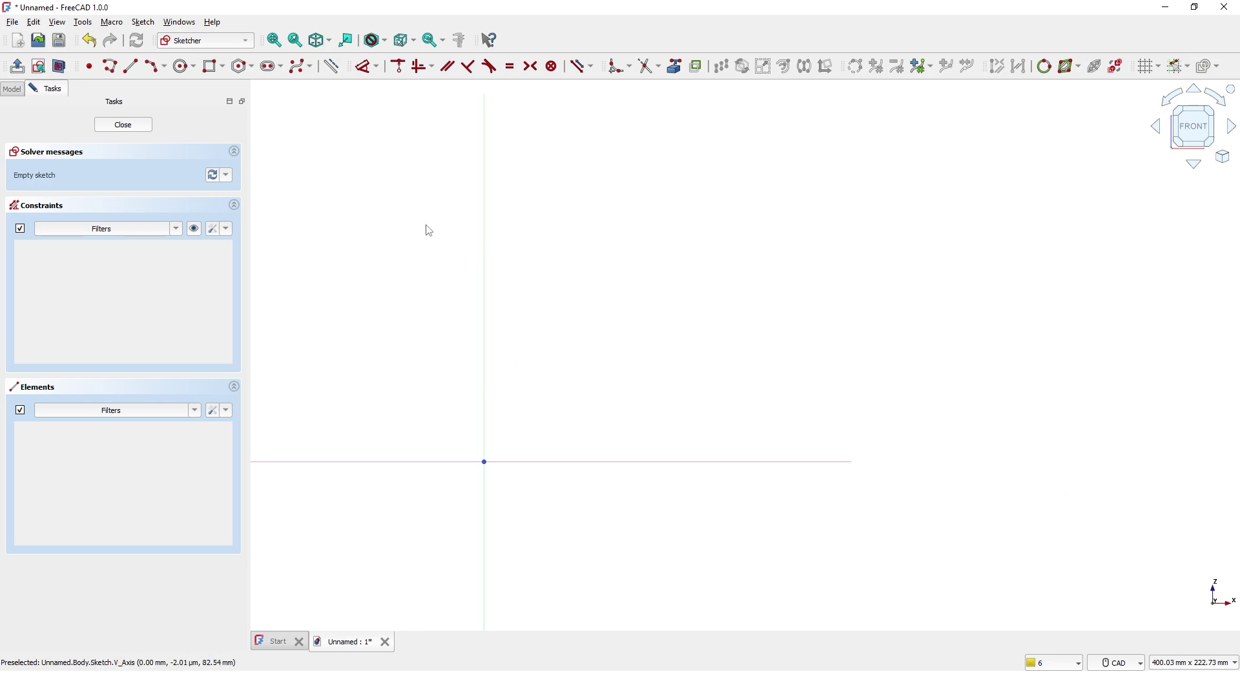
# - Start a polyline at the origin and draw the tall vertical axis edge near 250 mm
pyautogui.click(107, 68)
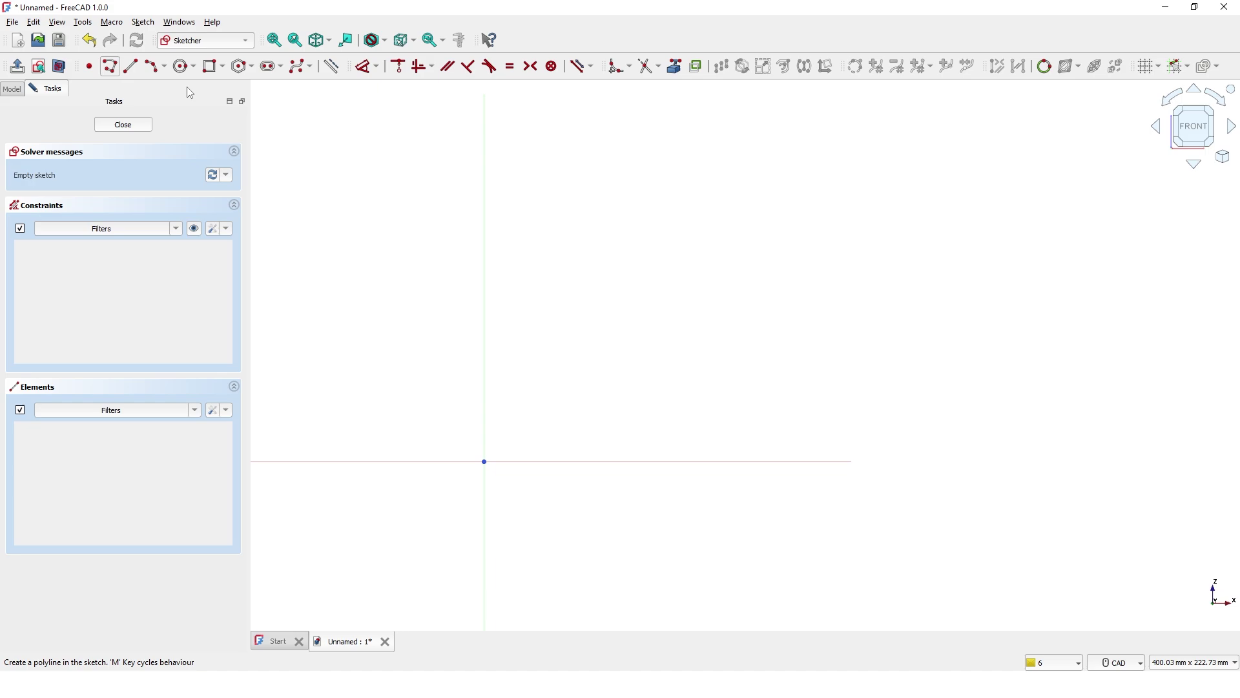
pyautogui.click(484, 462)
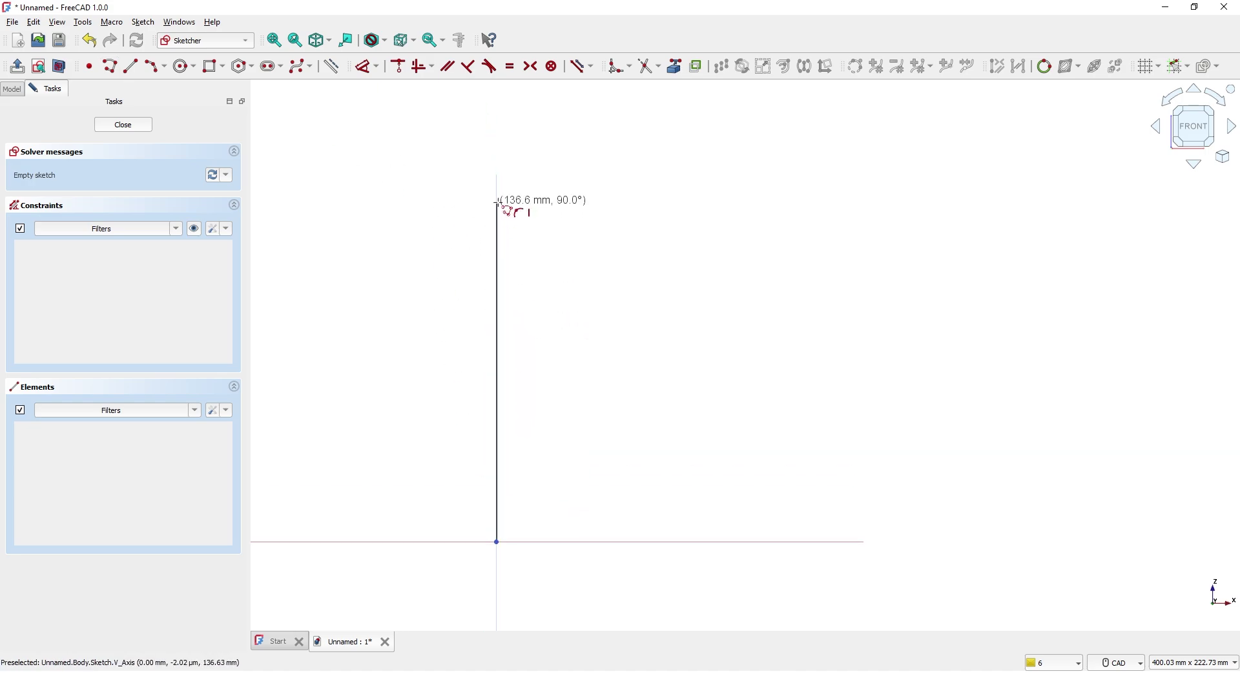
pyautogui.scroll(2, 498, 200)
pyautogui.scroll(-3, 498, 200)
pyautogui.scroll(-4, 498, 201)
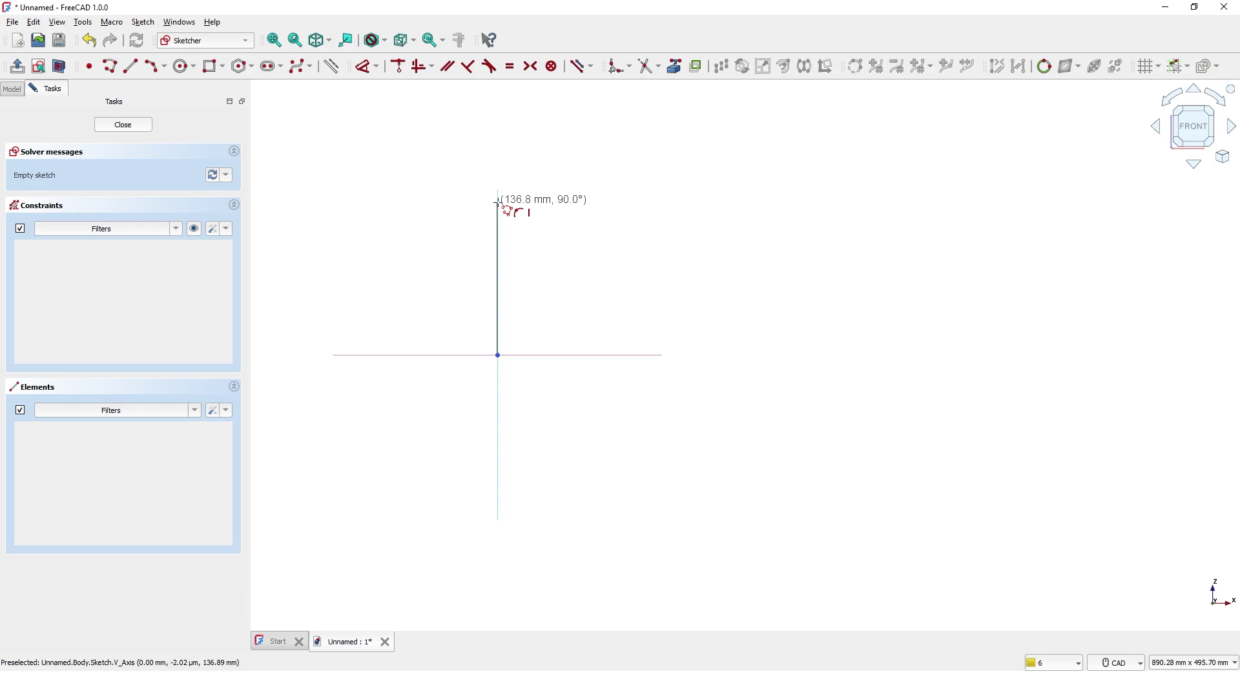
pyautogui.moveTo(498, 200); pyautogui.dragTo(495, 369, button='middle')
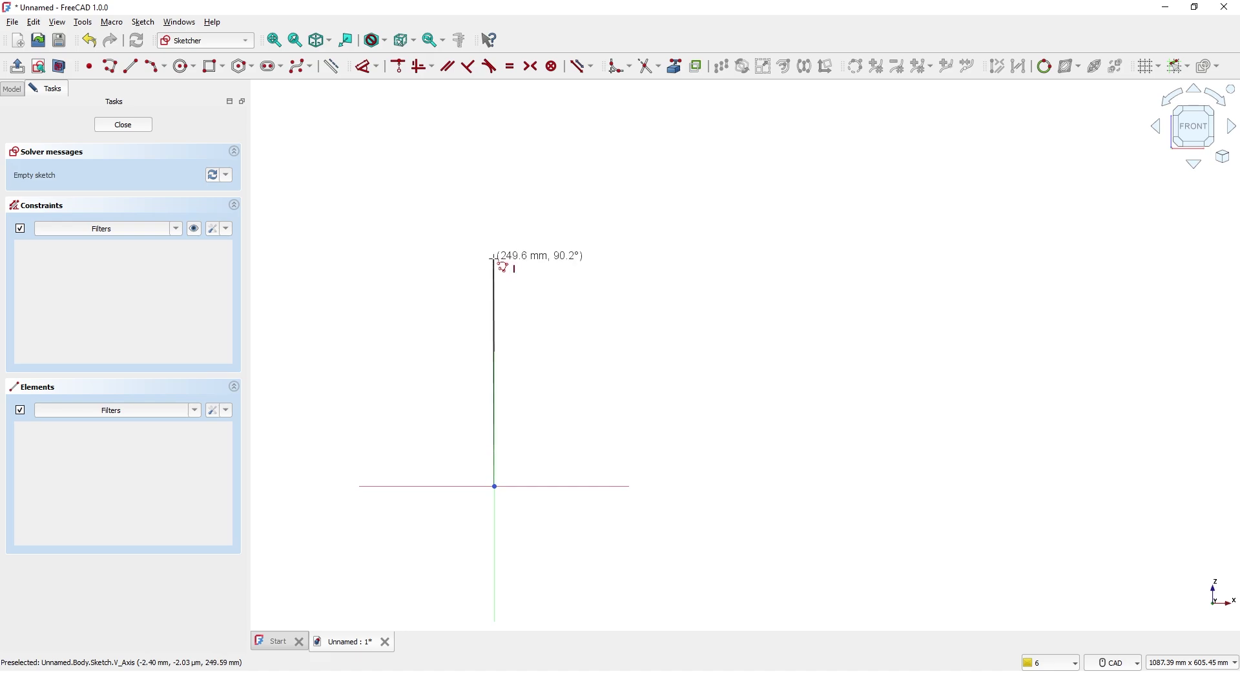
pyautogui.click(494, 258)
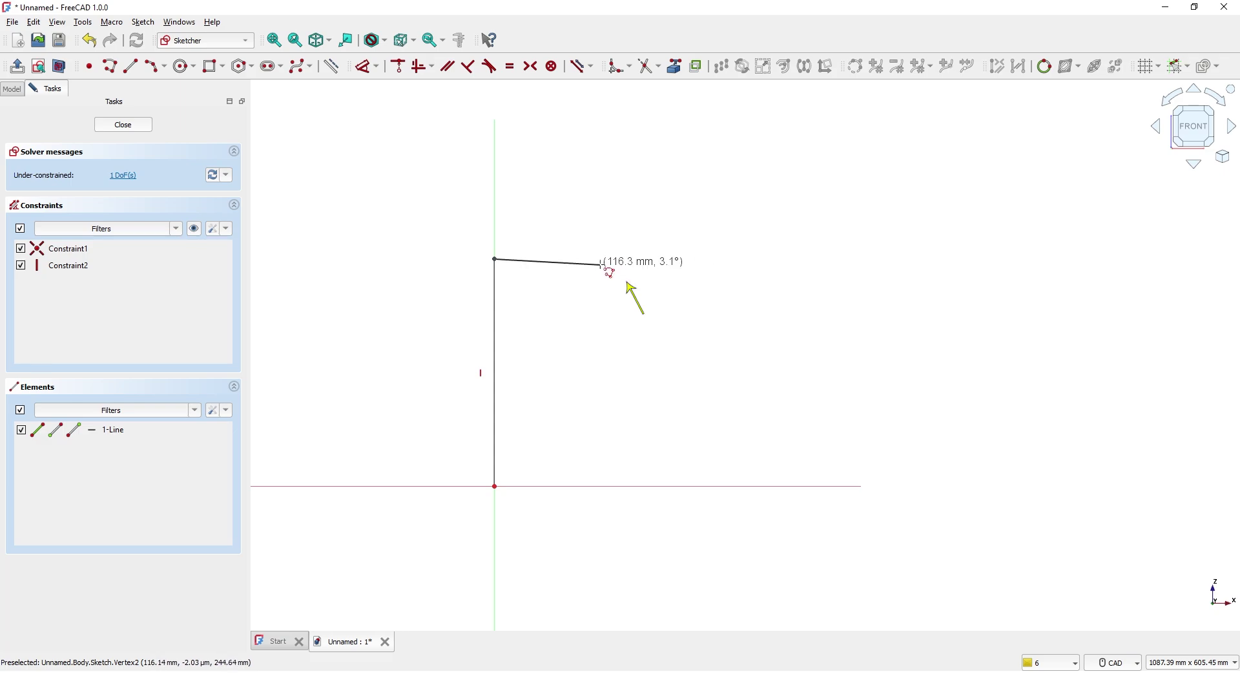
# - Add the top rim edge, short drop, sloping cone wall and spout, closing at the origin
pyautogui.click(600, 262)
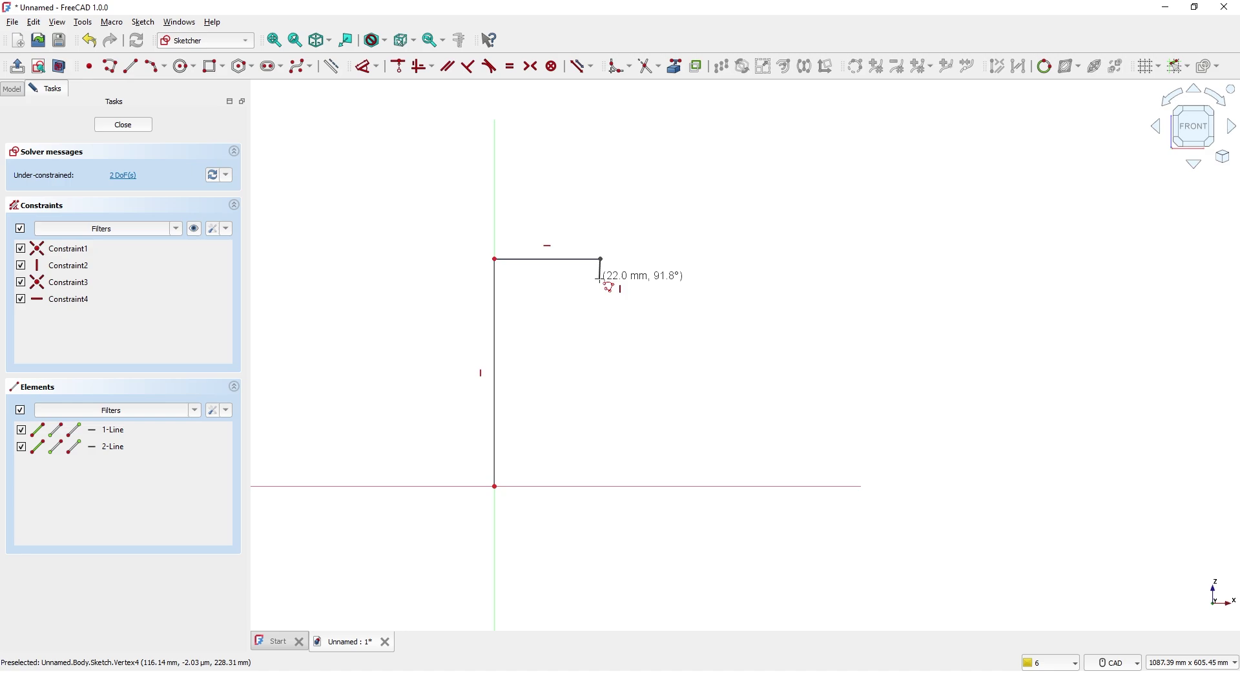
pyautogui.click(600, 279)
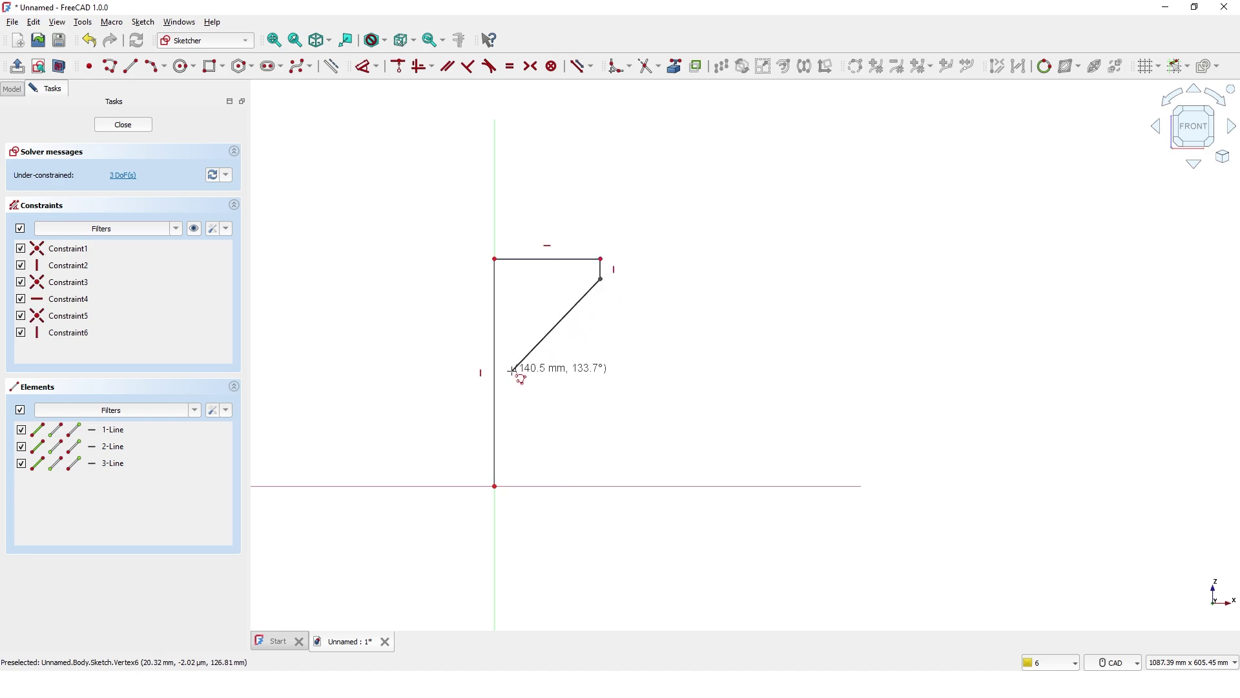
pyautogui.click(513, 371)
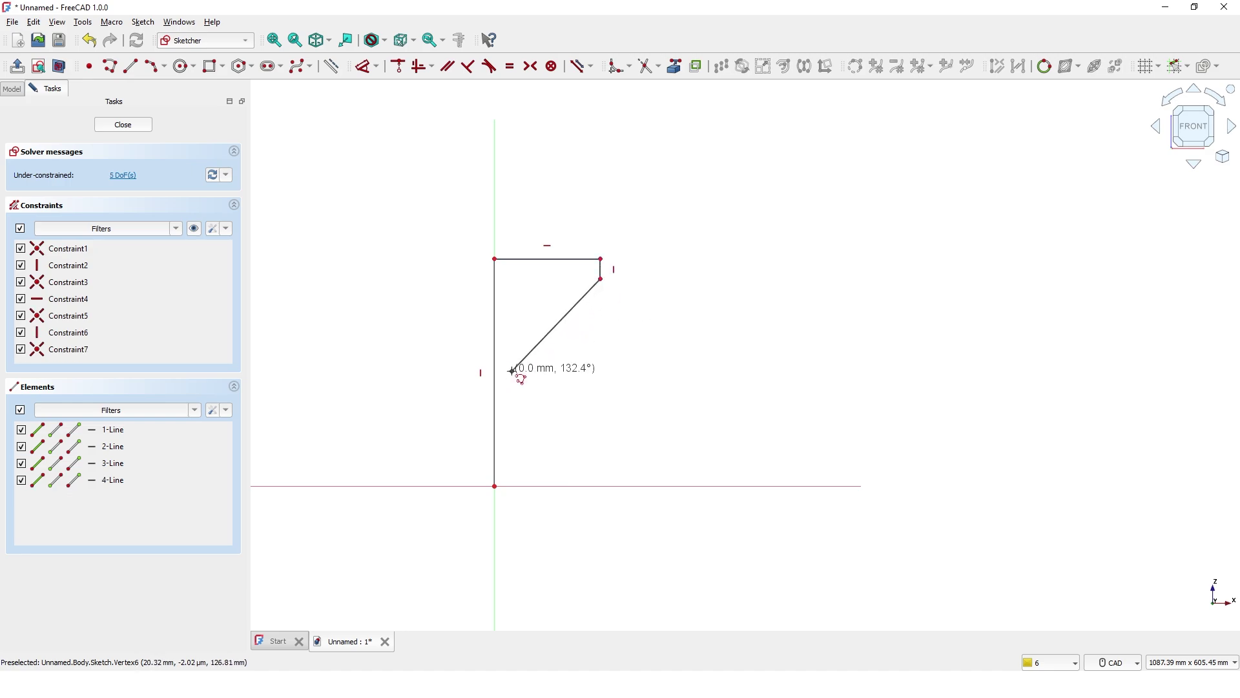
pyautogui.click(511, 486)
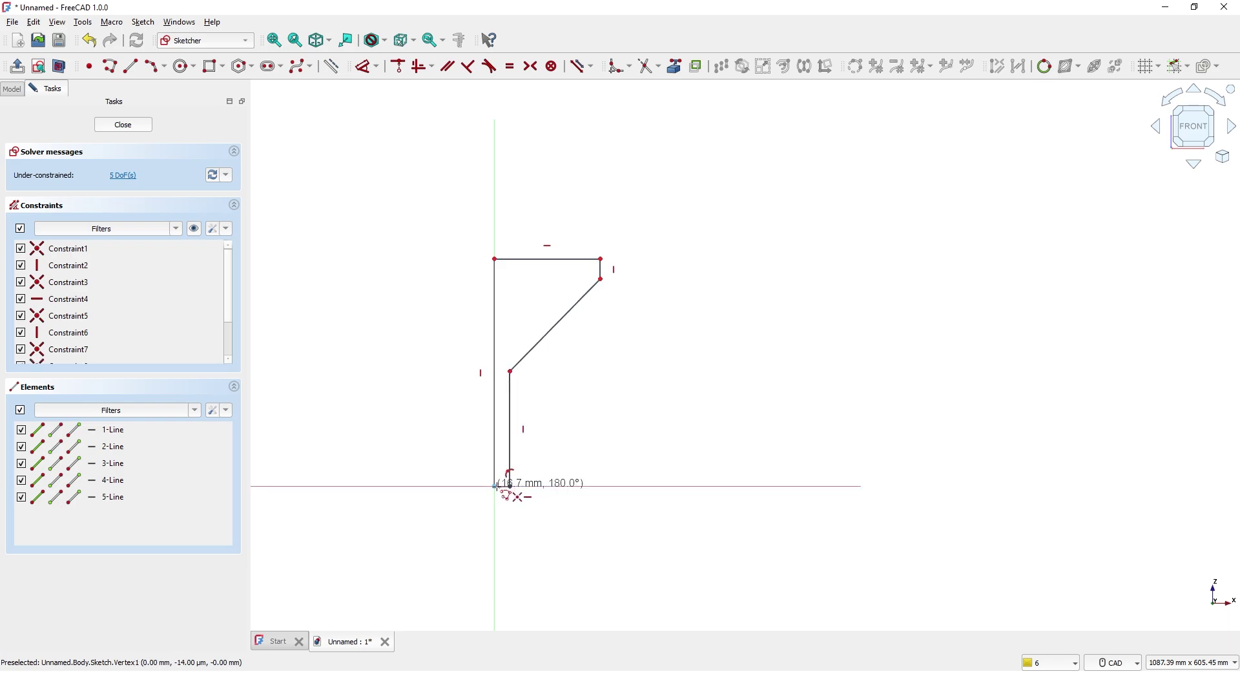
pyautogui.click(495, 486)
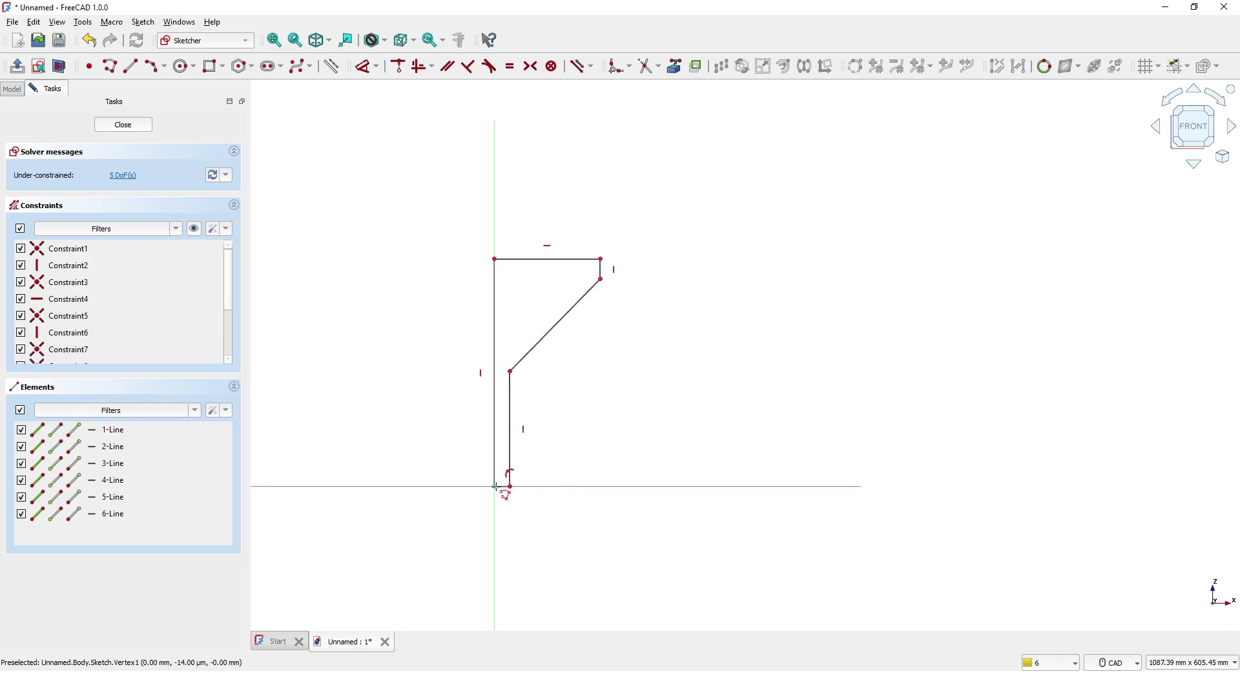
pyautogui.rightClick(513, 501)
pyautogui.moveTo(590, 451); pyautogui.dragTo(645, 481, button='middle')
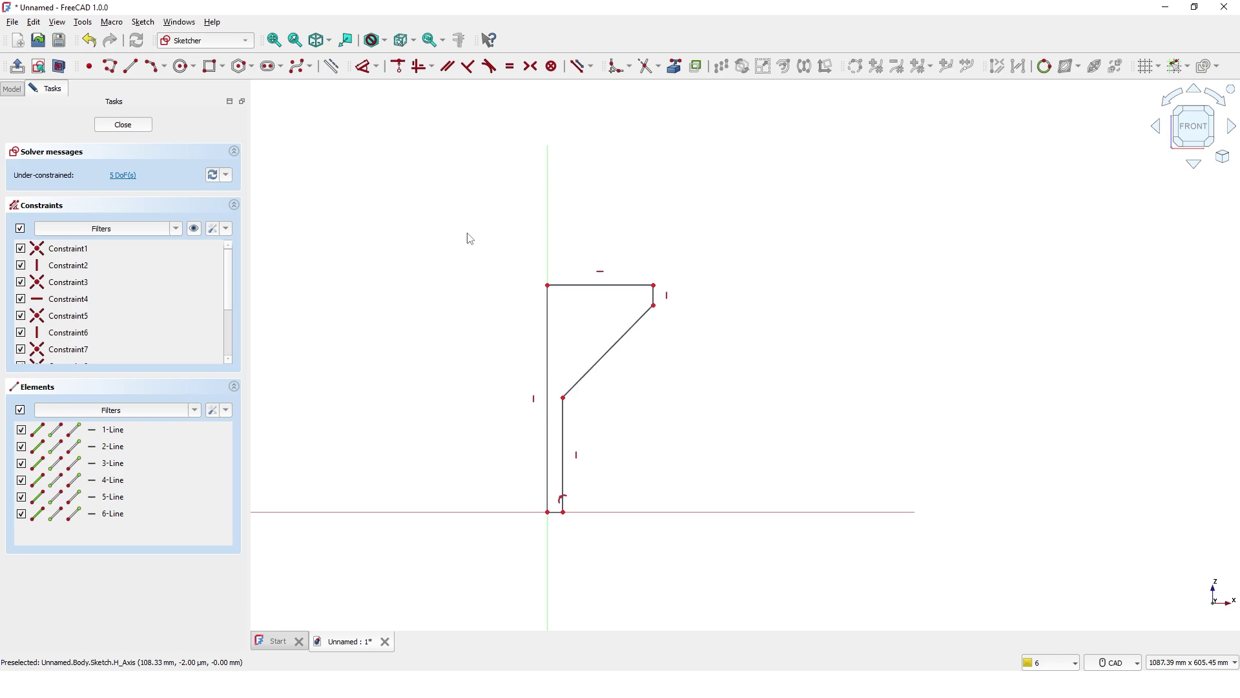
# - Dimension the tall left edge to 250 mm and the top edge to 120 mm
pyautogui.click(365, 66)
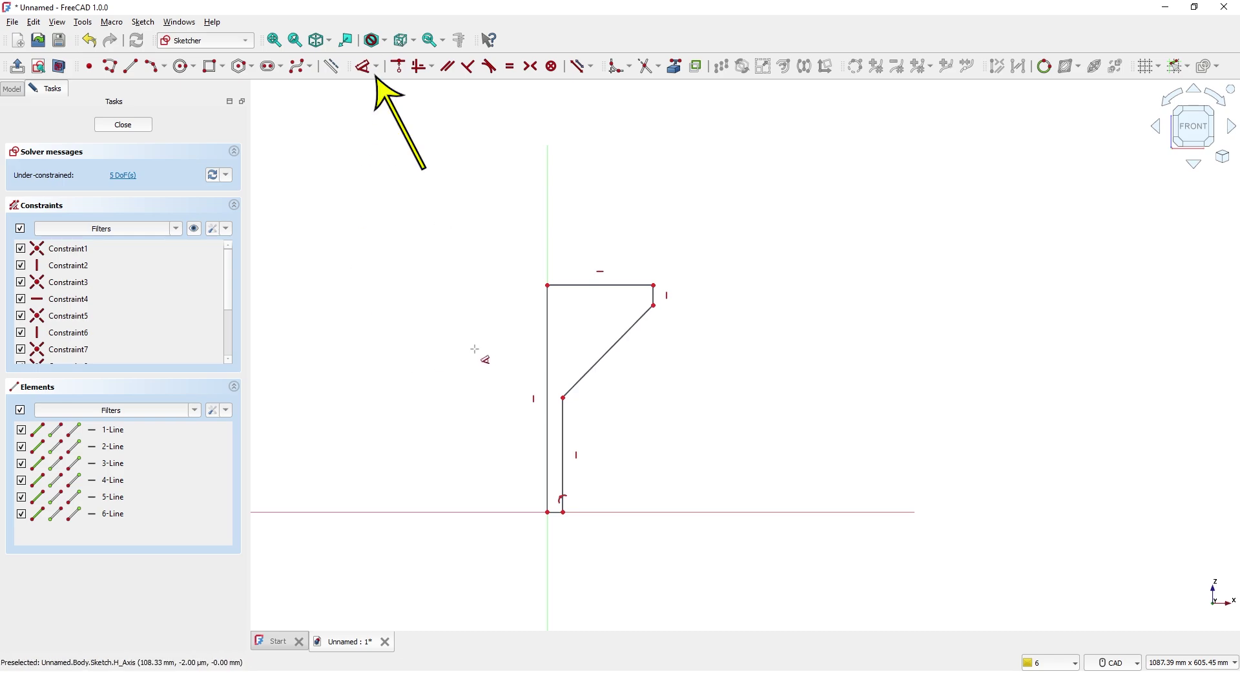
pyautogui.click(534, 359)
pyautogui.click(550, 379)
pyautogui.click(518, 379)
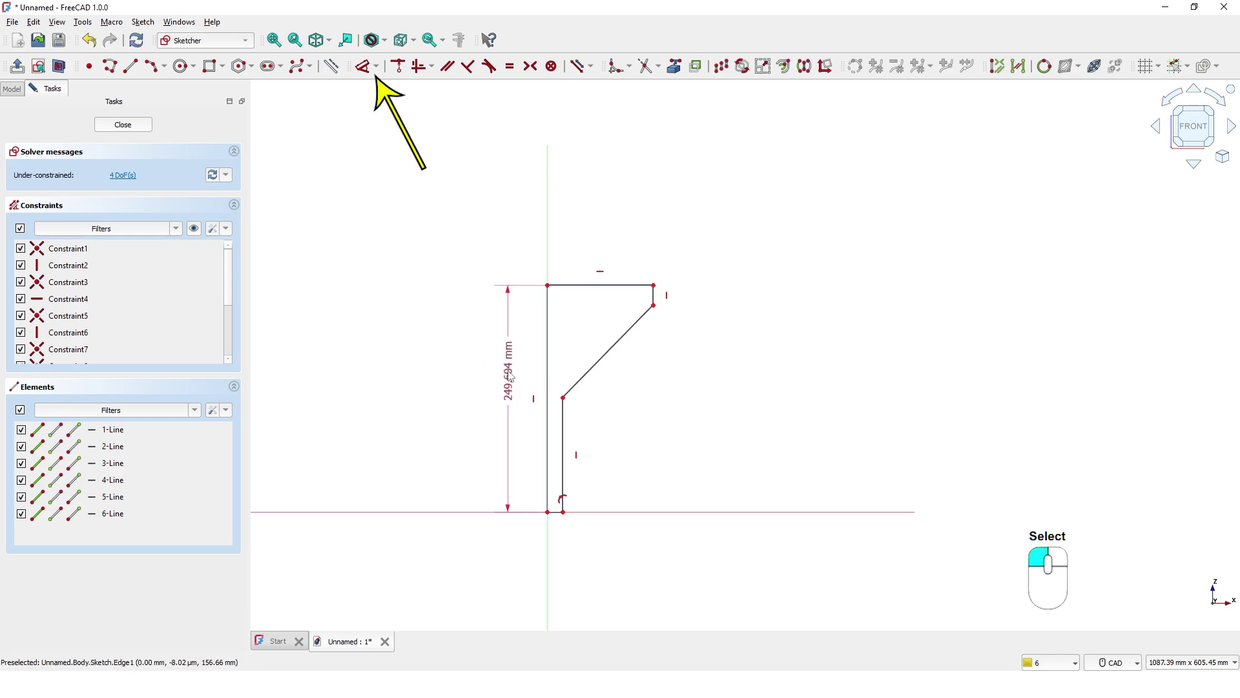
pyautogui.write('2')
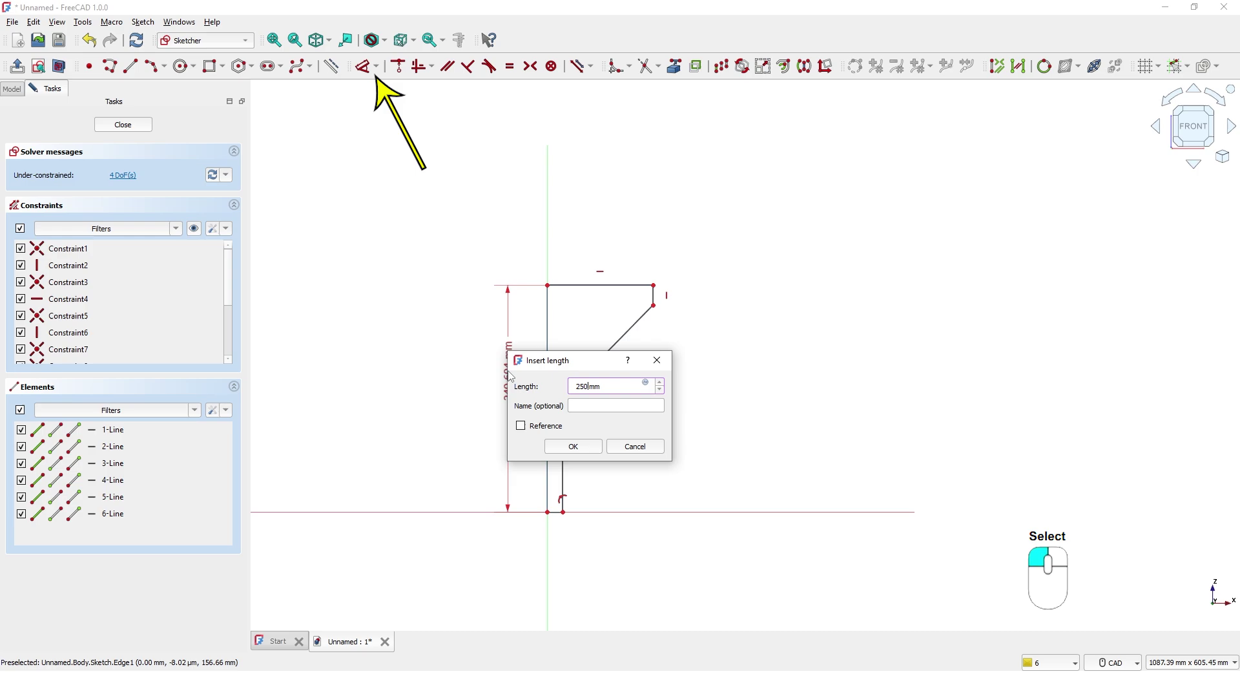
pyautogui.write('50')
pyautogui.press('Return')
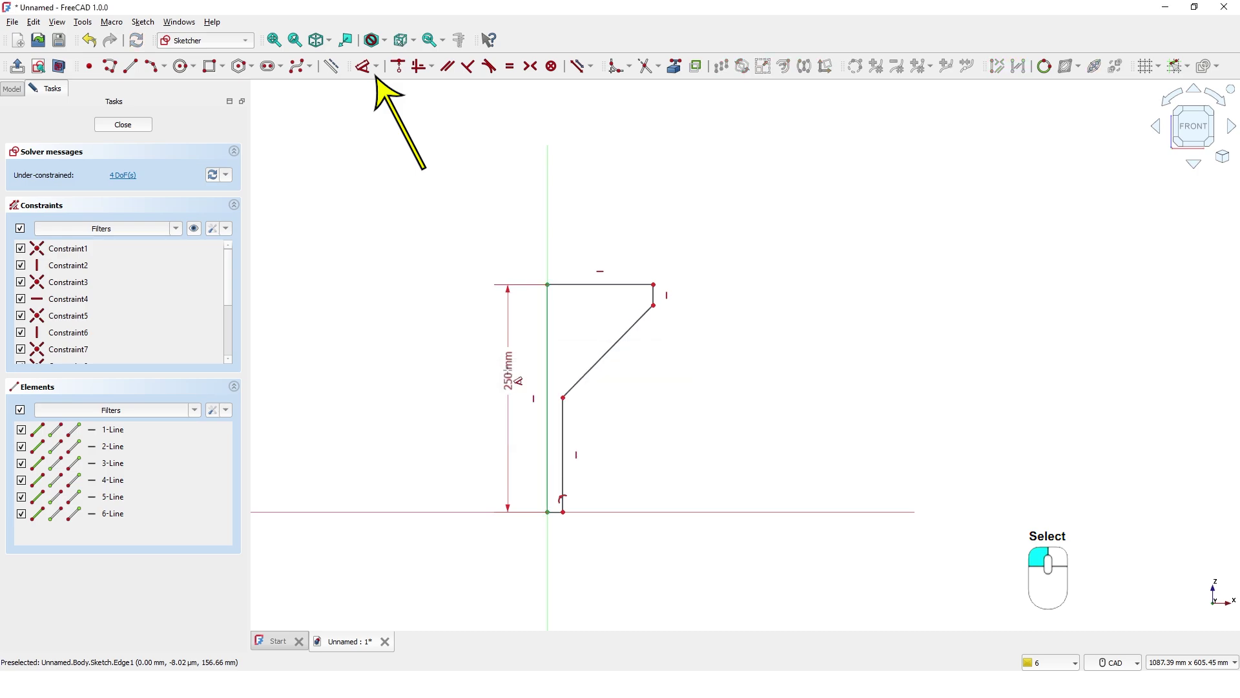
pyautogui.click(577, 284)
pyautogui.click(591, 242)
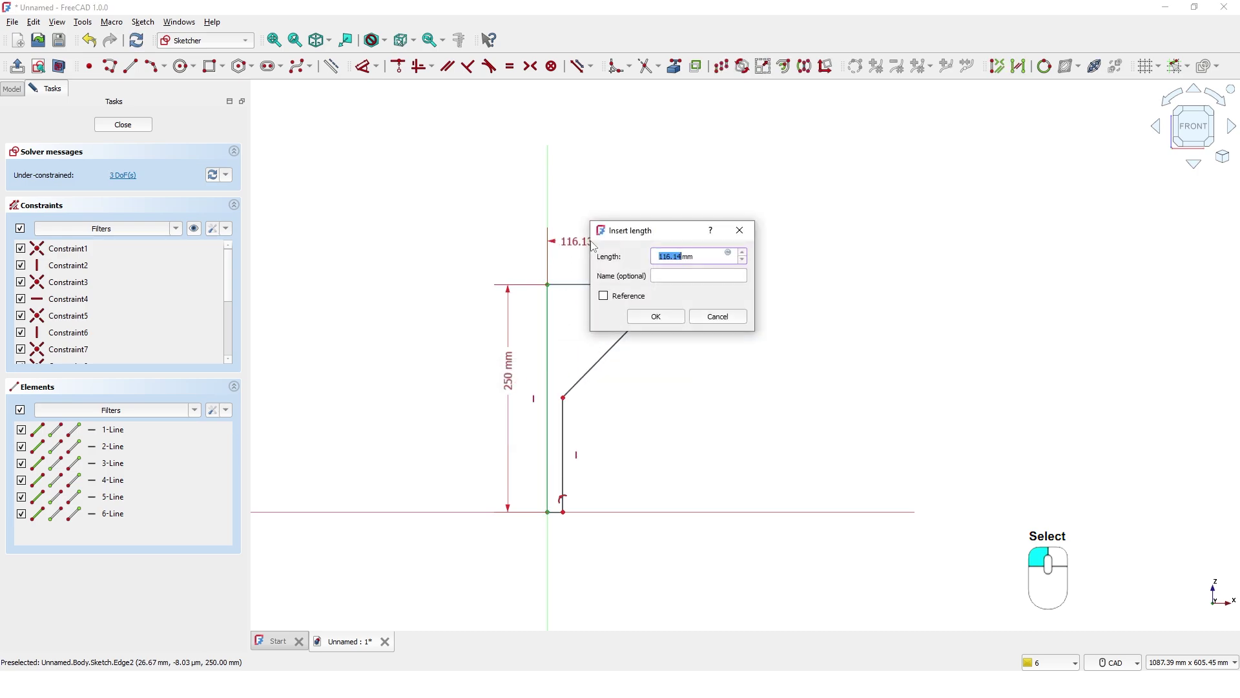
pyautogui.write('120')
pyautogui.press('Return')
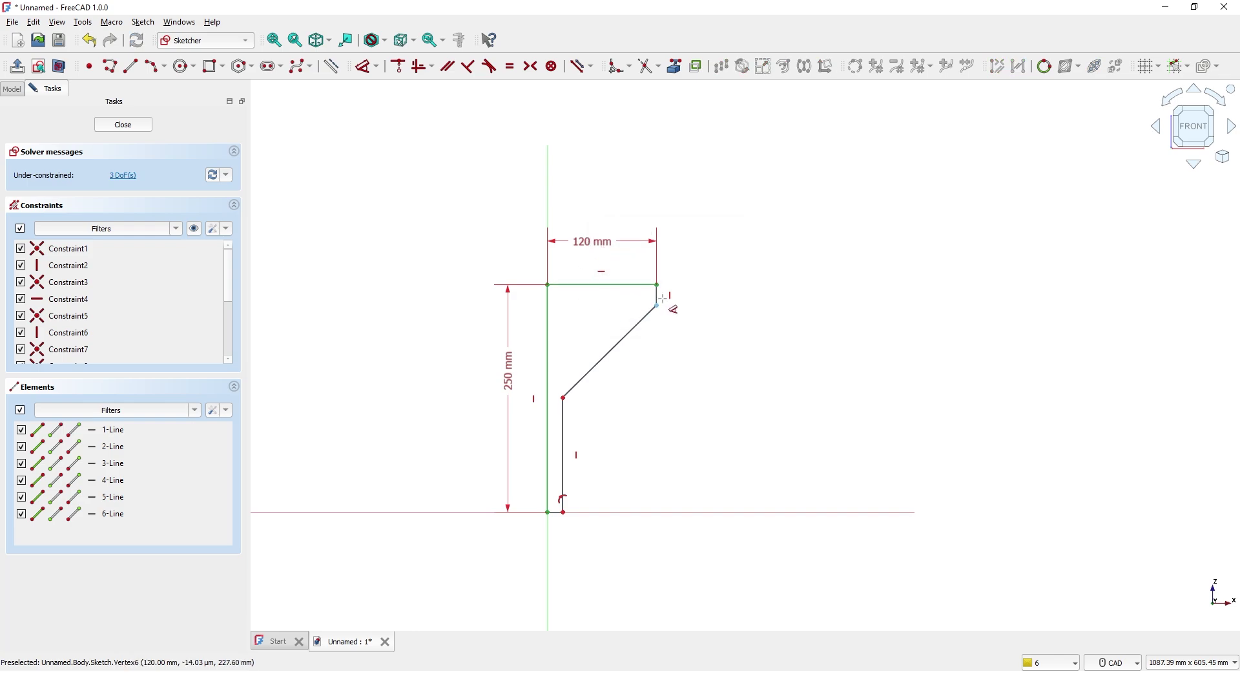
# - Set the rim lip height to 20 mm and the spout's vertical edge to 110 mm
pyautogui.scroll(5, 657, 292)
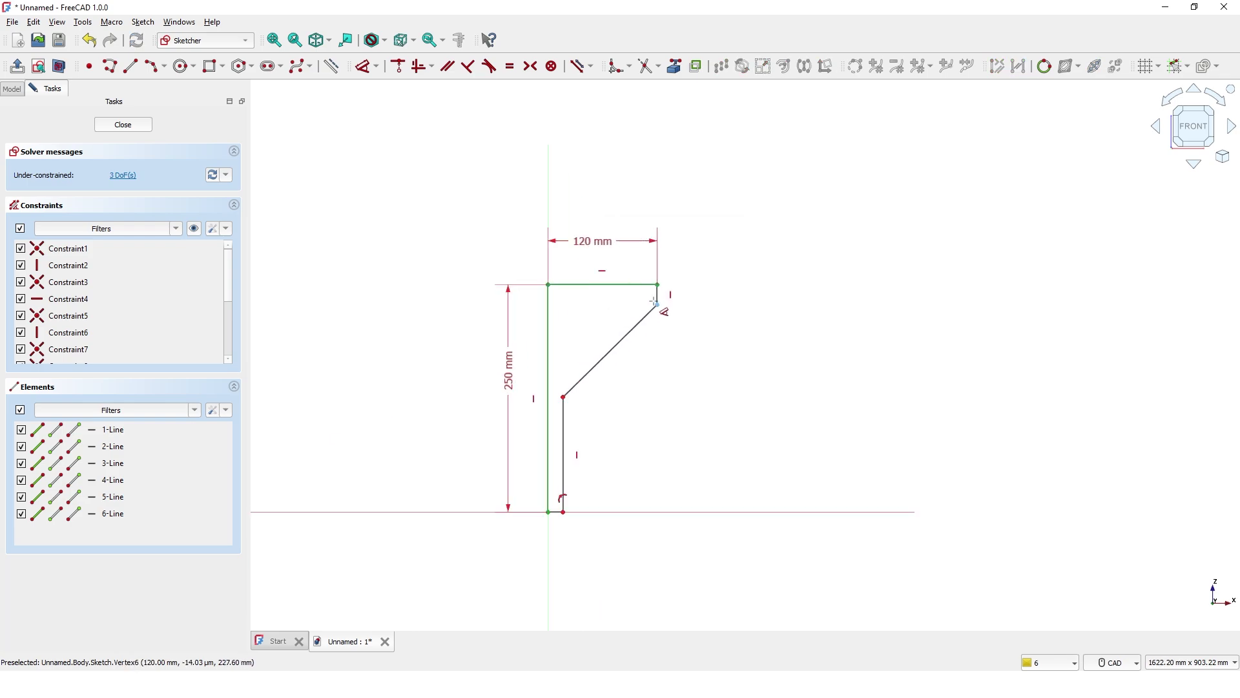
pyautogui.click(662, 293)
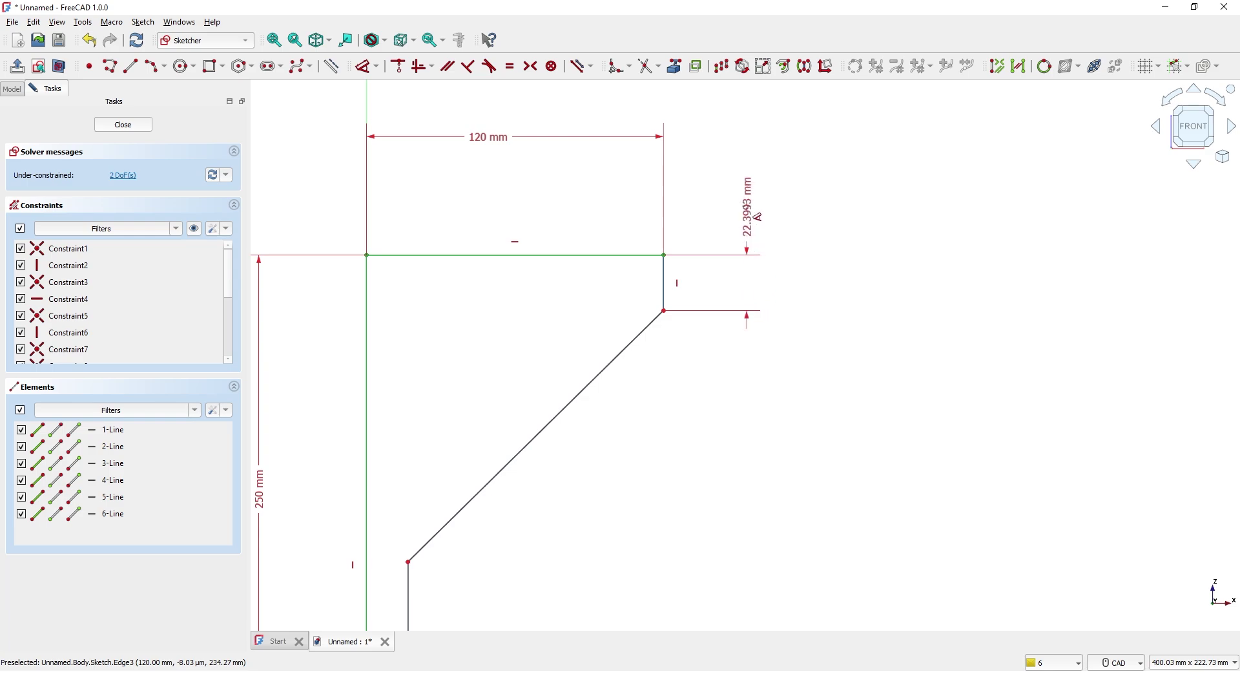
pyautogui.click(750, 213)
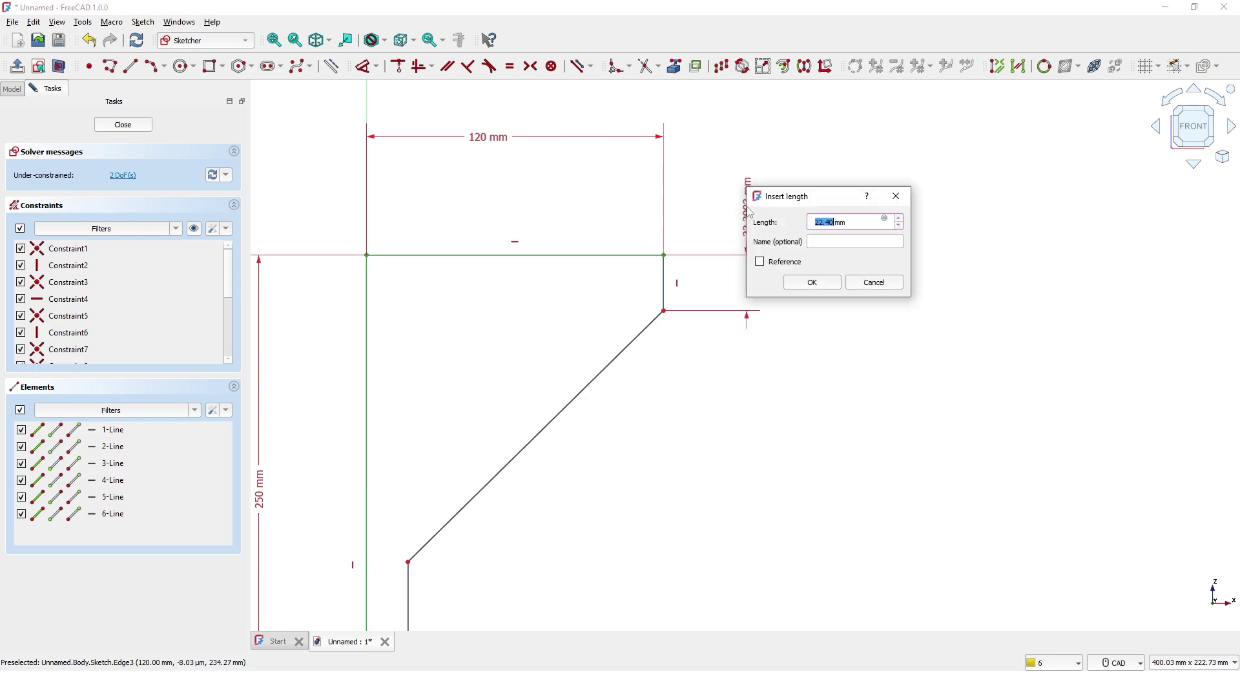
pyautogui.write('20')
pyautogui.press('Return')
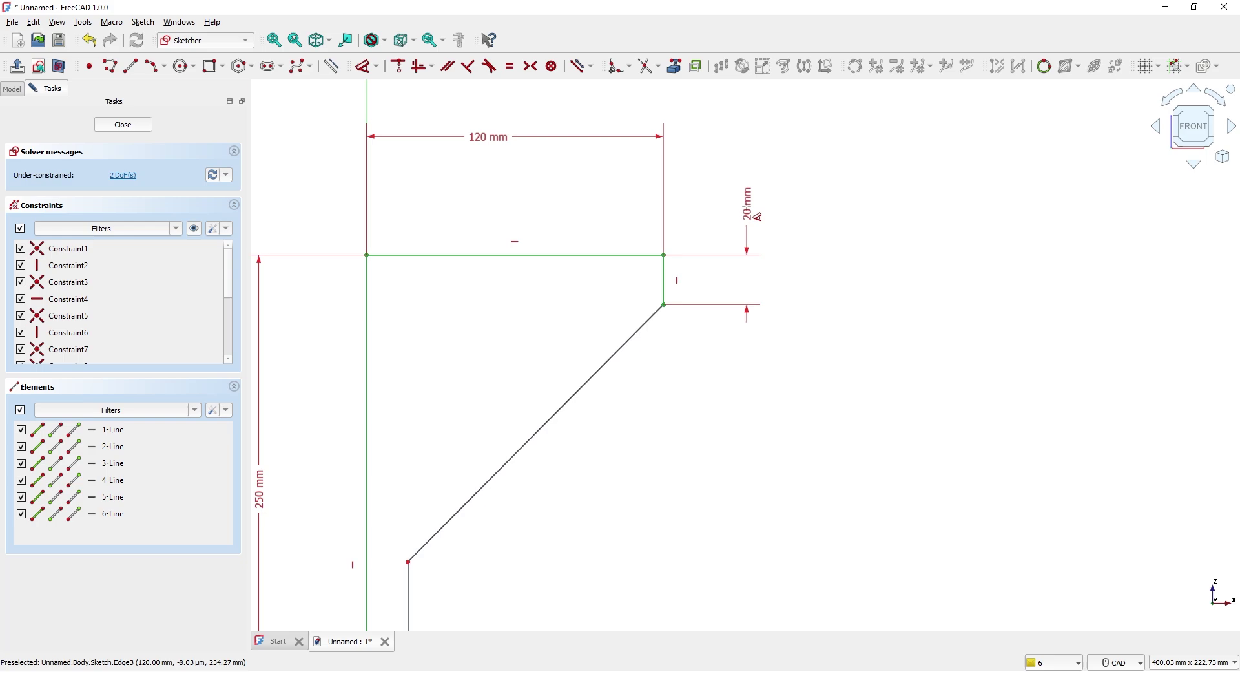
pyautogui.scroll(3, 640, 407)
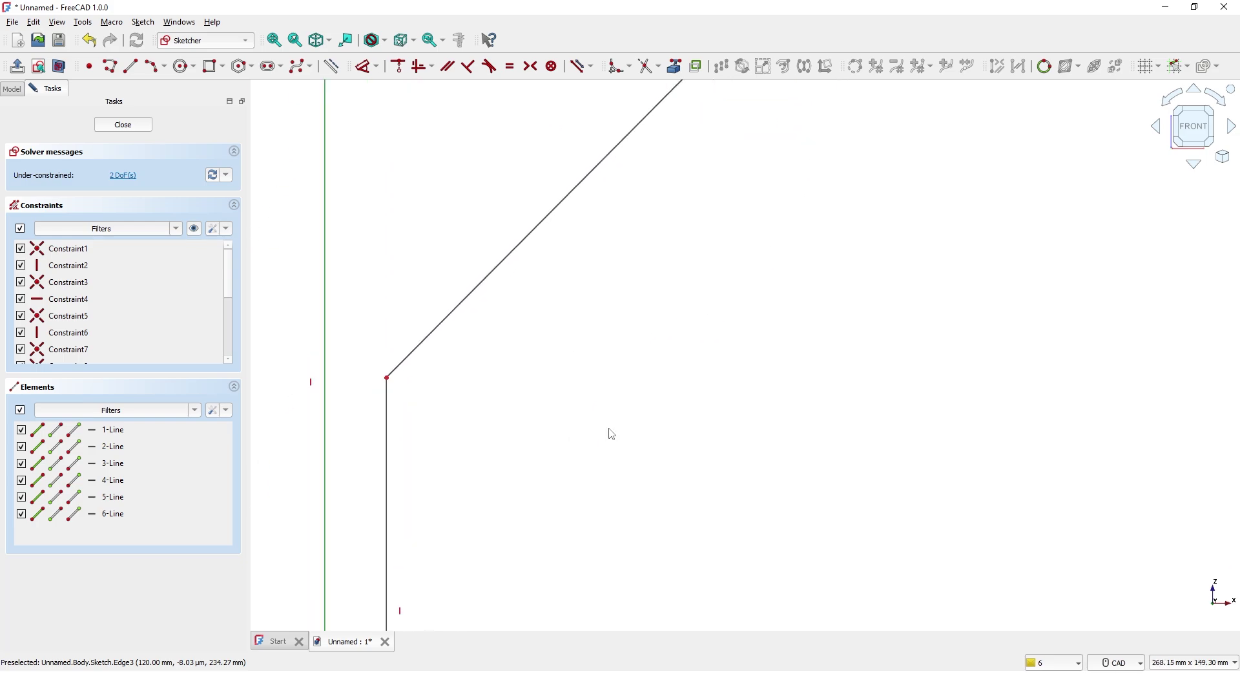
pyautogui.moveTo(589, 467)
pyautogui.mouseDown(button='middle')
pyautogui.moveTo(575, 418)
pyautogui.moveTo(667, 263)
pyautogui.mouseUp(button='middle')
pyautogui.press('d')
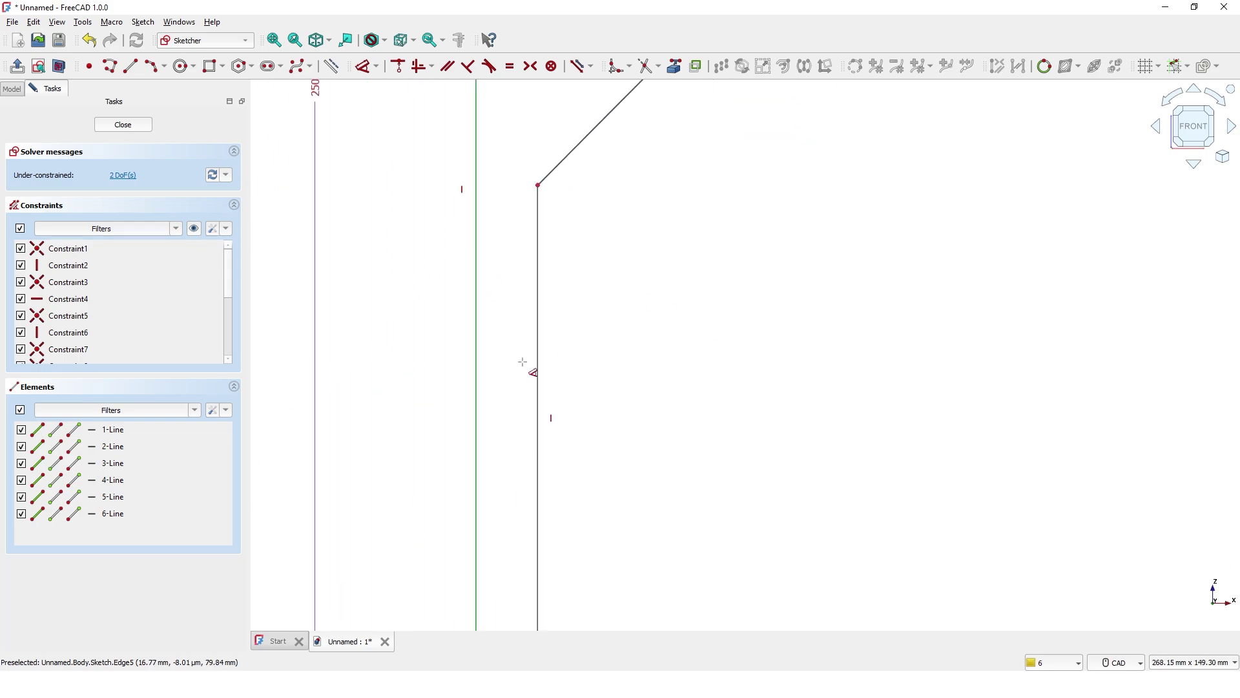
pyautogui.click(536, 378)
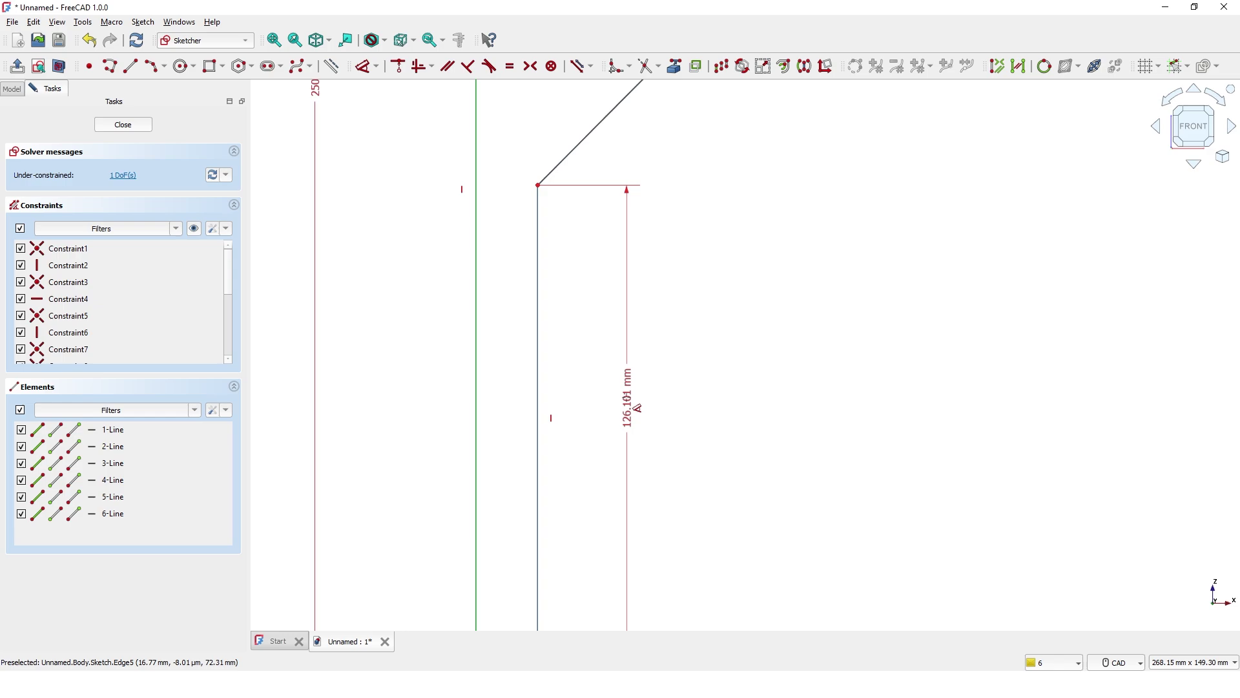
pyautogui.click(634, 405)
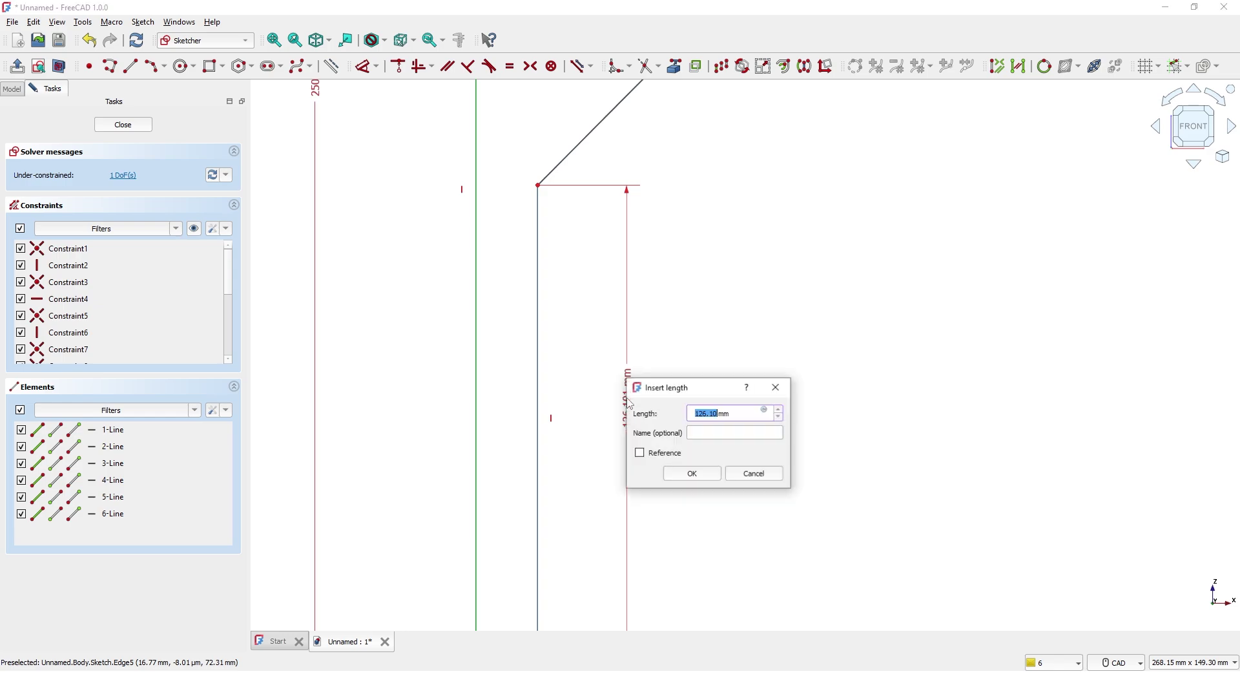
pyautogui.write('110')
pyautogui.press('Return')
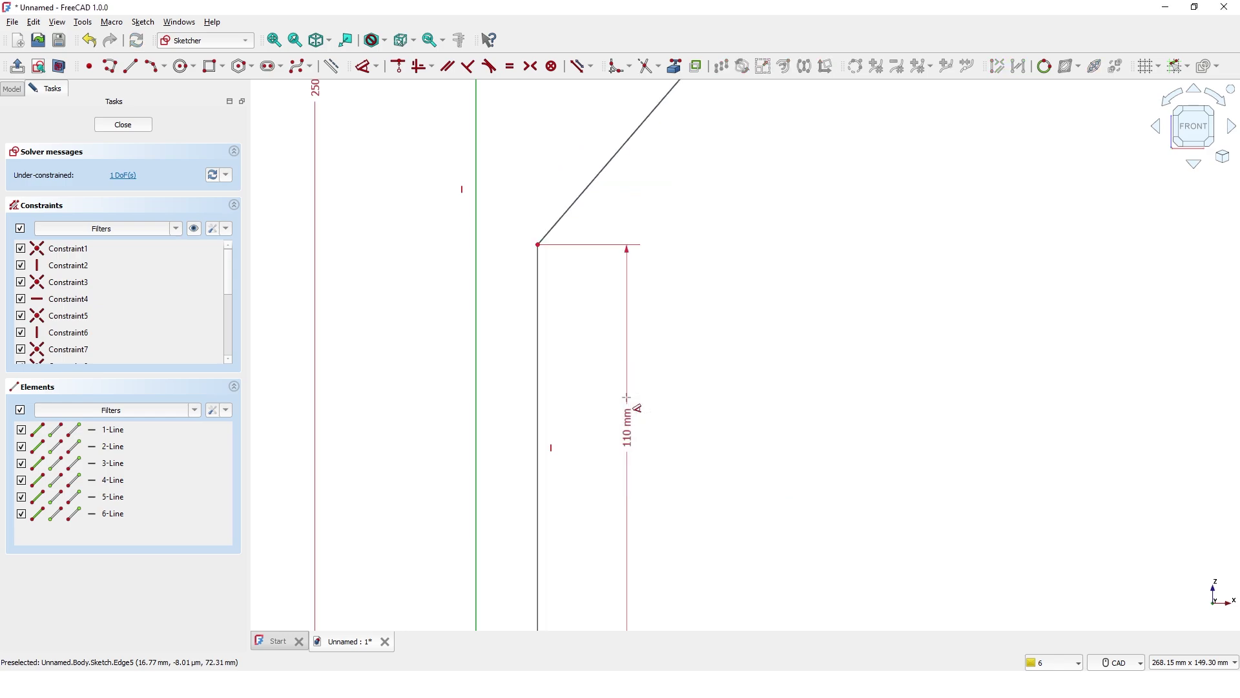
# - Give the spout's bottom edge a 20 mm width dimension
pyautogui.scroll(-5, 625, 397)
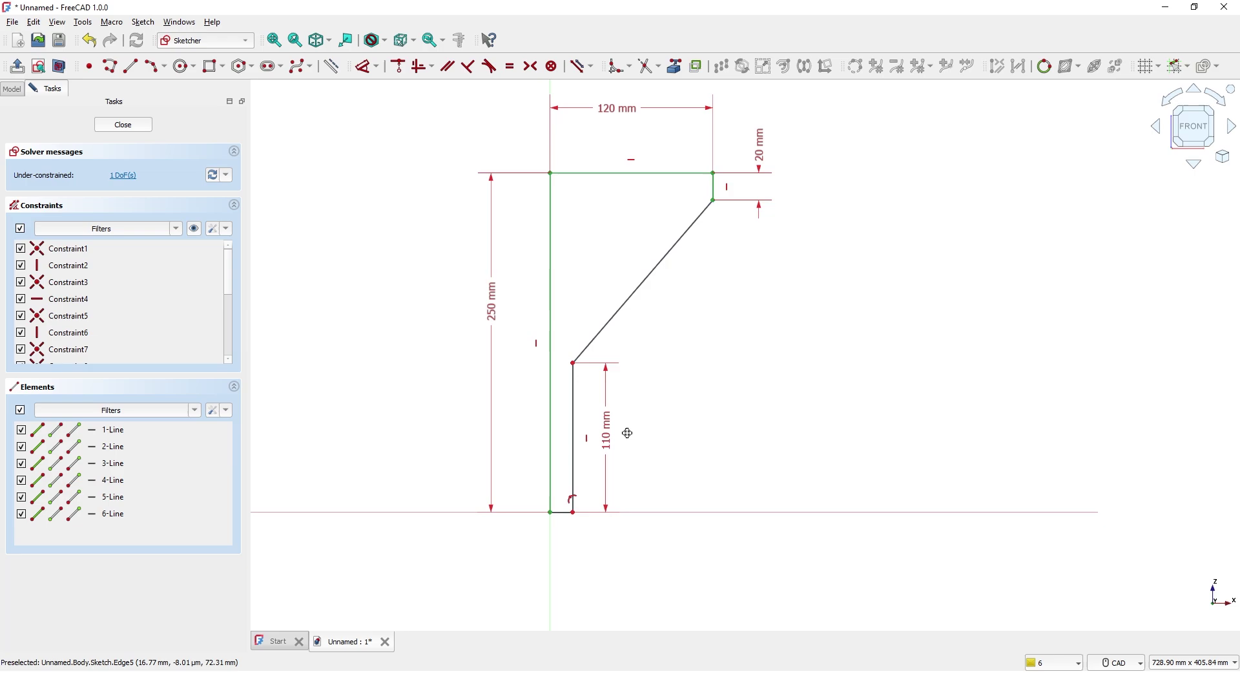
pyautogui.scroll(5, 556, 569)
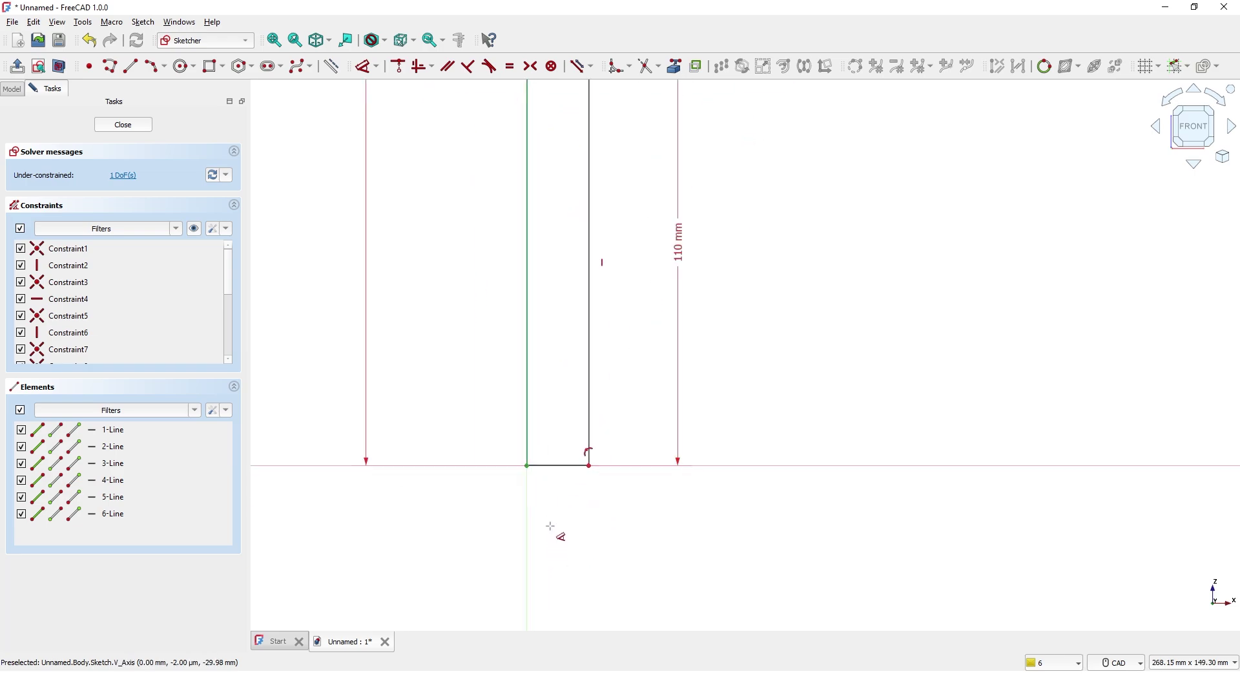
pyautogui.click(556, 467)
pyautogui.click(563, 532)
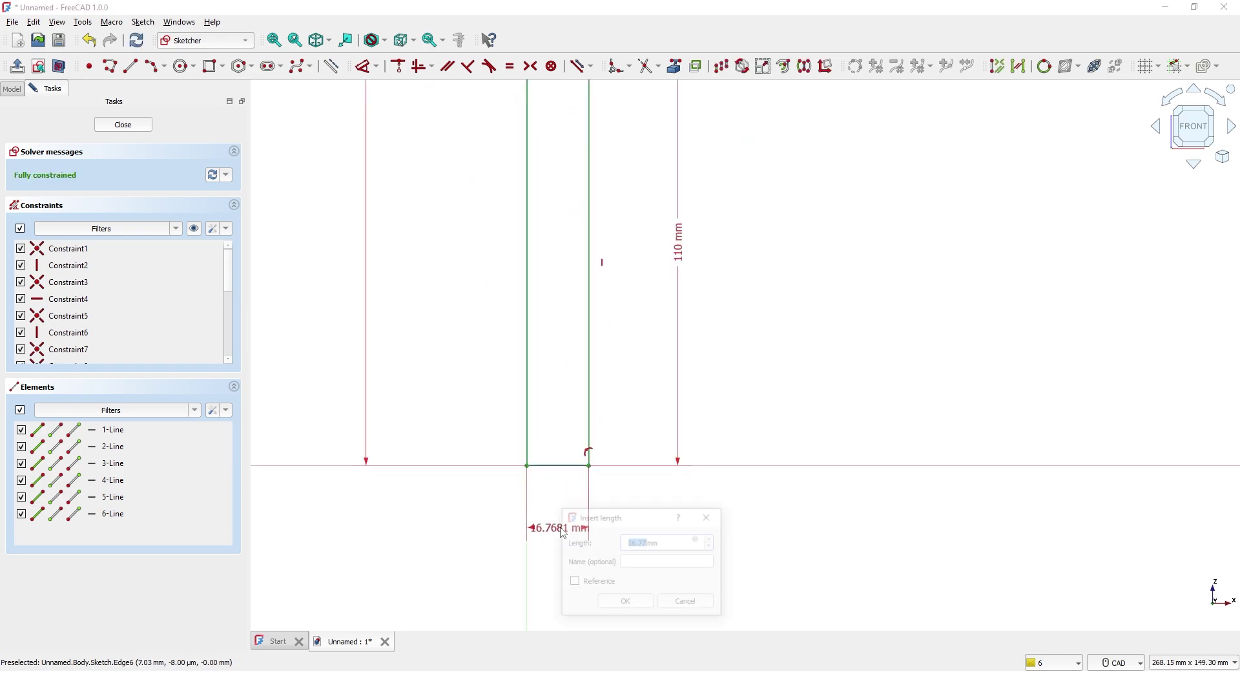
pyautogui.write('20')
pyautogui.press('Return')
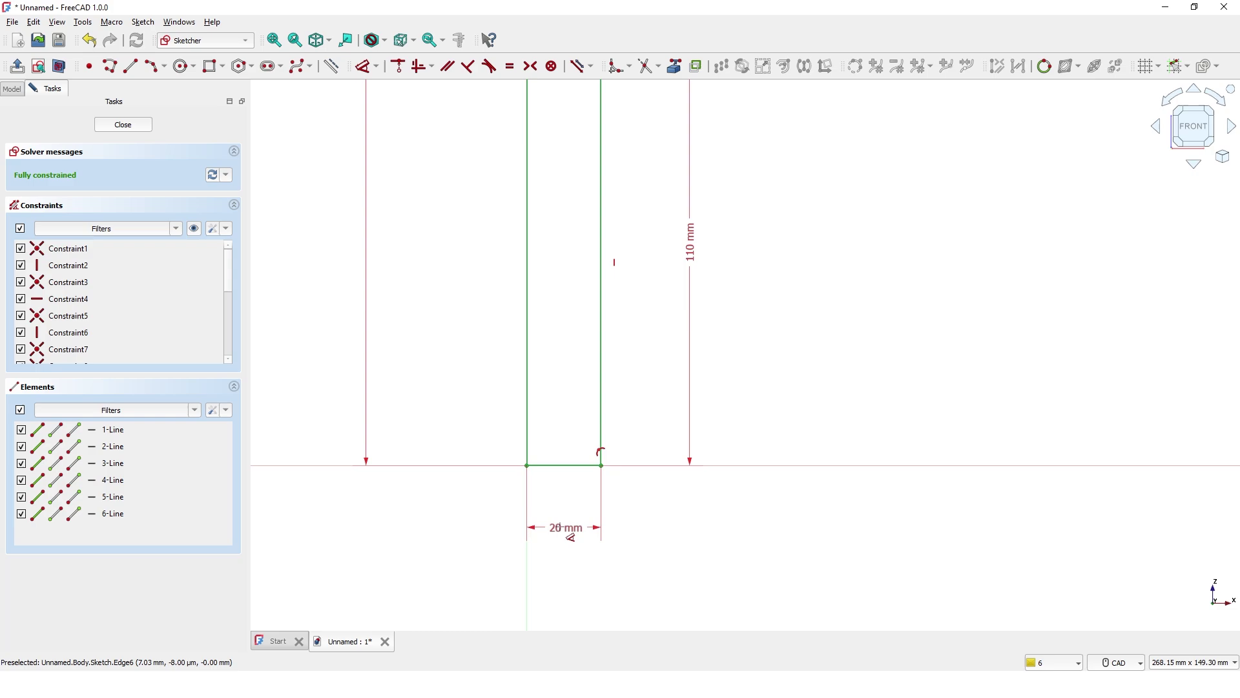
pyautogui.scroll(-2, 673, 539)
pyautogui.scroll(-3, 673, 538)
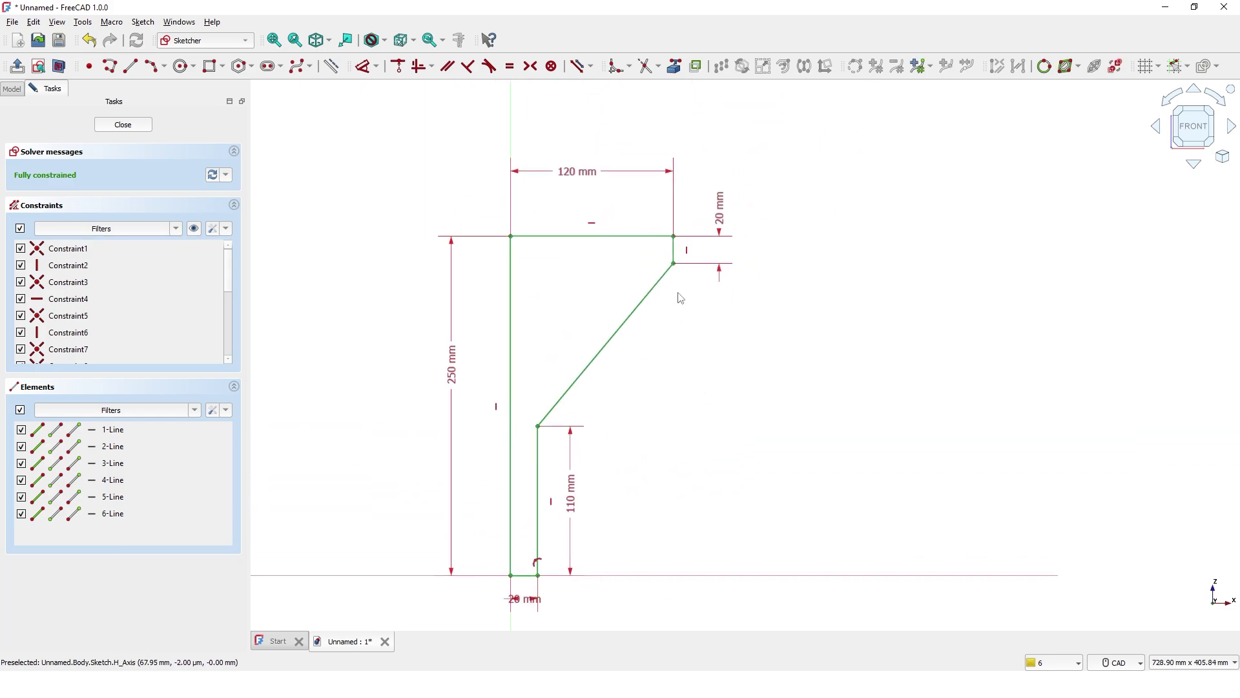
# - Fillet the top-right corner where the rim lip meets the sloping cone wall
pyautogui.click(614, 67)
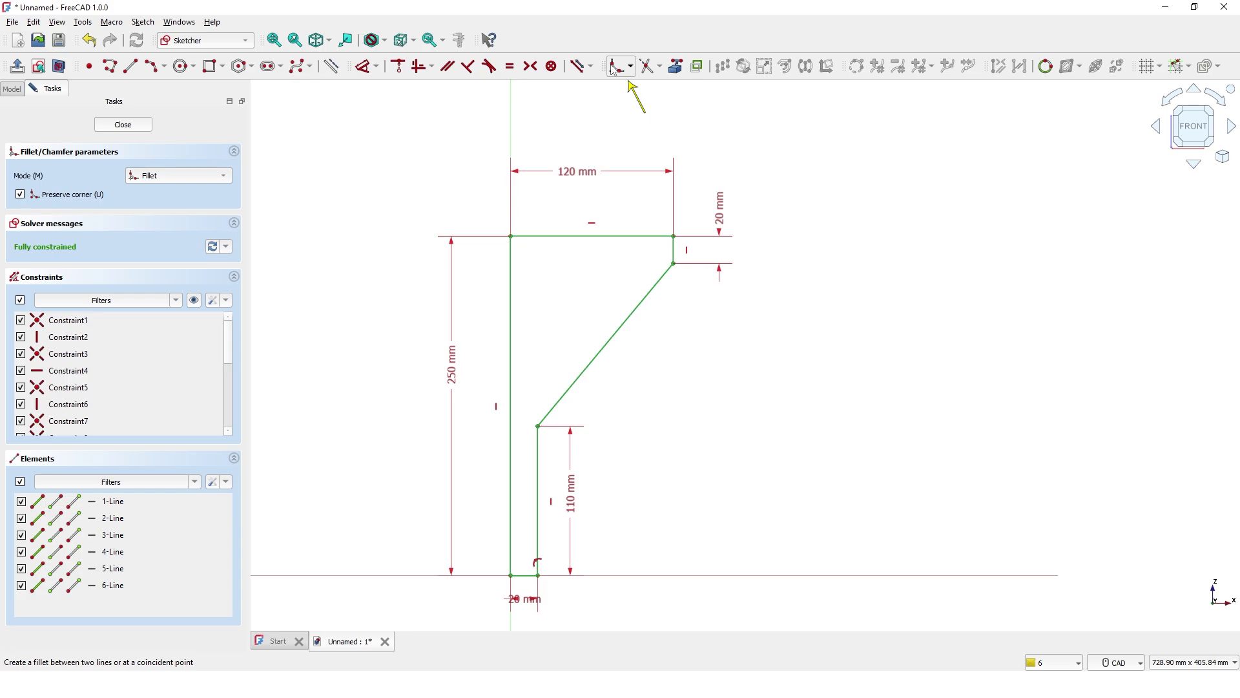
pyautogui.click(672, 265)
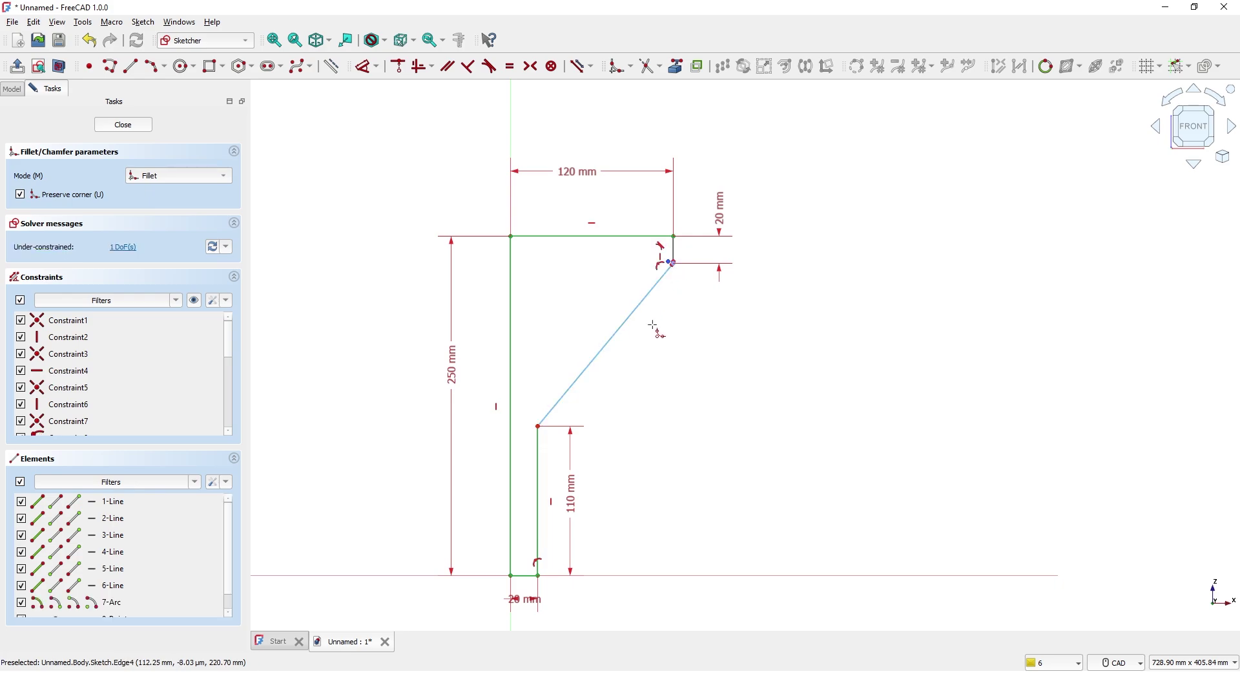
# - Fillet the lower bend where the cone wall meets the spout
pyautogui.click(538, 427)
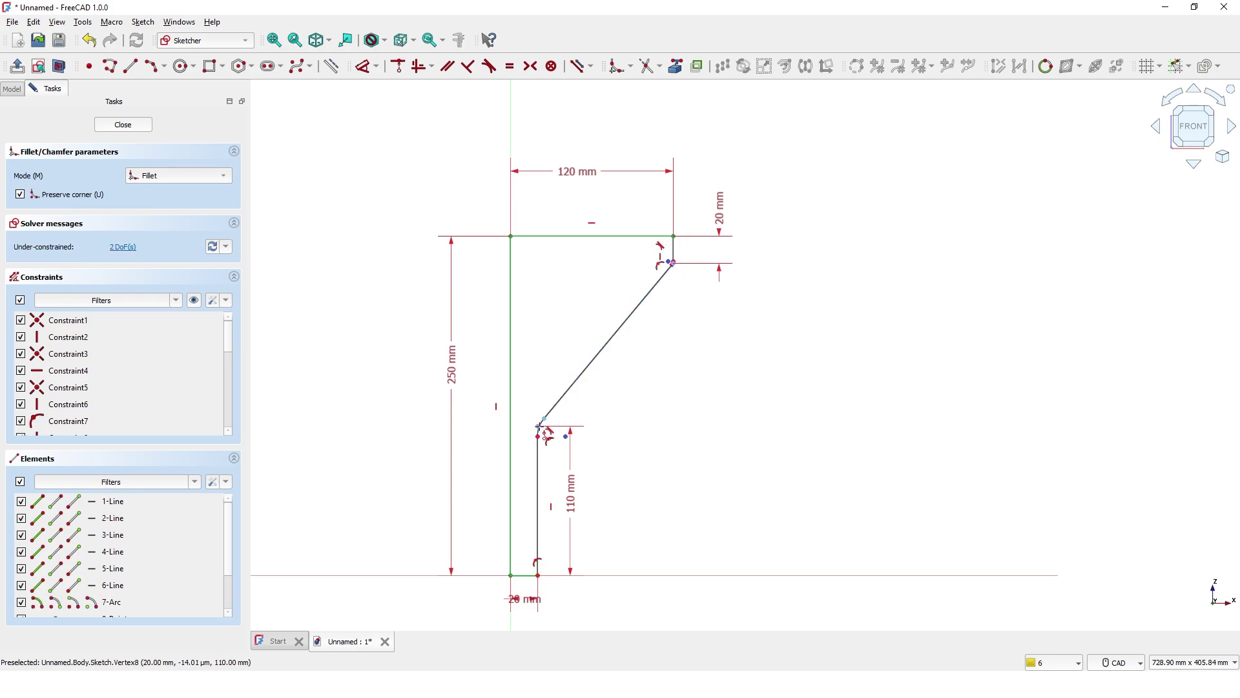
pyautogui.rightClick(652, 427)
pyautogui.scroll(4, 665, 404)
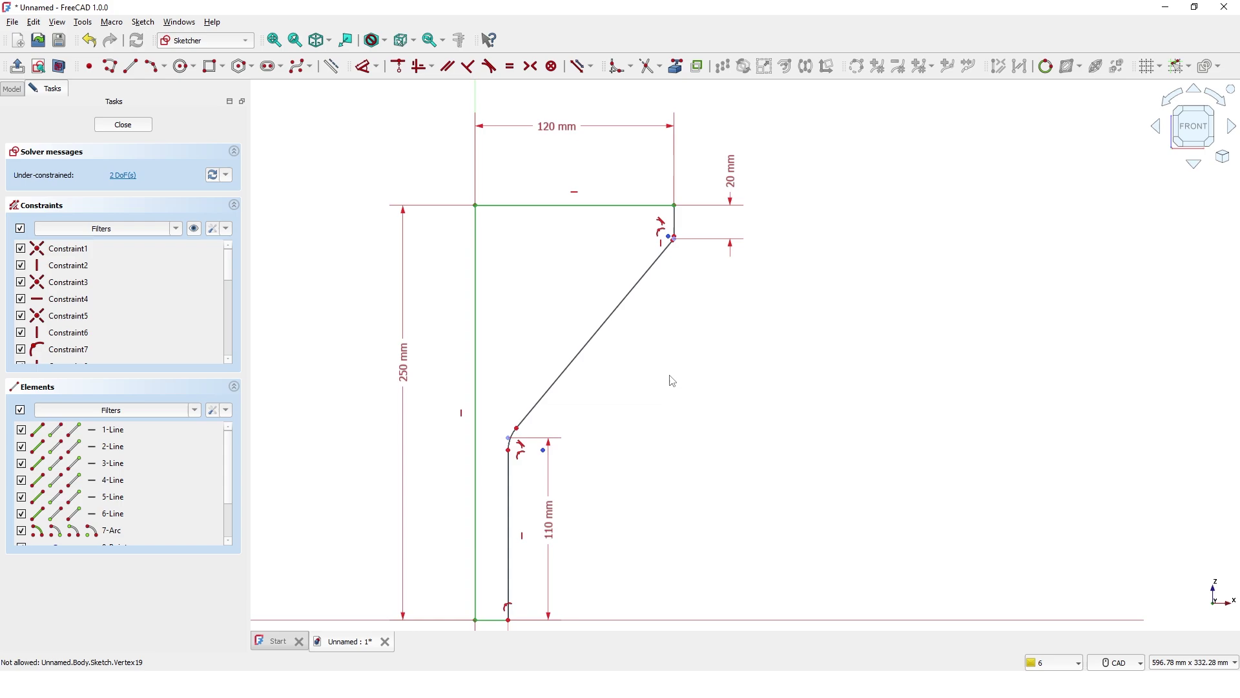
pyautogui.moveTo(642, 416); pyautogui.dragTo(649, 421, button='middle')
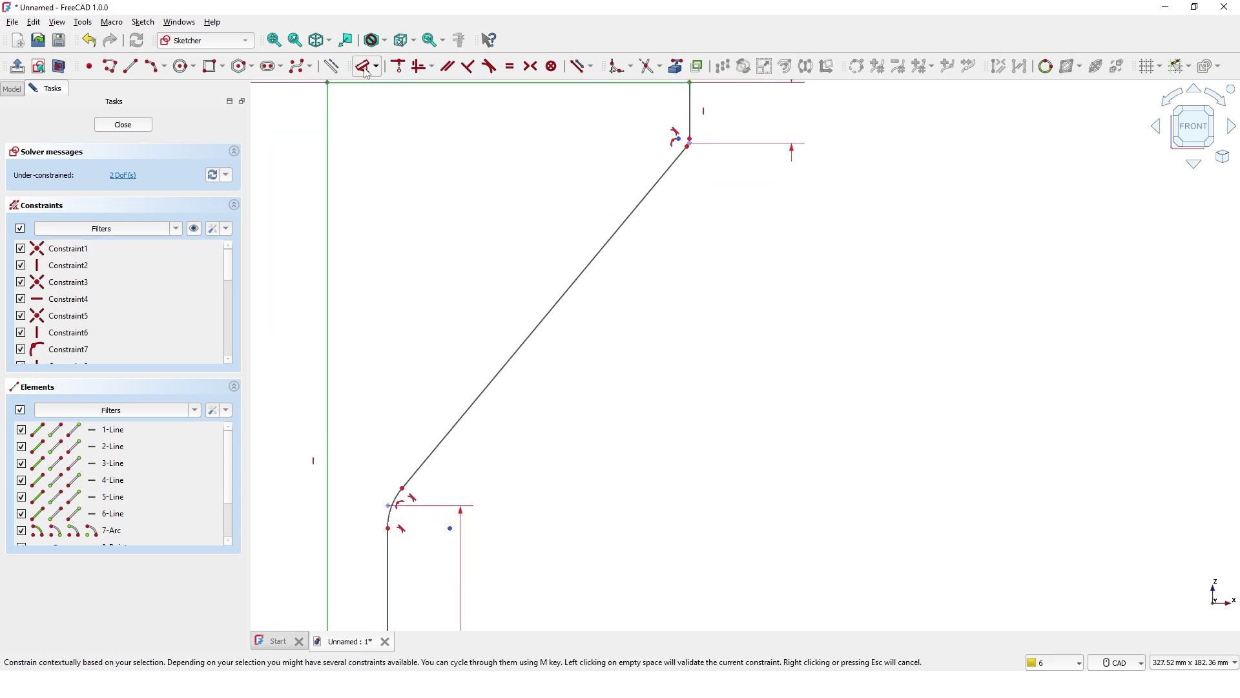
# - Constrain the lower fillet arc to a 25 mm radius
pyautogui.click(386, 516)
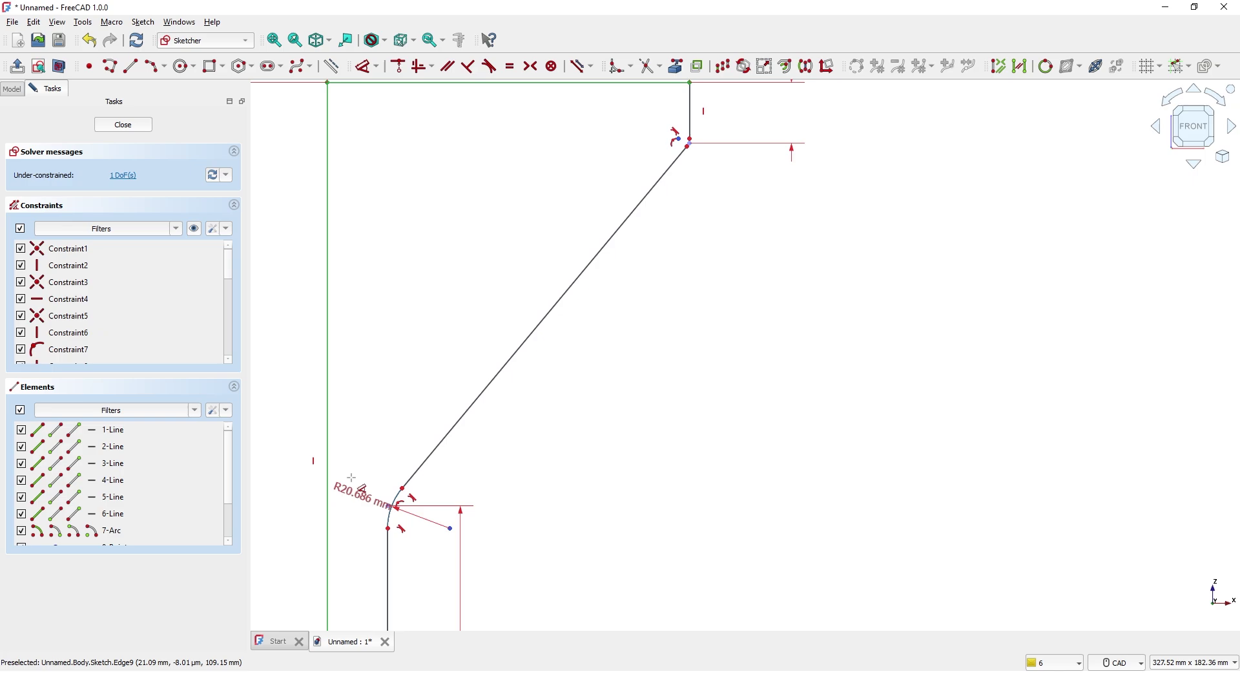
pyautogui.click(355, 453)
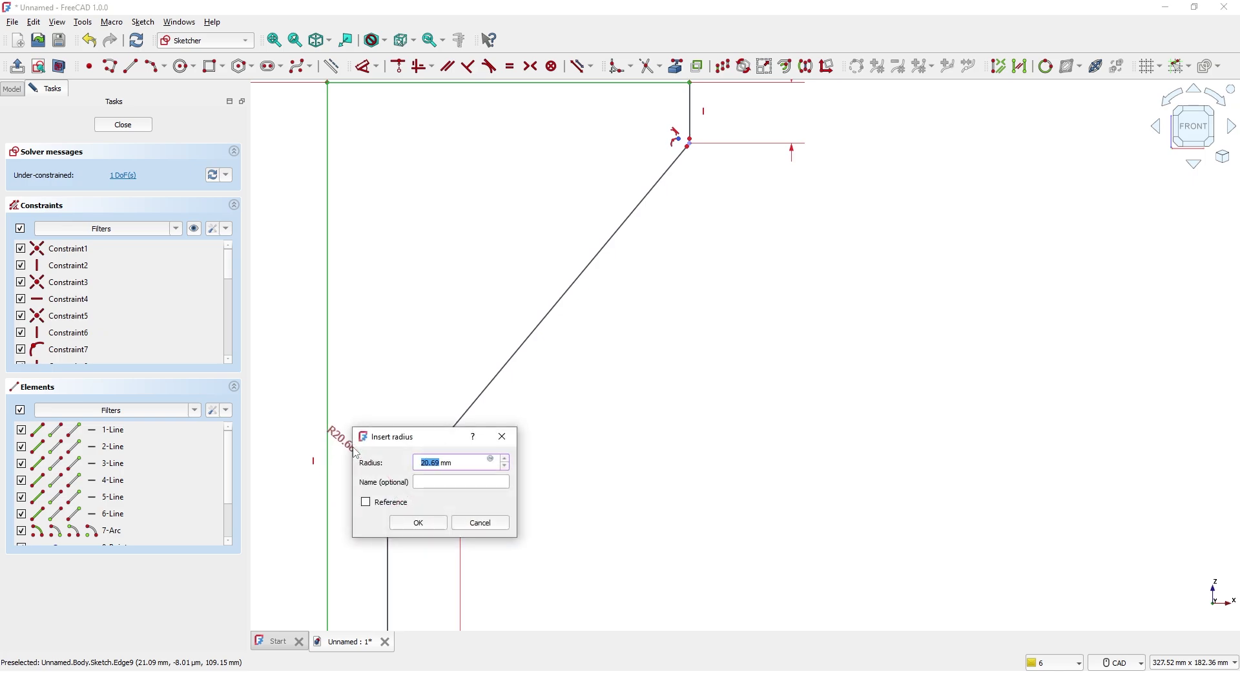
pyautogui.write('25')
pyautogui.press('Return')
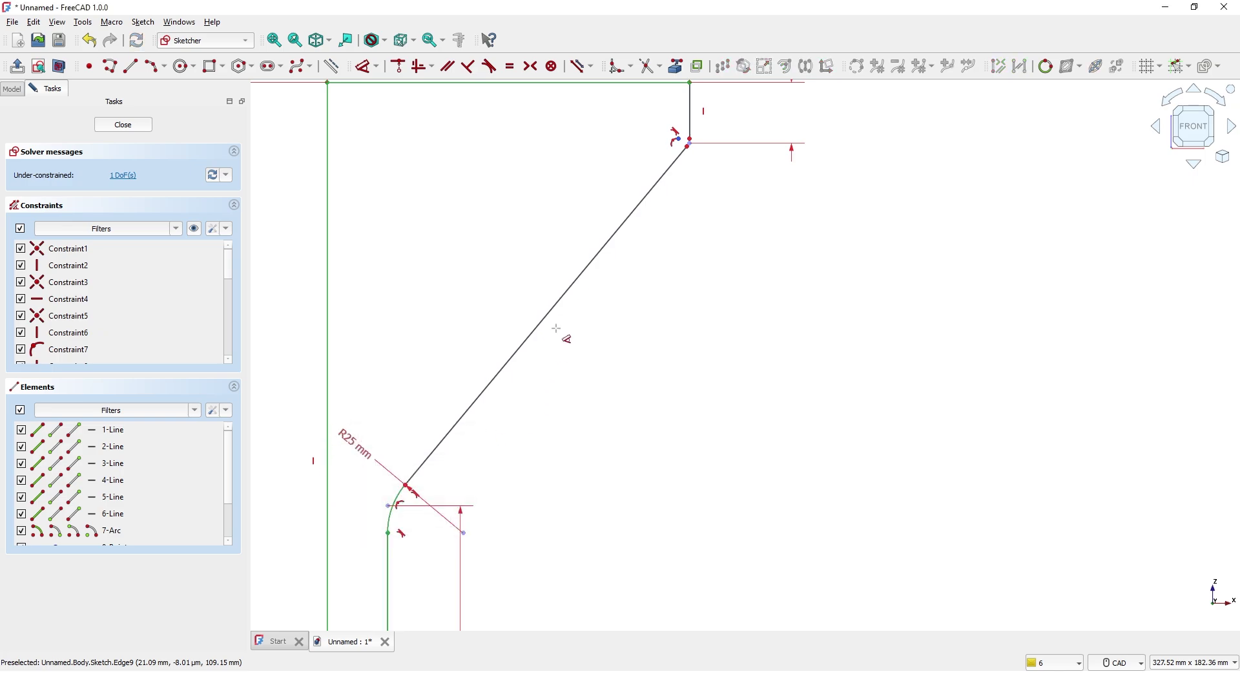
pyautogui.scroll(-3, 549, 452)
pyautogui.scroll(10, 671, 296)
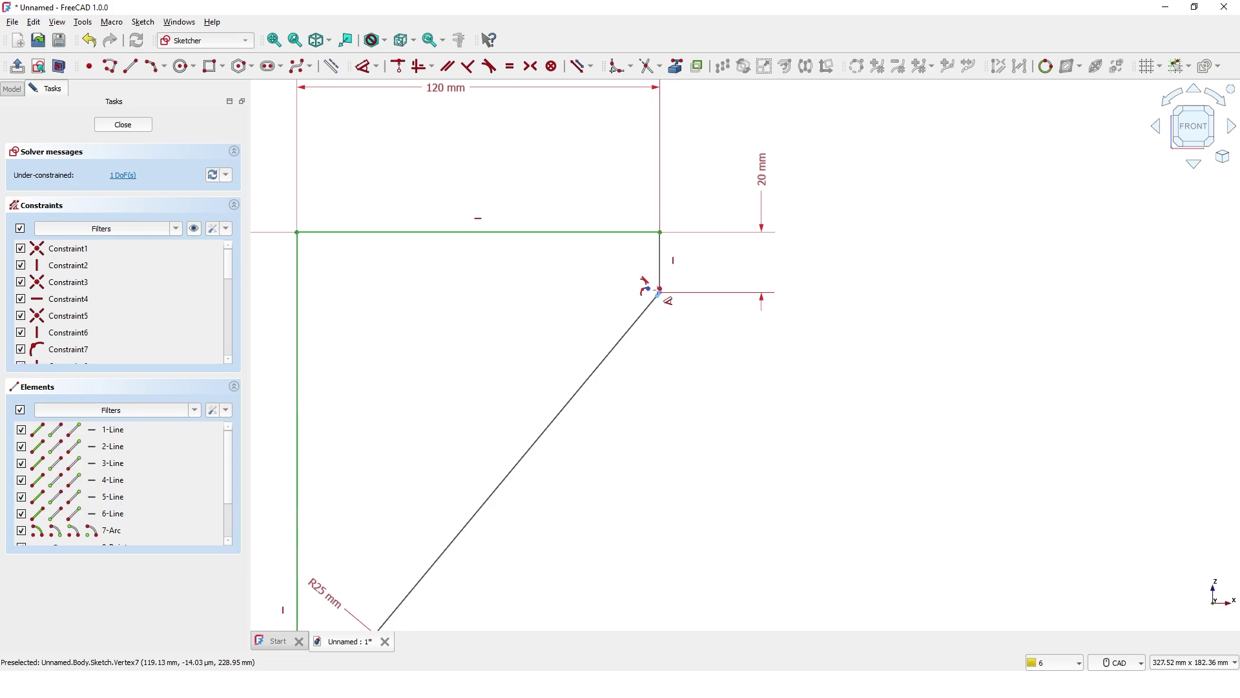
# - Give the upper fillet arc a 10 mm radius constraint and recentre the profile
pyautogui.click(659, 282)
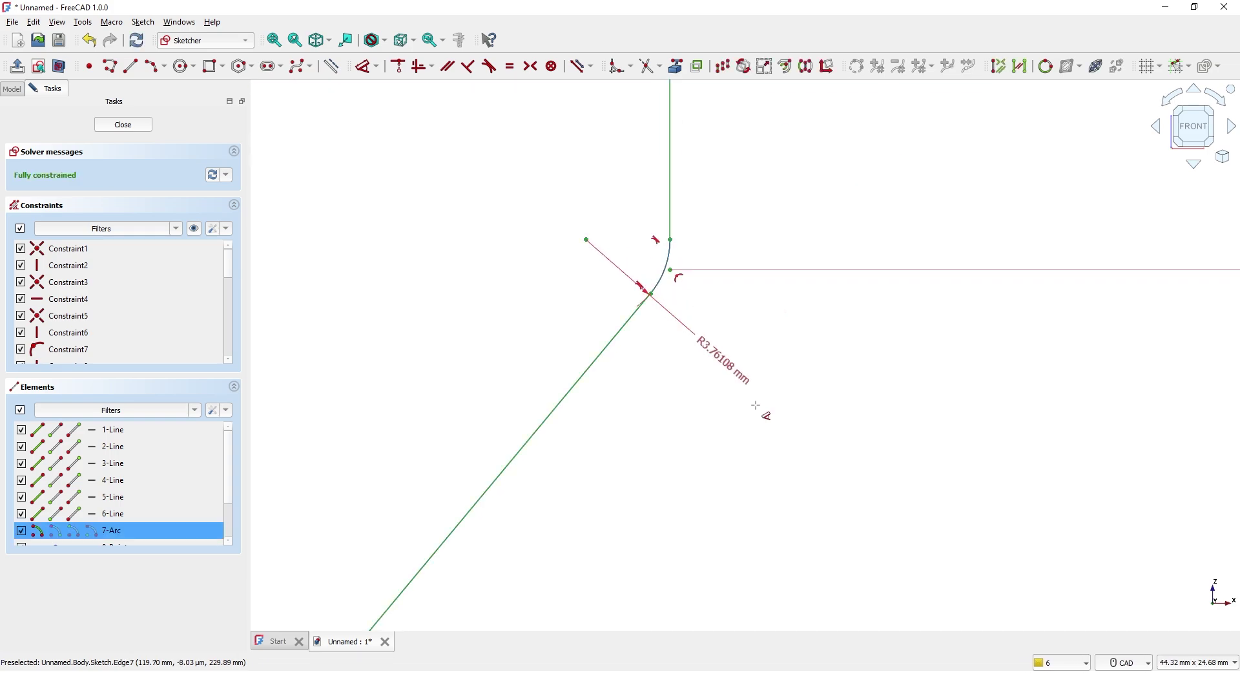
pyautogui.click(809, 492)
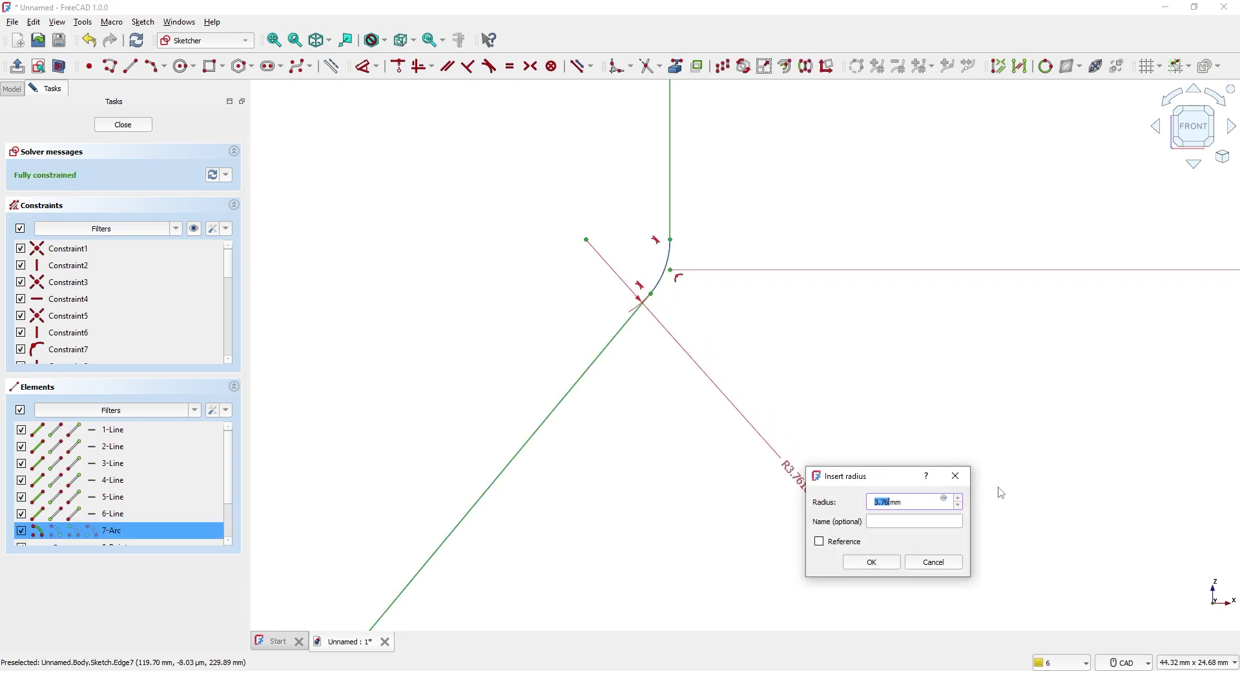
pyautogui.write('10')
pyautogui.press('Return')
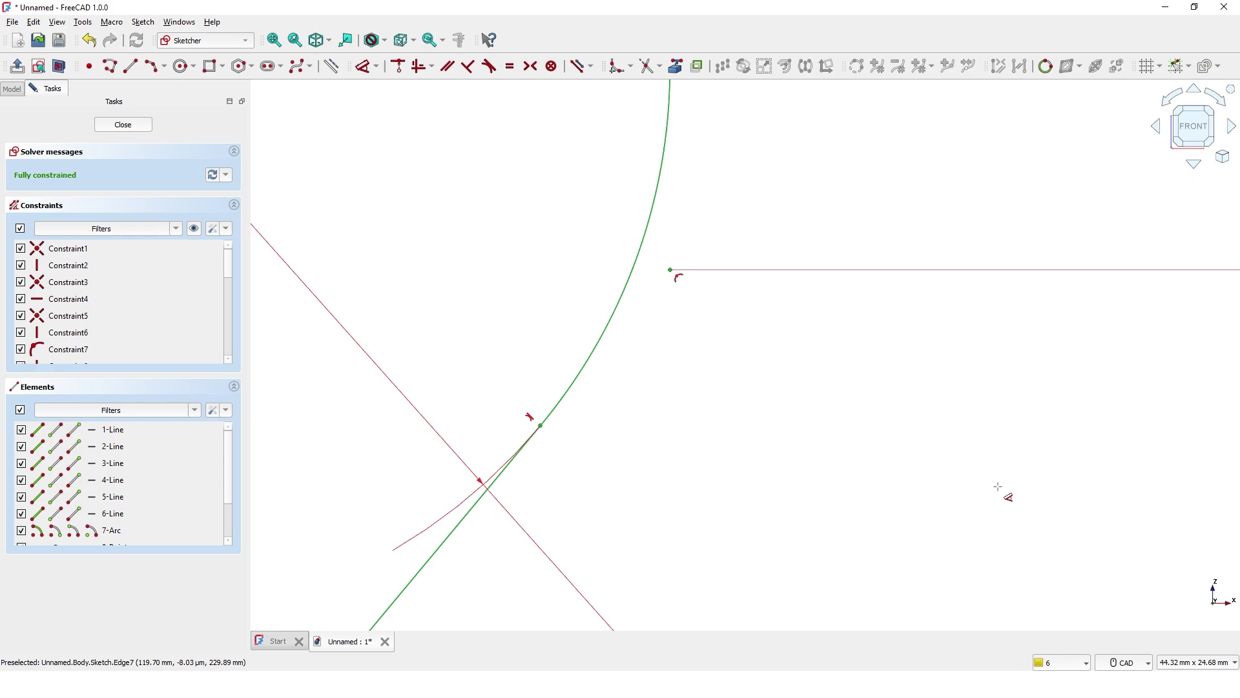
pyautogui.scroll(1, 878, 447)
pyautogui.scroll(-5, 878, 449)
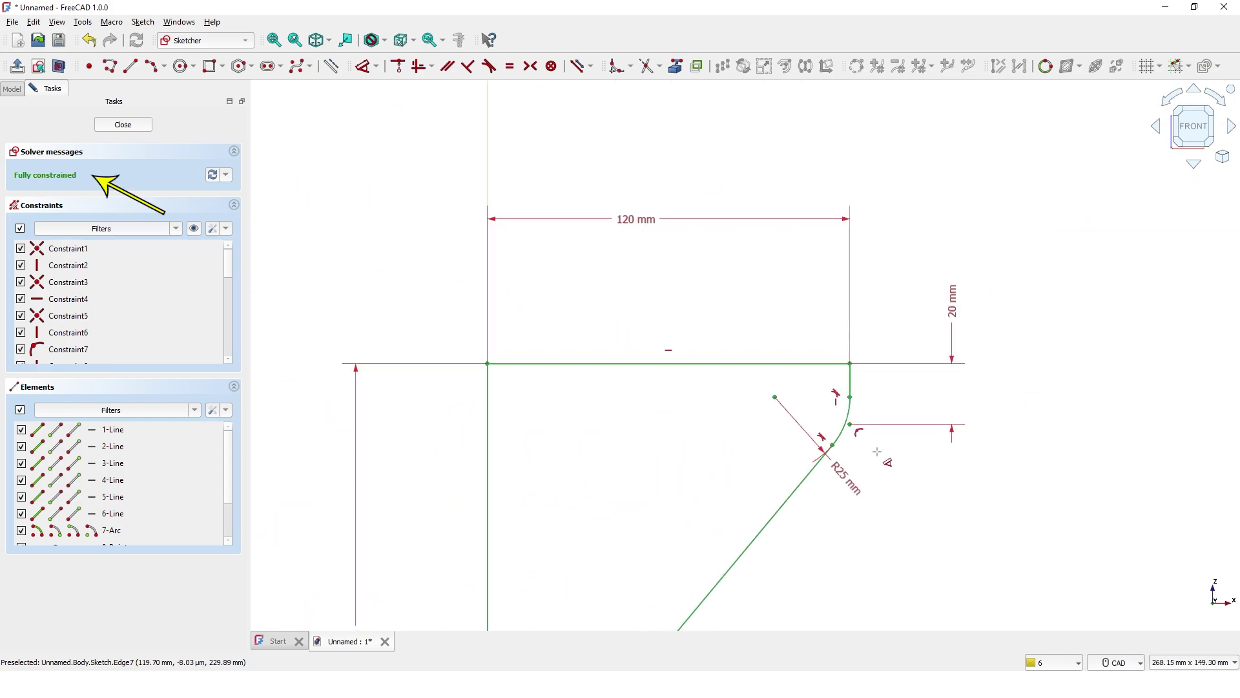
pyautogui.scroll(-6, 892, 548)
pyautogui.scroll(2, 778, 348)
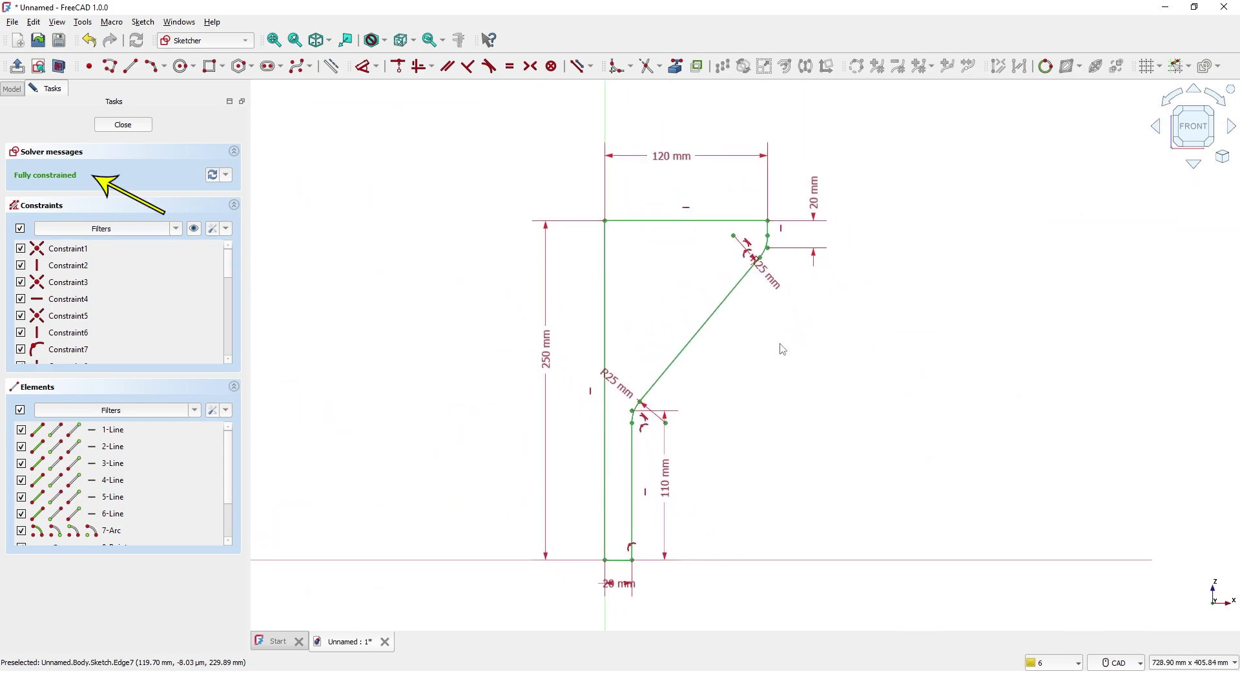
pyautogui.moveTo(777, 348); pyautogui.dragTo(767, 358, button='middle')
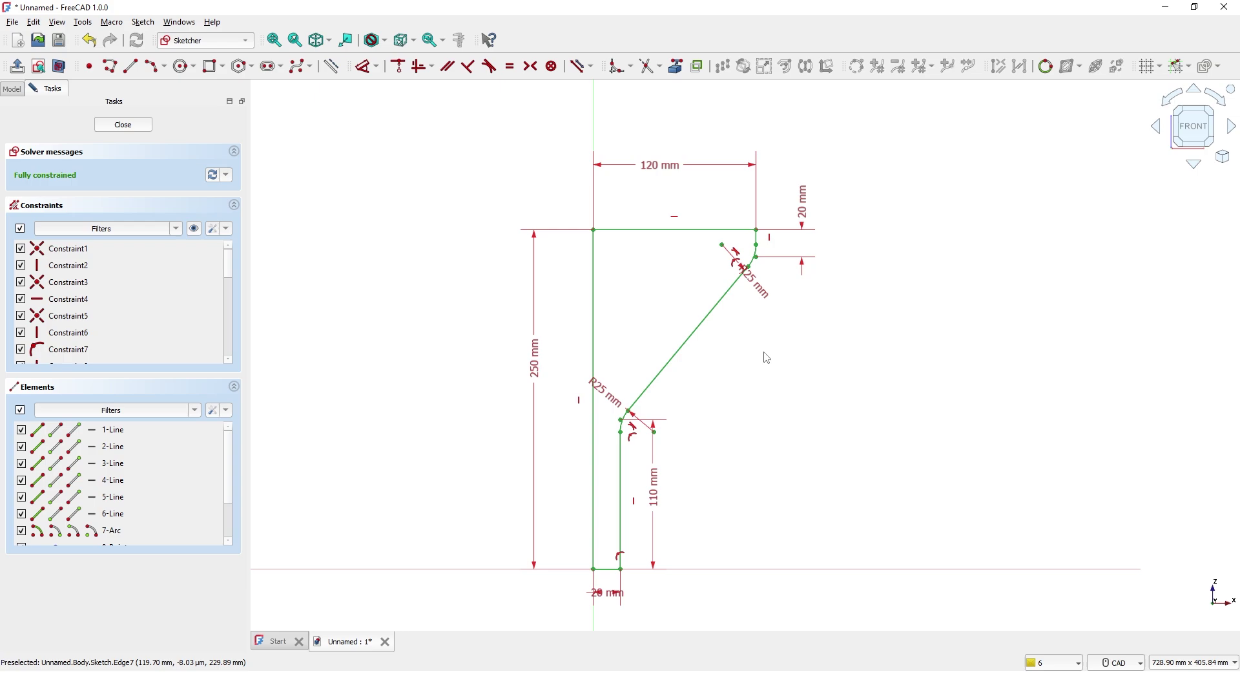
# - Close the sketch and revolve it 360° about the vertical sketch axis
pyautogui.click(145, 132)
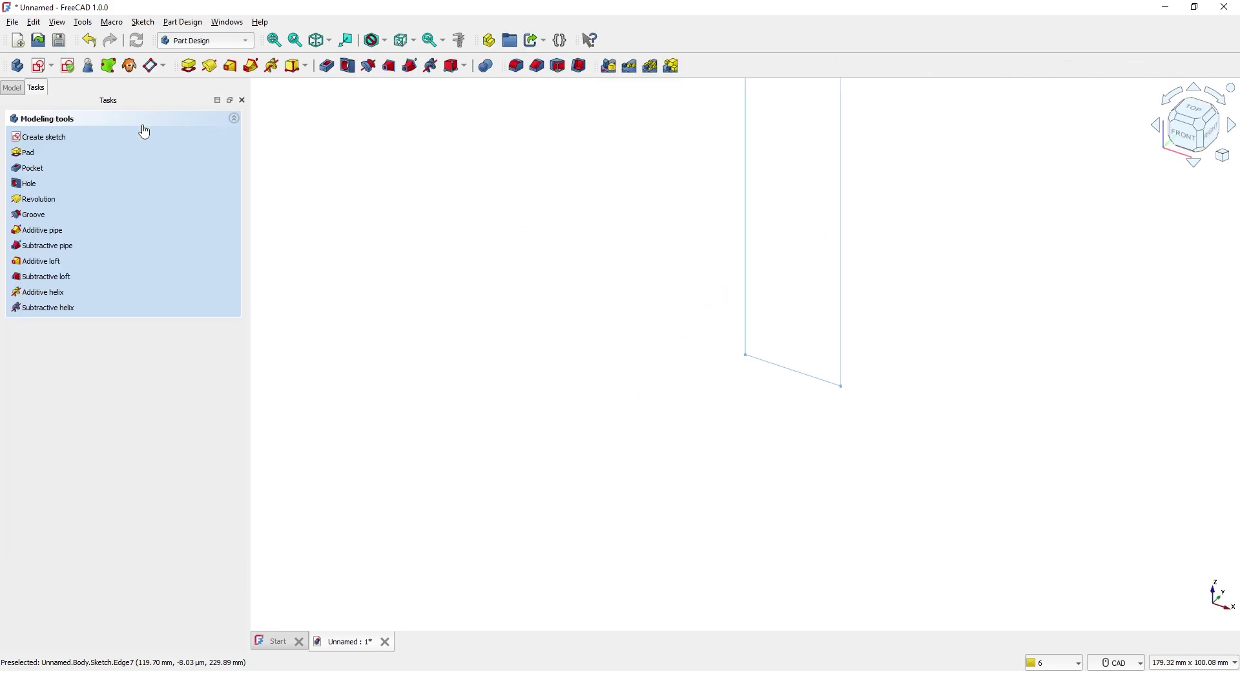
pyautogui.click(217, 72)
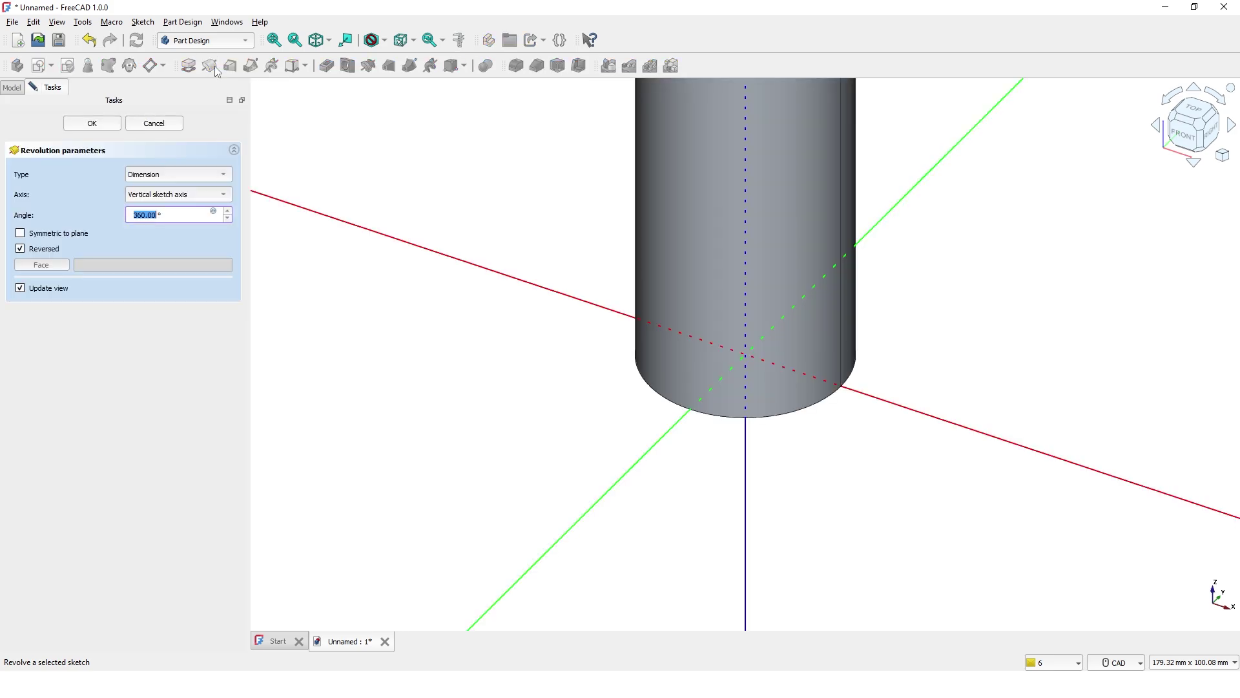
pyautogui.click(96, 124)
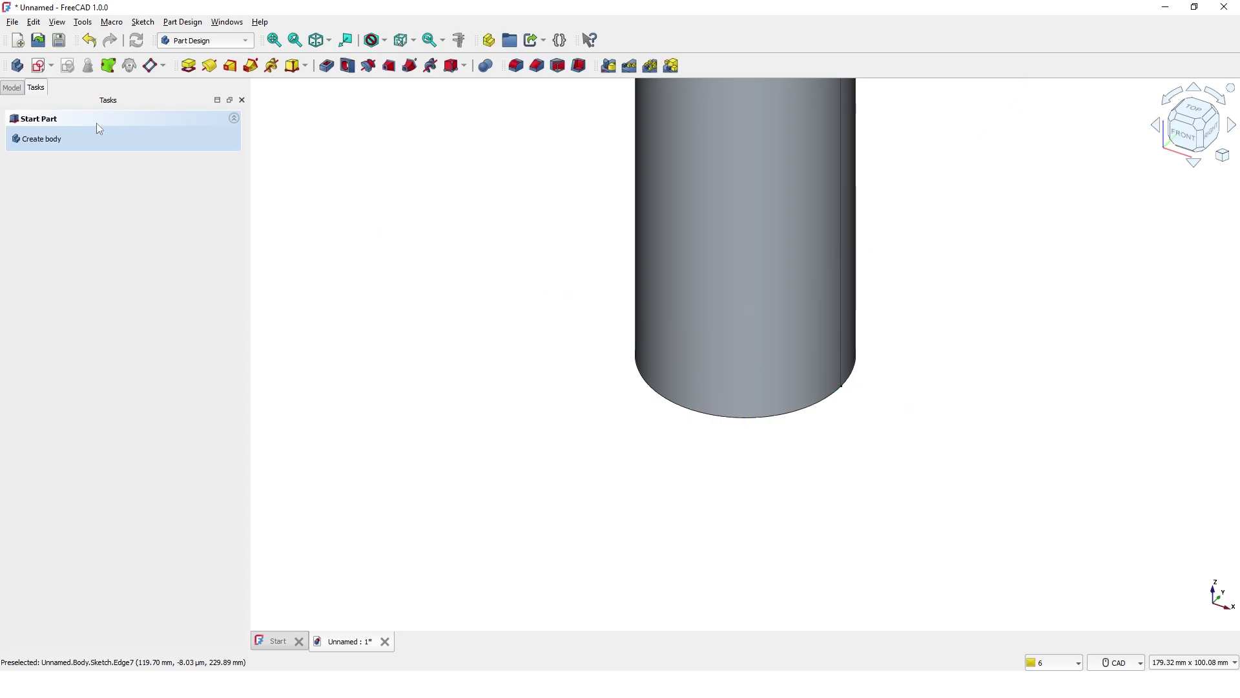
# - Fit the whole funnel in view and orbit to a near-front angle
pyautogui.click(1223, 155)
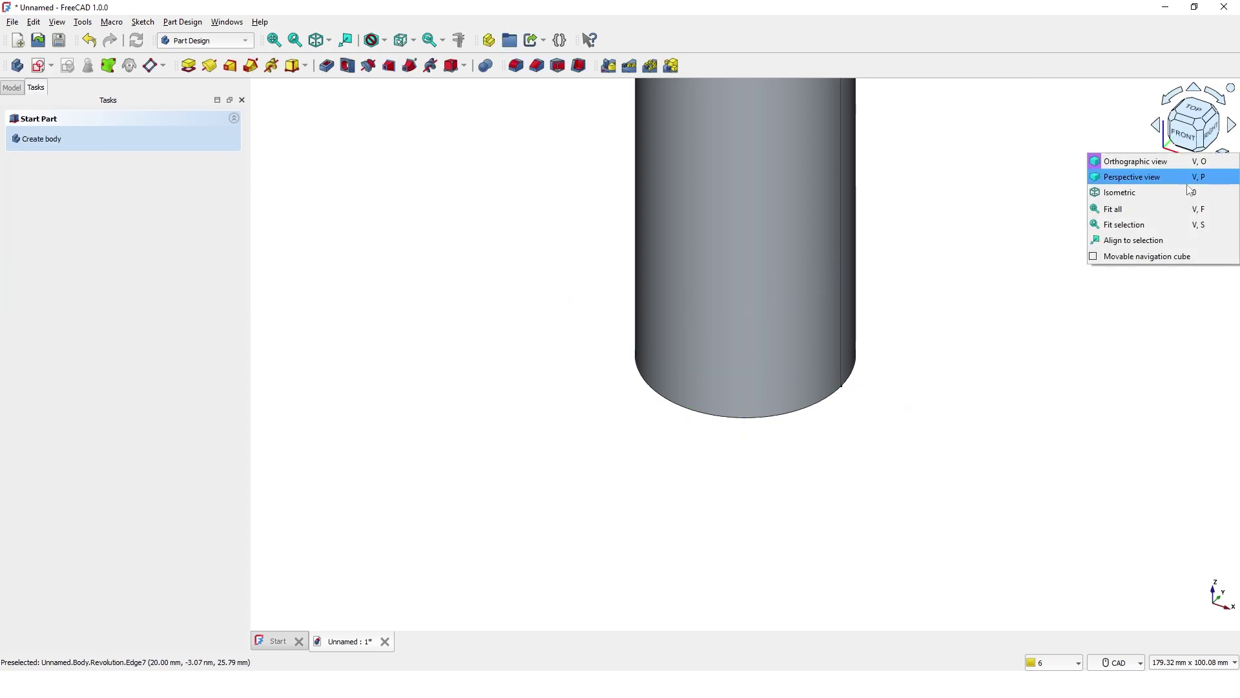
pyautogui.click(1137, 209)
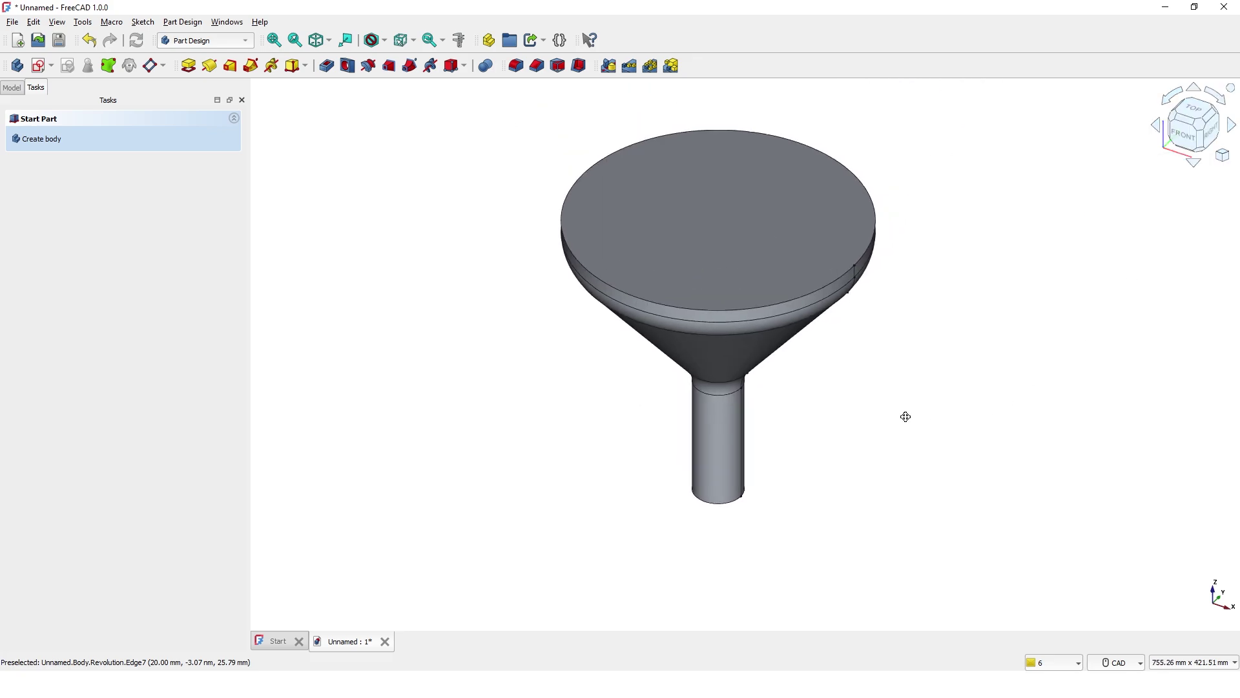
pyautogui.moveTo(905, 417); pyautogui.dragTo(850, 432, button='middle')
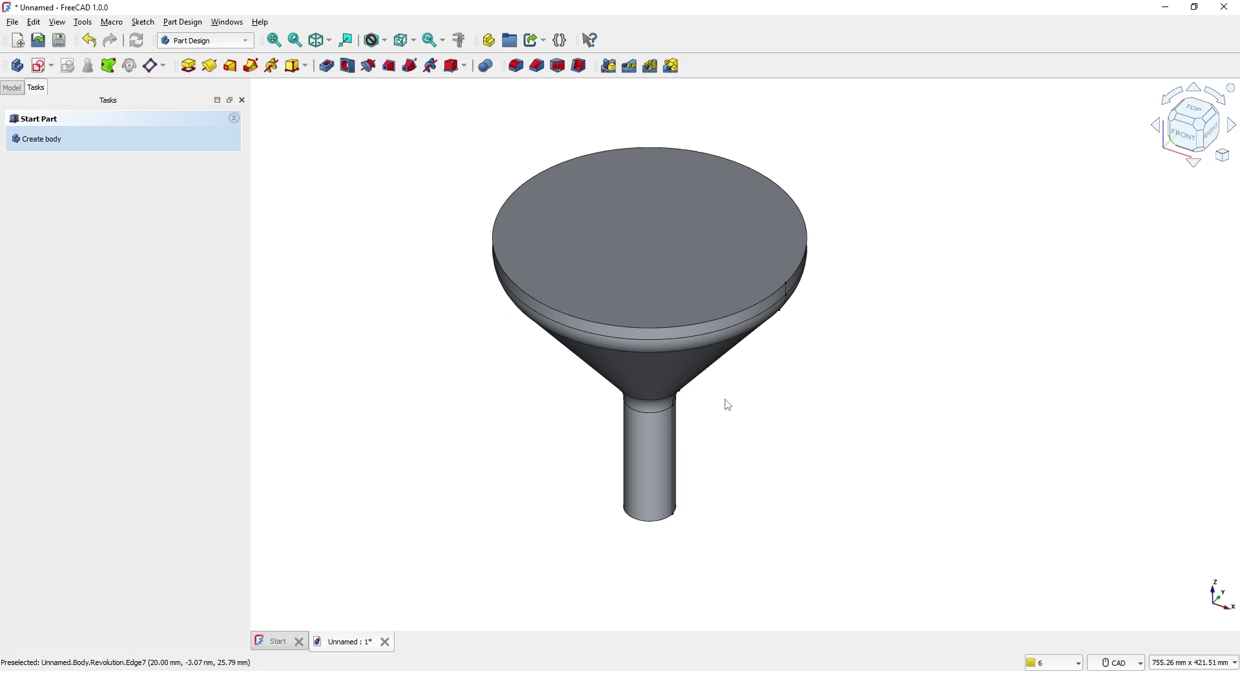
pyautogui.moveTo(725, 398); pyautogui.dragTo(740, 394, button='middle')
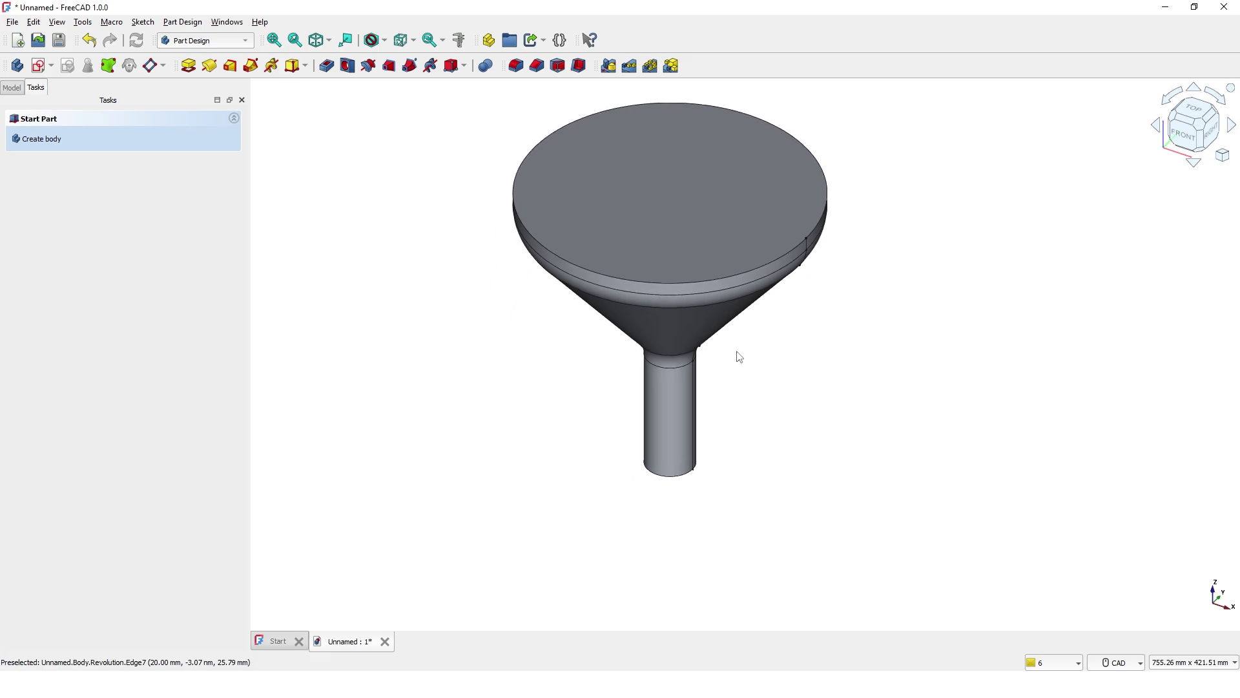
pyautogui.moveTo(737, 351)
pyautogui.mouseDown(button='middle')
pyautogui.moveTo(736, 238)
pyautogui.moveTo(750, 221)
pyautogui.moveTo(779, 293)
pyautogui.moveTo(753, 379)
pyautogui.moveTo(758, 235)
pyautogui.moveTo(731, 324)
pyautogui.moveTo(751, 393)
pyautogui.mouseUp(button='middle')
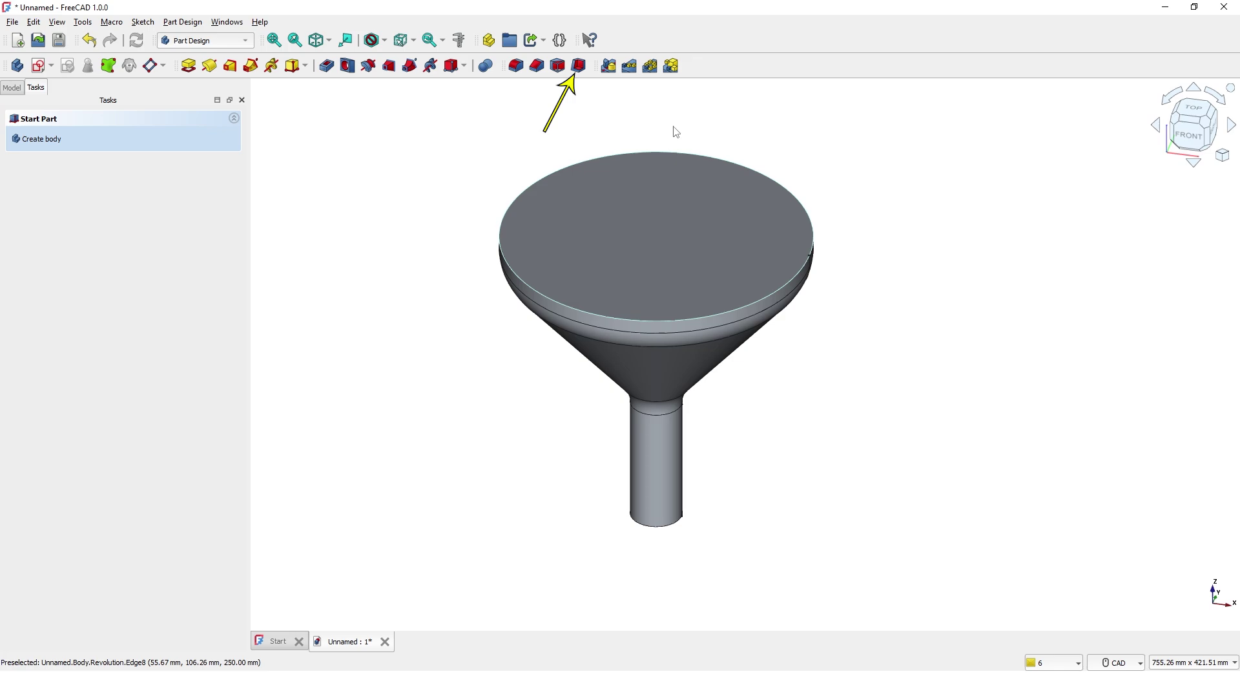
# - Shell the funnel to 5 mm thickness, leaving the top face and spout bottom open
pyautogui.click(584, 69)
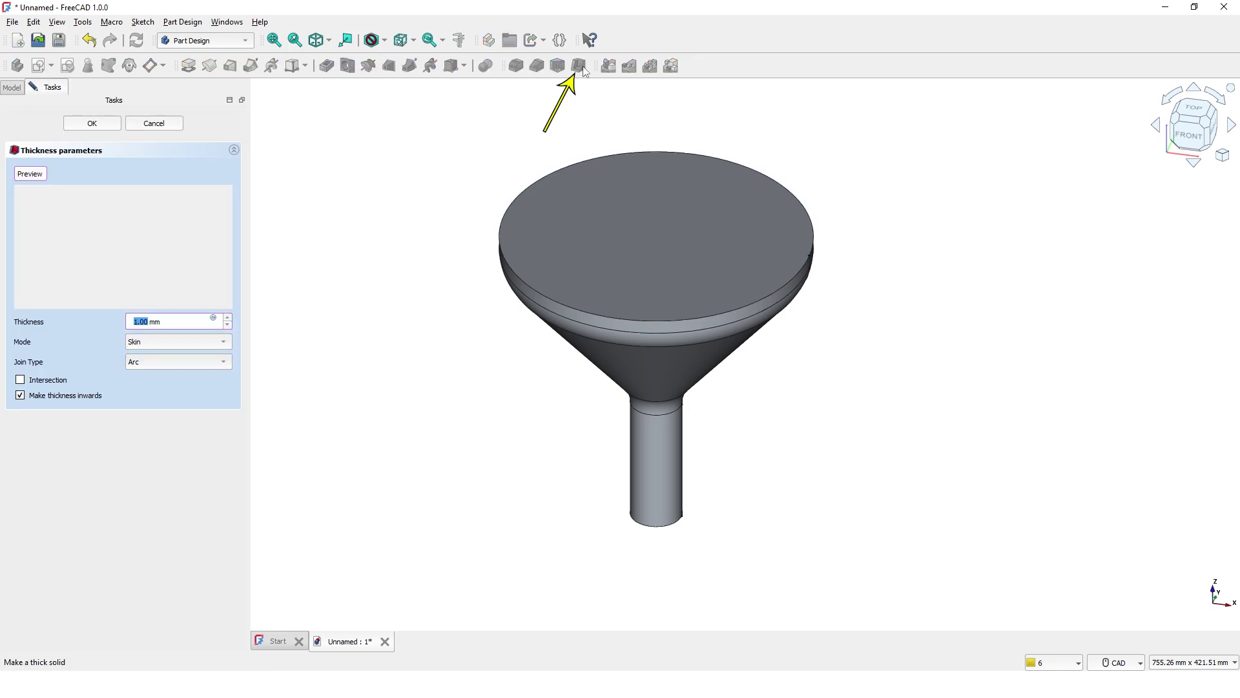
pyautogui.click(650, 221)
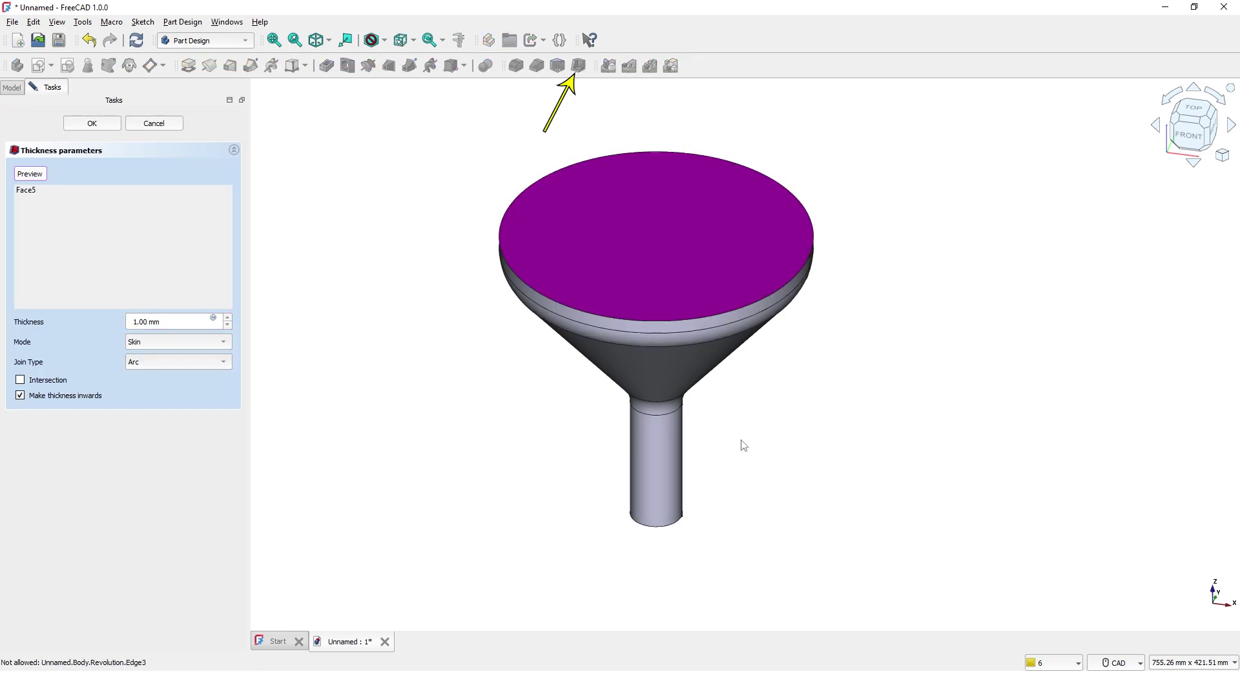
pyautogui.moveTo(720, 414); pyautogui.dragTo(735, 301, button='middle')
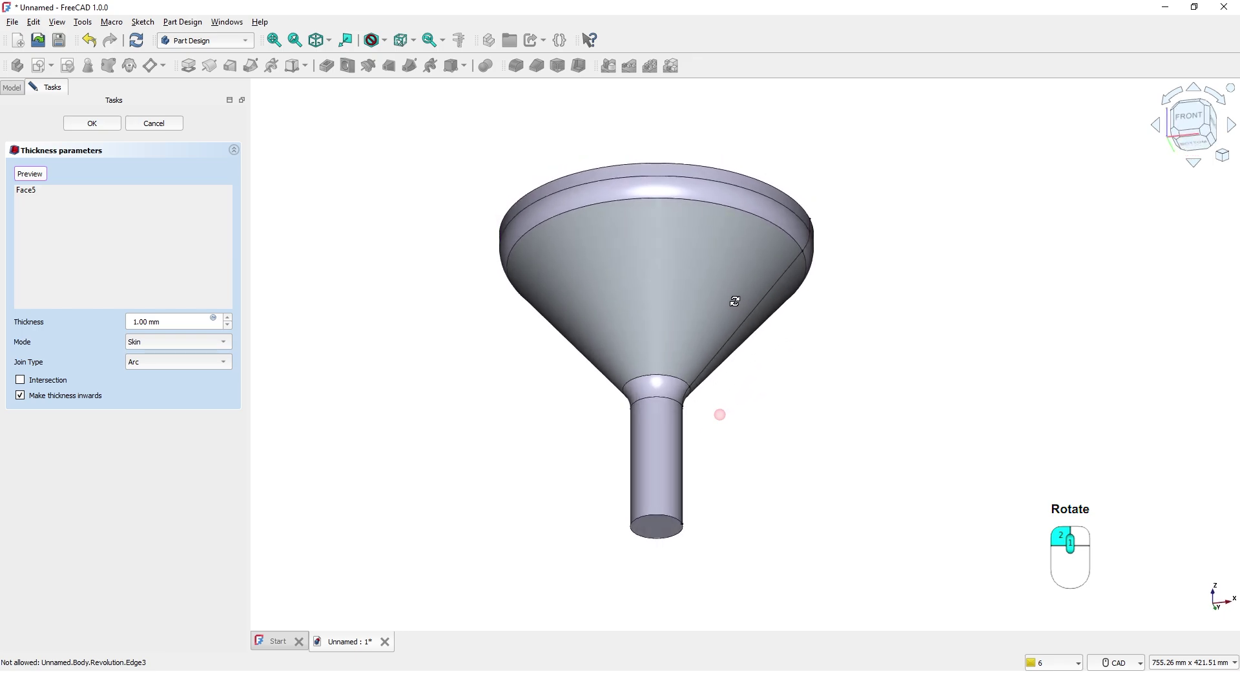
pyautogui.click(670, 536)
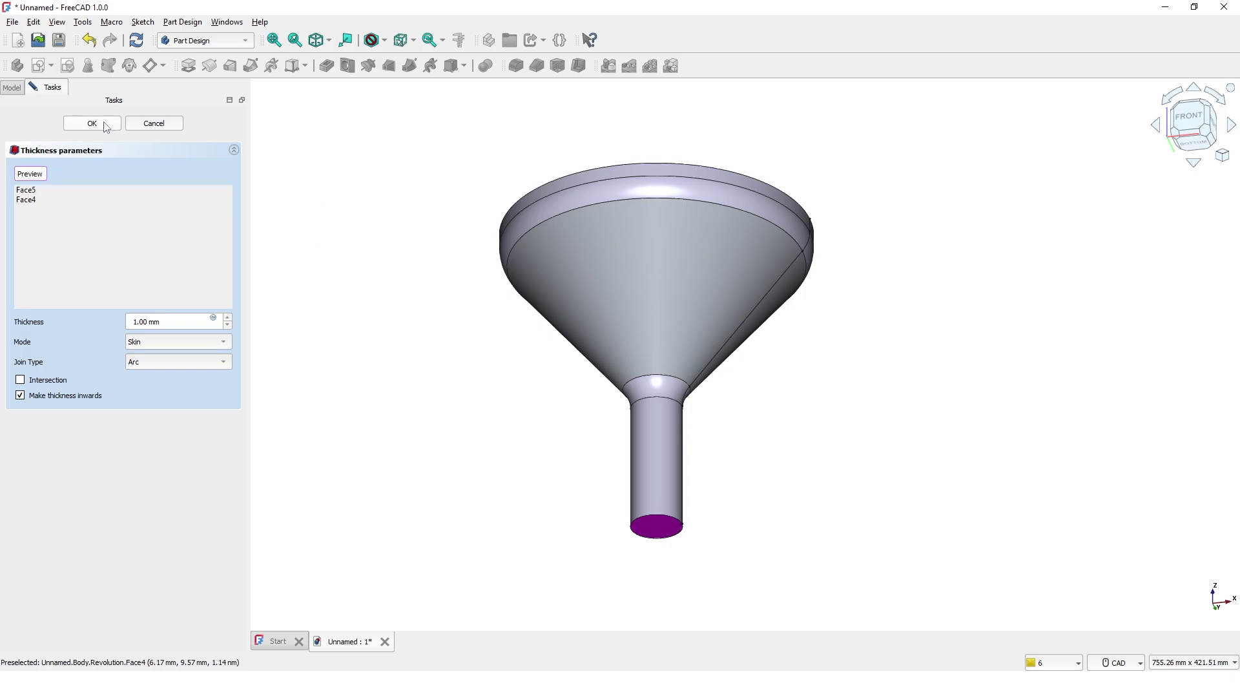
pyautogui.moveTo(175, 321); pyautogui.dragTo(127, 318)
pyautogui.write('5')
pyautogui.click(93, 123)
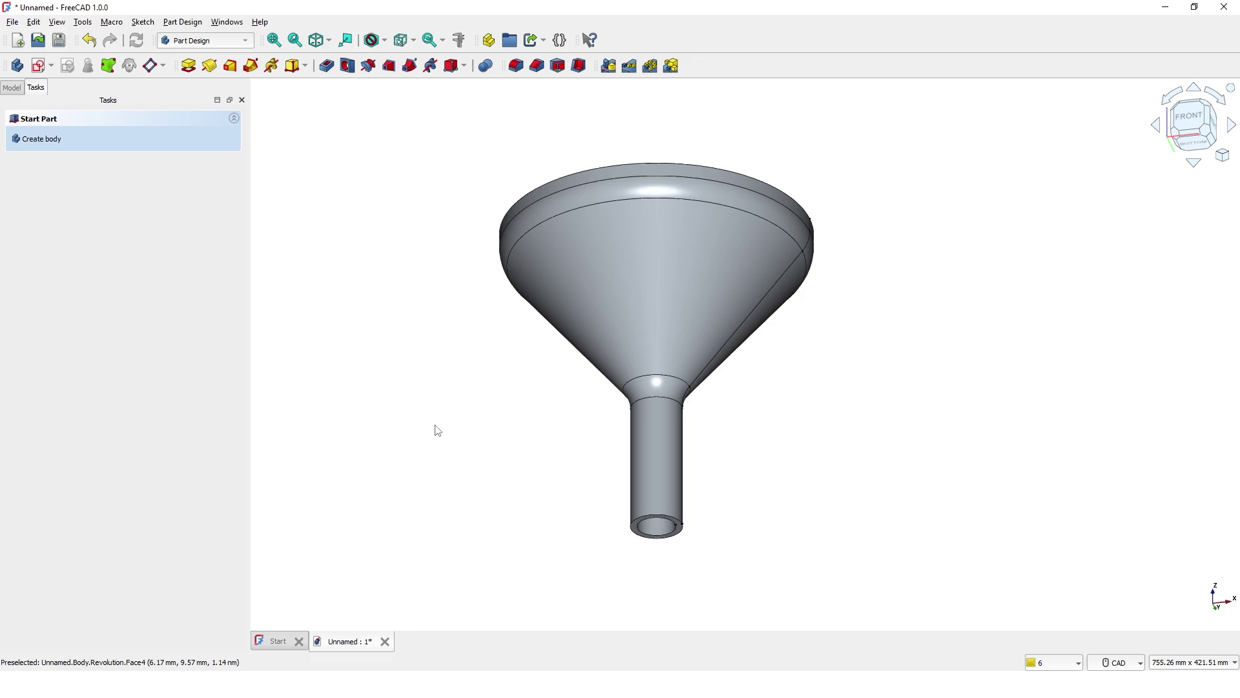
# - Orbit and zoom into the hollow funnel and select its top rim face
pyautogui.moveTo(604, 406); pyautogui.dragTo(640, 509, button='middle')
pyautogui.moveTo(729, 479); pyautogui.dragTo(803, 396, button='middle')
pyautogui.scroll(-2, 802, 318)
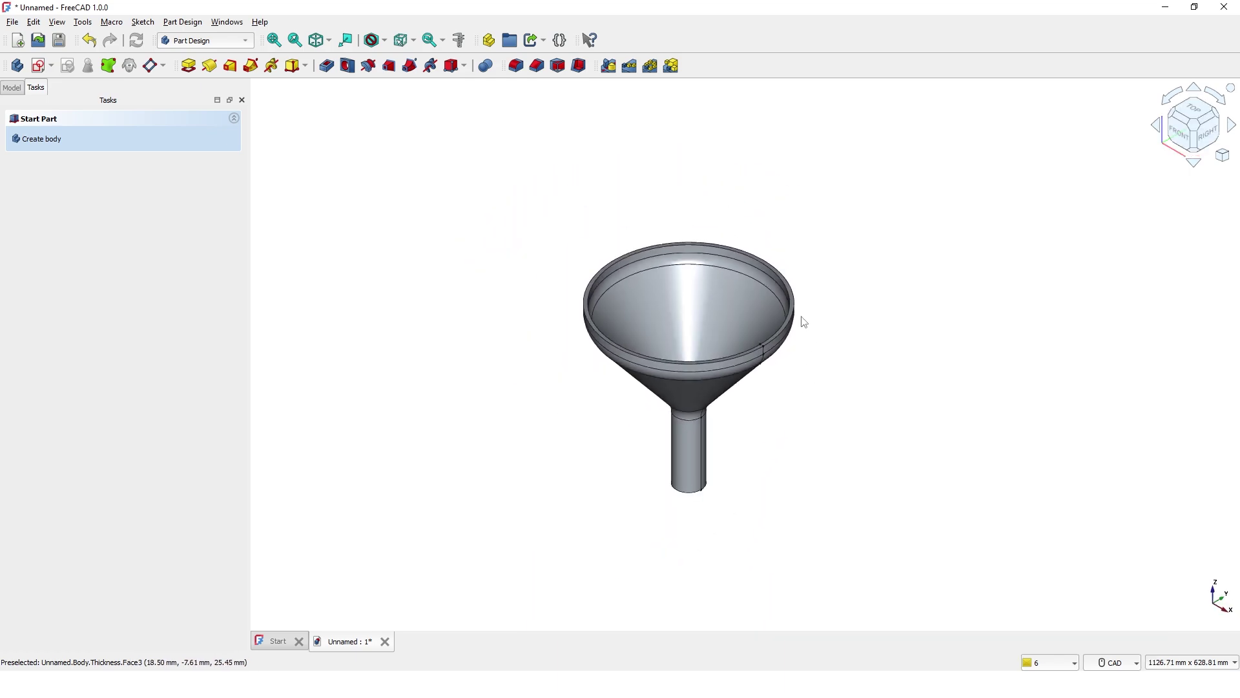
pyautogui.scroll(2, 804, 321)
pyautogui.scroll(8, 804, 321)
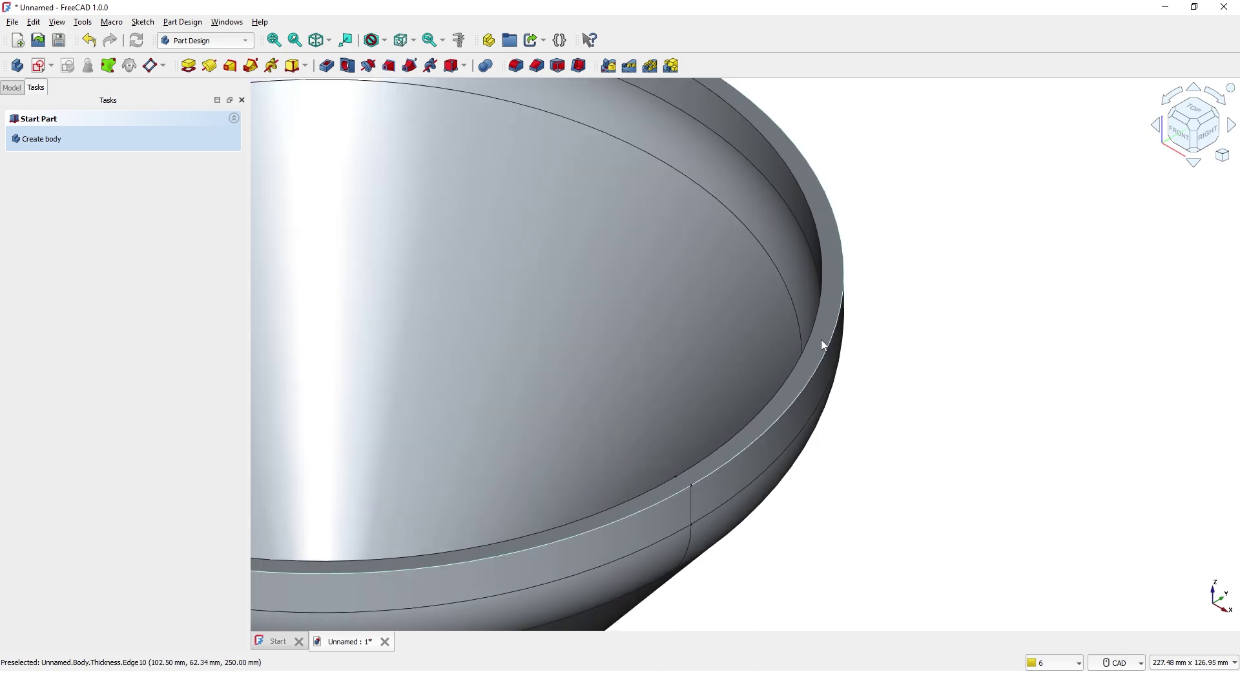
pyautogui.click(820, 341)
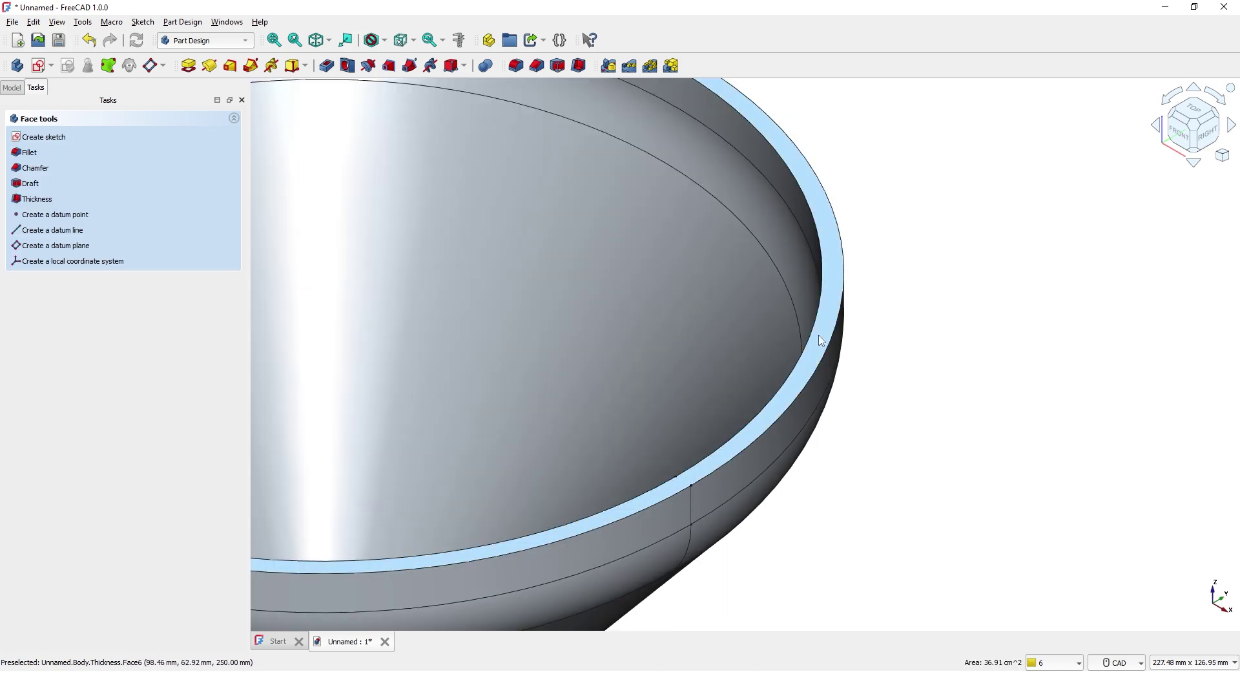
# - Start a new sketch on the funnel's top rim face
pyautogui.click(39, 137)
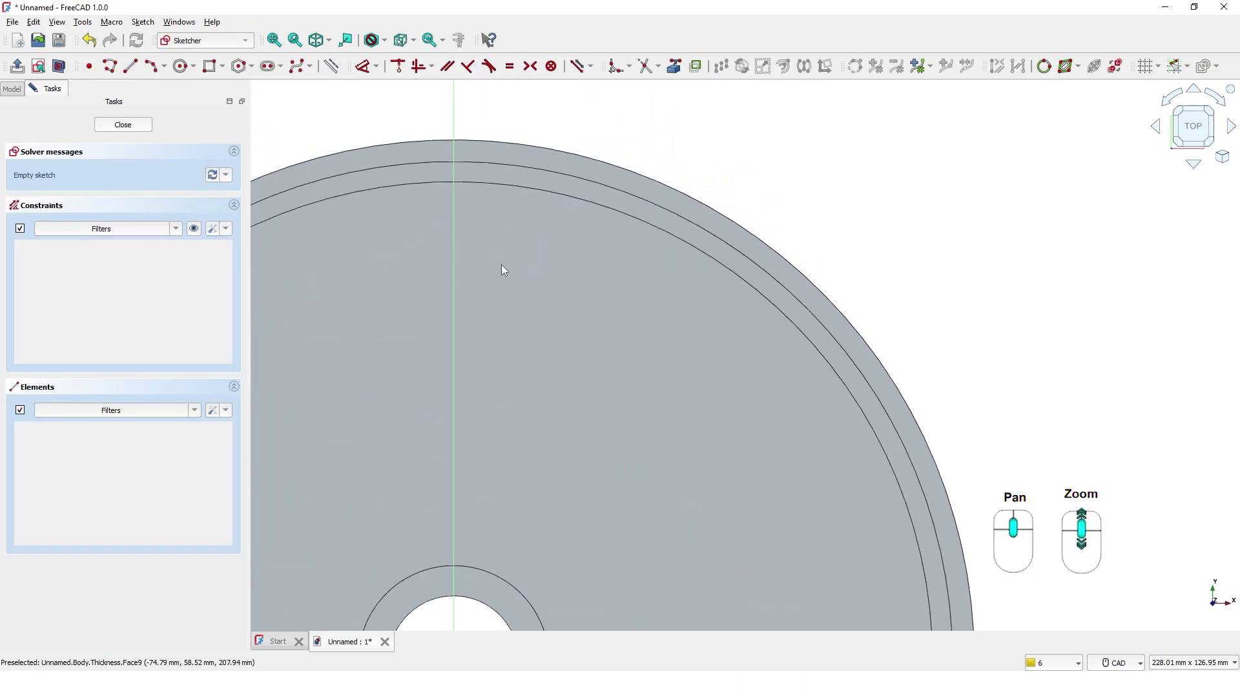
pyautogui.scroll(5, 594, 455)
pyautogui.moveTo(595, 470)
pyautogui.mouseDown(button='middle')
pyautogui.moveTo(748, 472)
pyautogui.moveTo(543, 329)
pyautogui.moveTo(504, 319)
pyautogui.moveTo(660, 359)
pyautogui.mouseUp(button='middle')
pyautogui.scroll(-2, 502, 321)
pyautogui.scroll(-3, 502, 325)
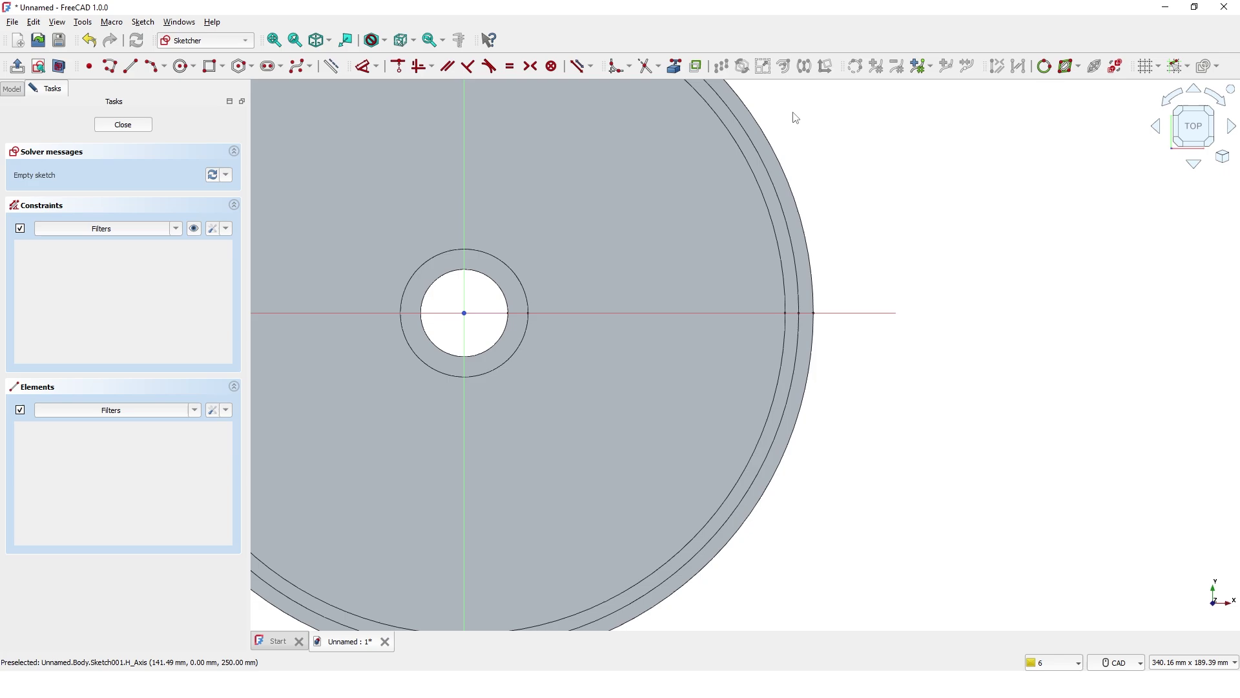
# - Bring the rim's outer-edge point and outer circle into the sketch as external geometry
pyautogui.click(681, 70)
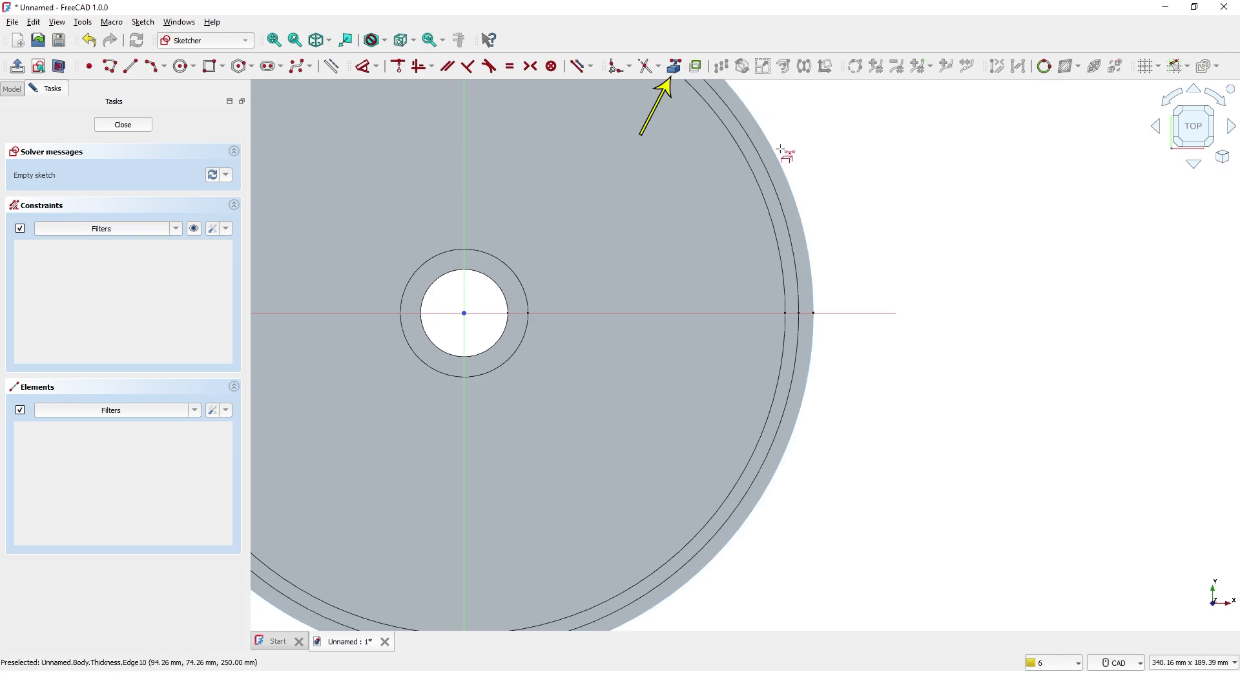
pyautogui.click(816, 314)
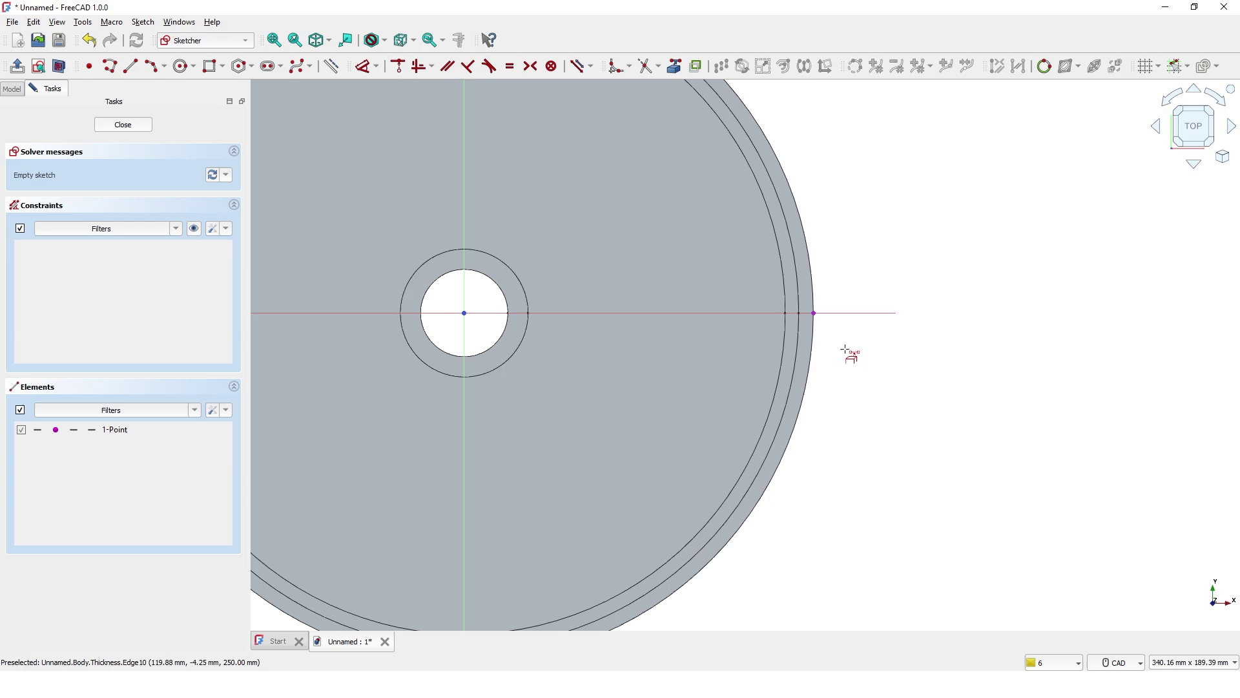
pyautogui.moveTo(850, 351); pyautogui.dragTo(801, 362, button='middle')
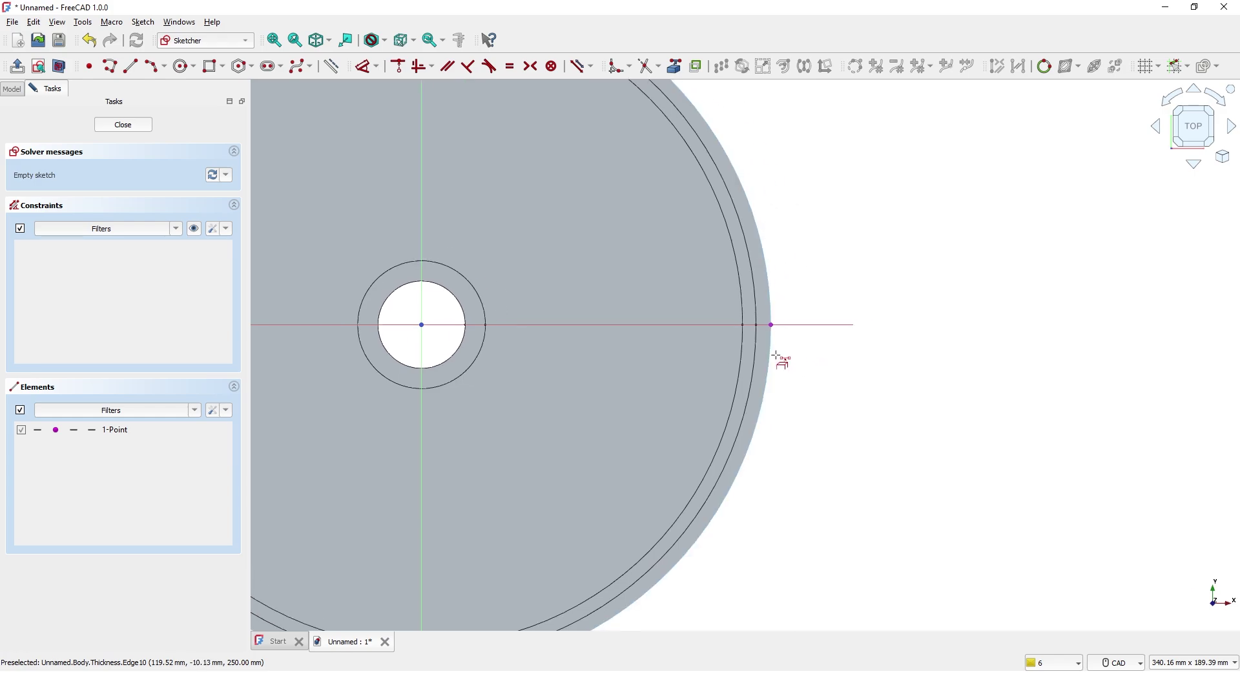
pyautogui.click(772, 360)
pyautogui.rightClick(797, 367)
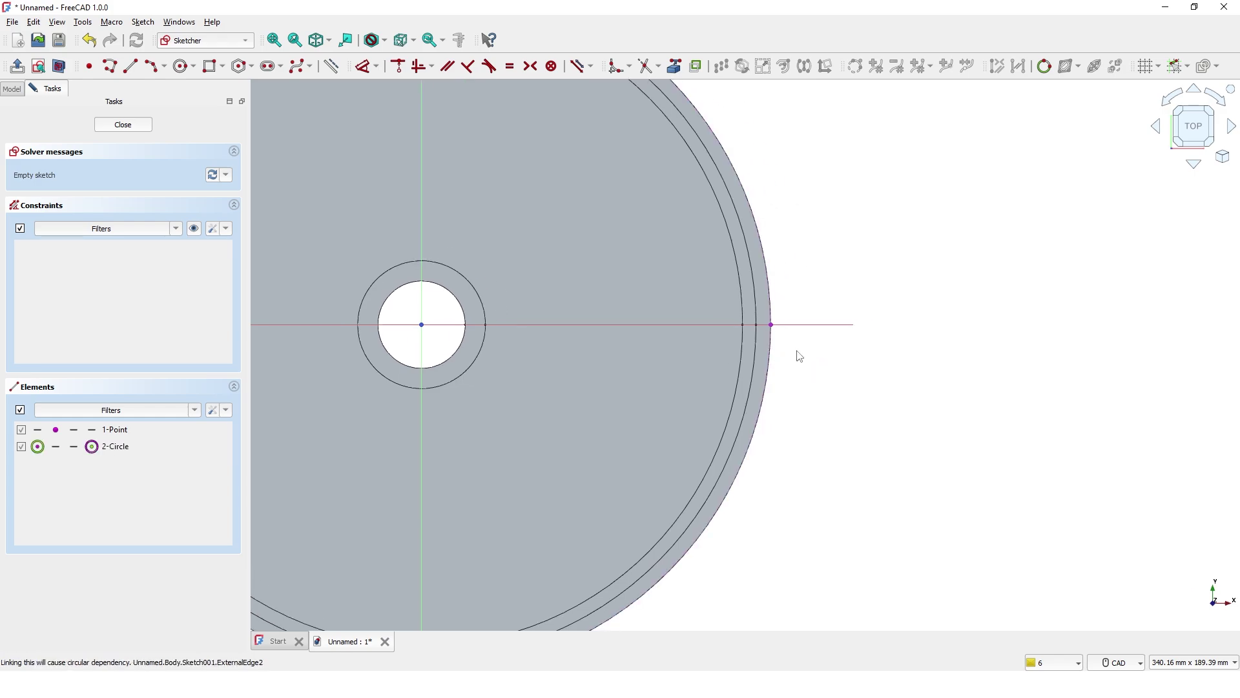
pyautogui.scroll(4, 799, 356)
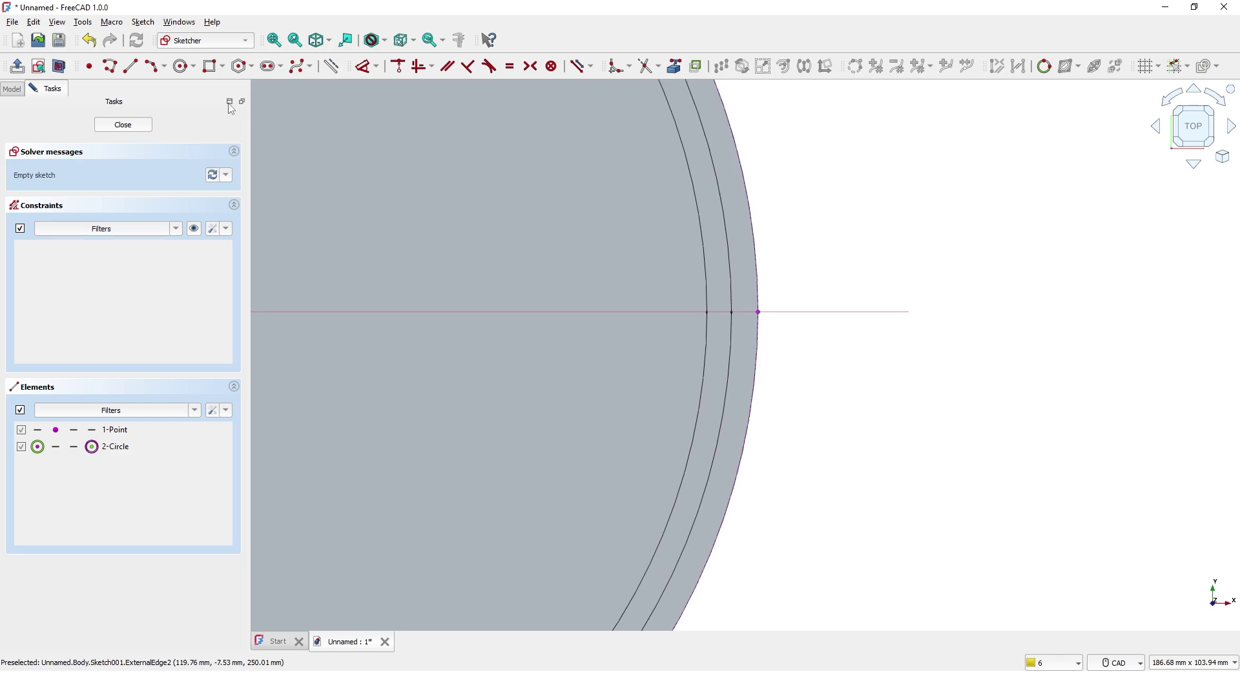
# - Draw a centred 150 mm × 40 mm rectangle on the rim's outer-edge point
pyautogui.click(223, 67)
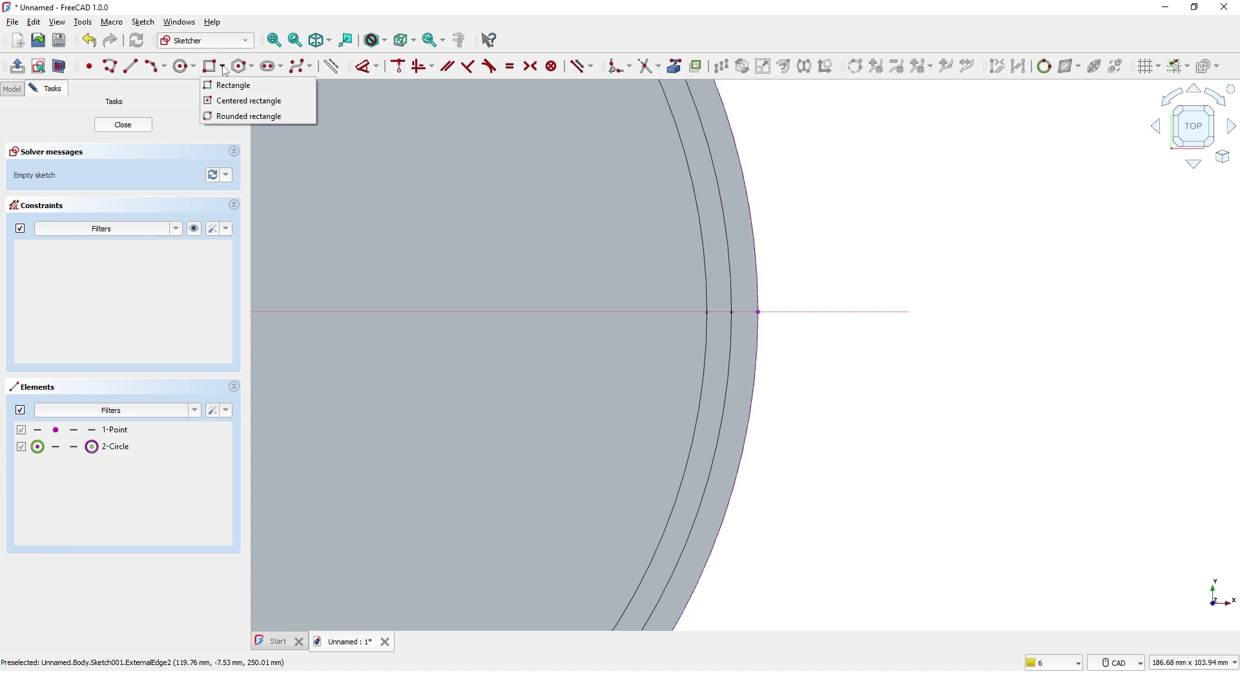
pyautogui.click(214, 102)
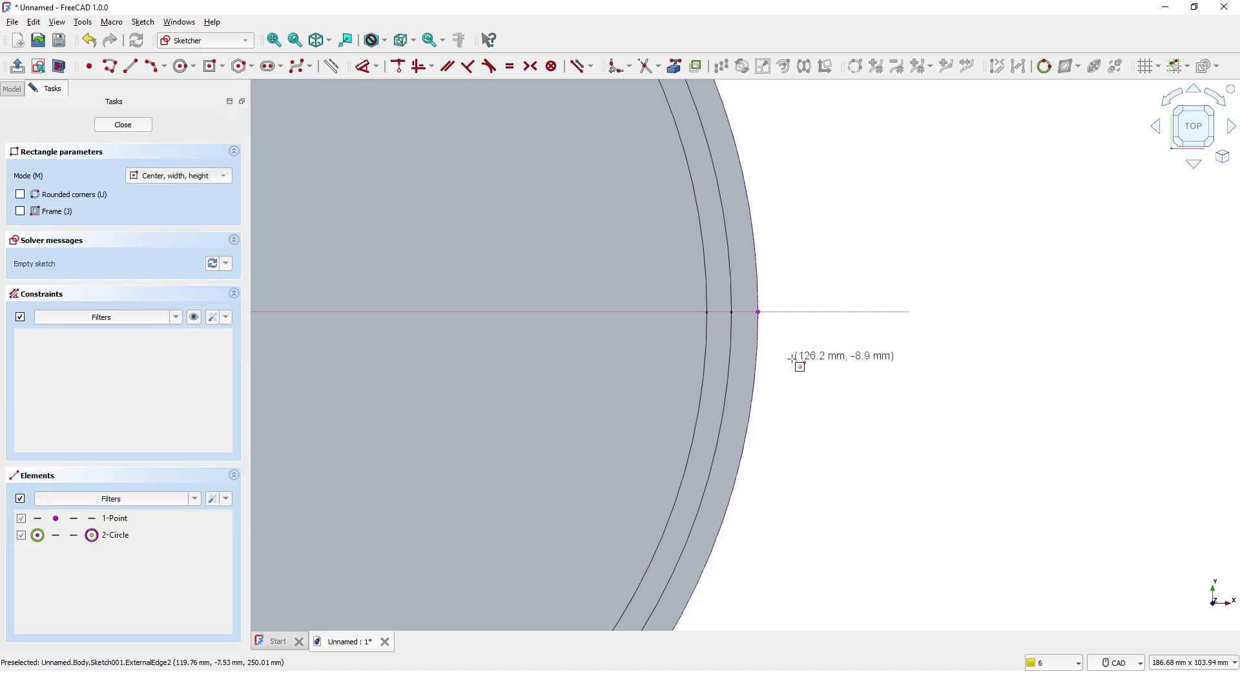
pyautogui.click(756, 312)
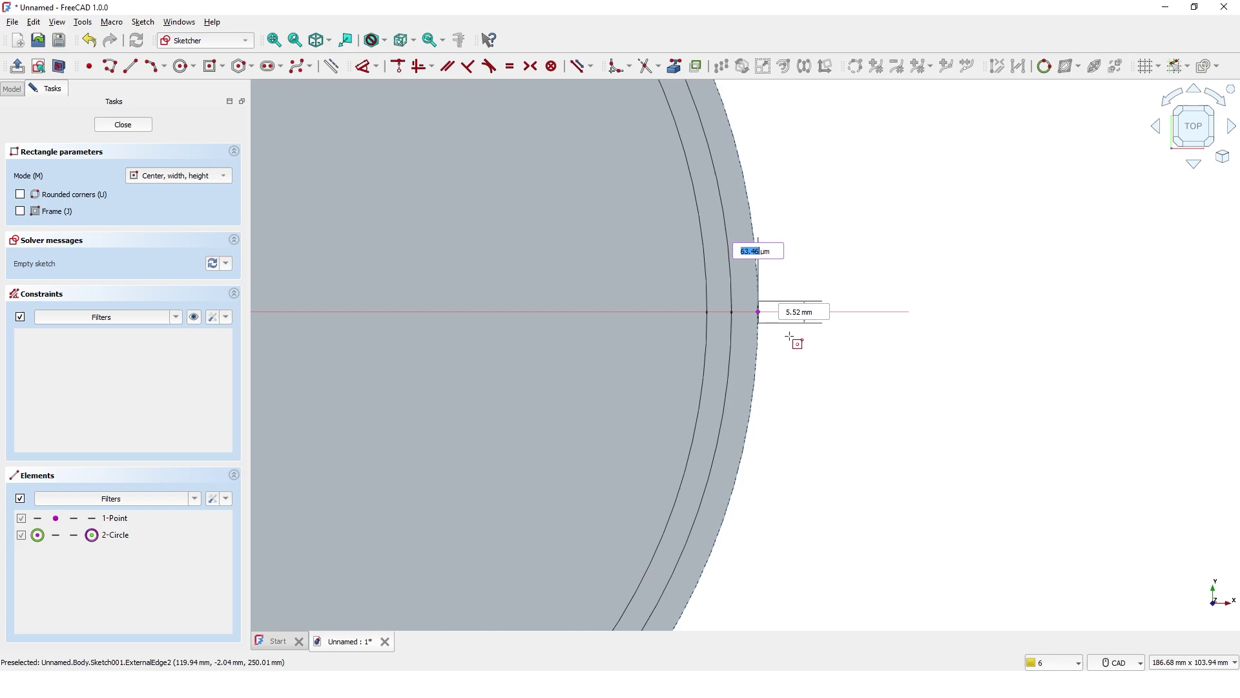
pyautogui.scroll(3, 851, 365)
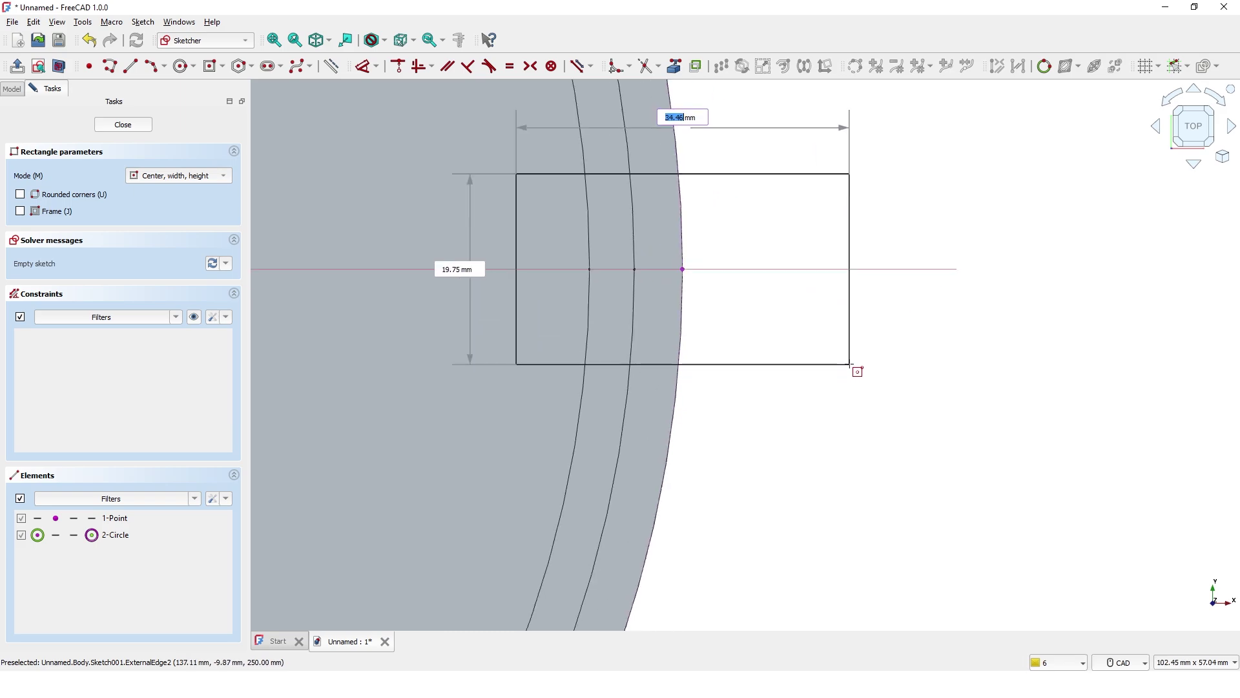
pyautogui.moveTo(851, 366); pyautogui.dragTo(857, 433, button='middle')
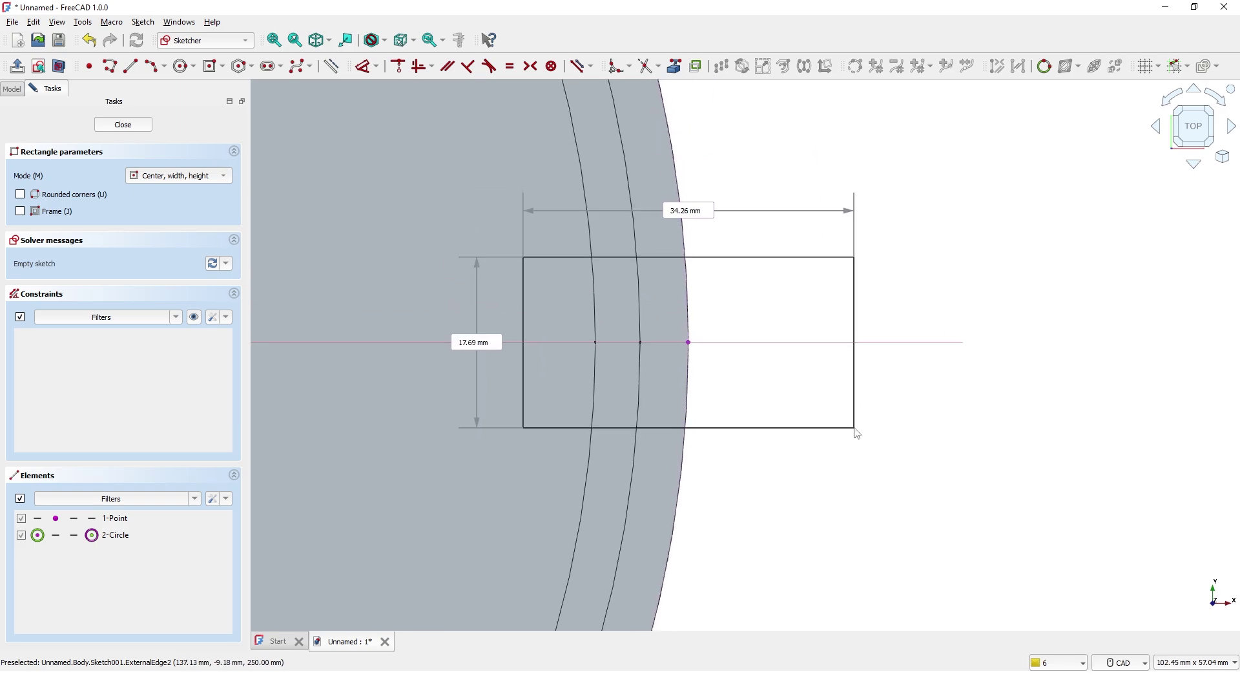
pyautogui.scroll(2, 989, 439)
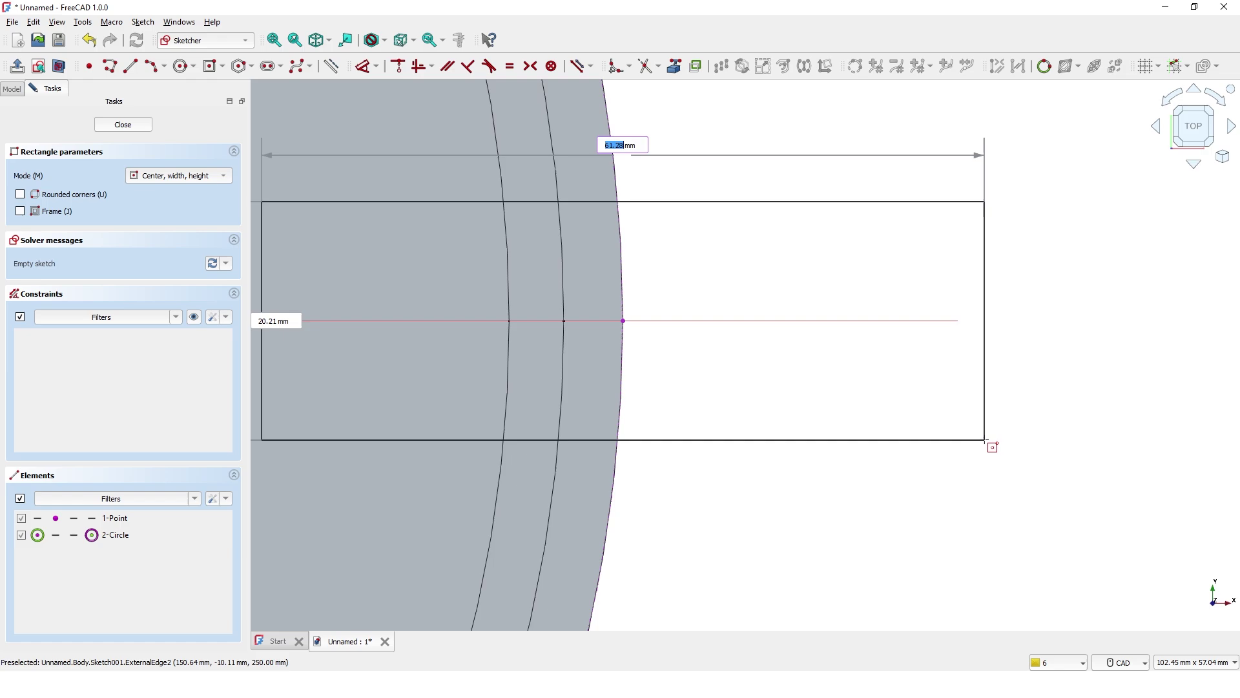
pyautogui.scroll(-7, 986, 442)
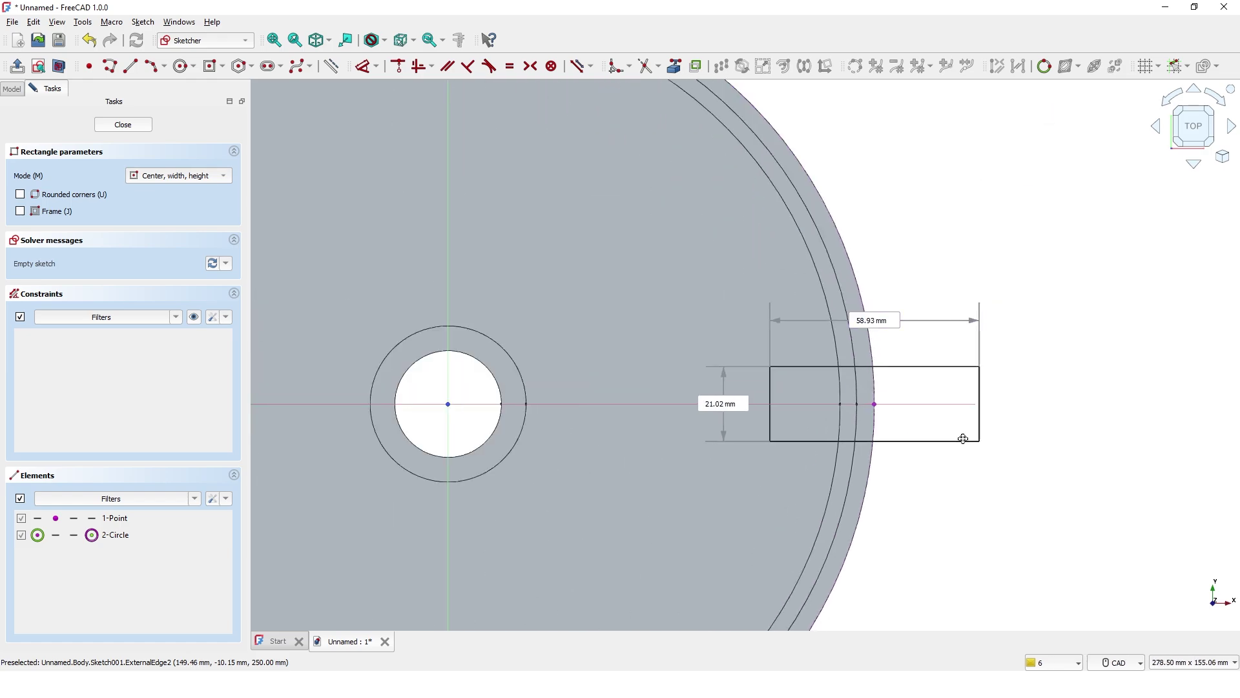
pyautogui.moveTo(982, 437); pyautogui.dragTo(776, 371, button='middle')
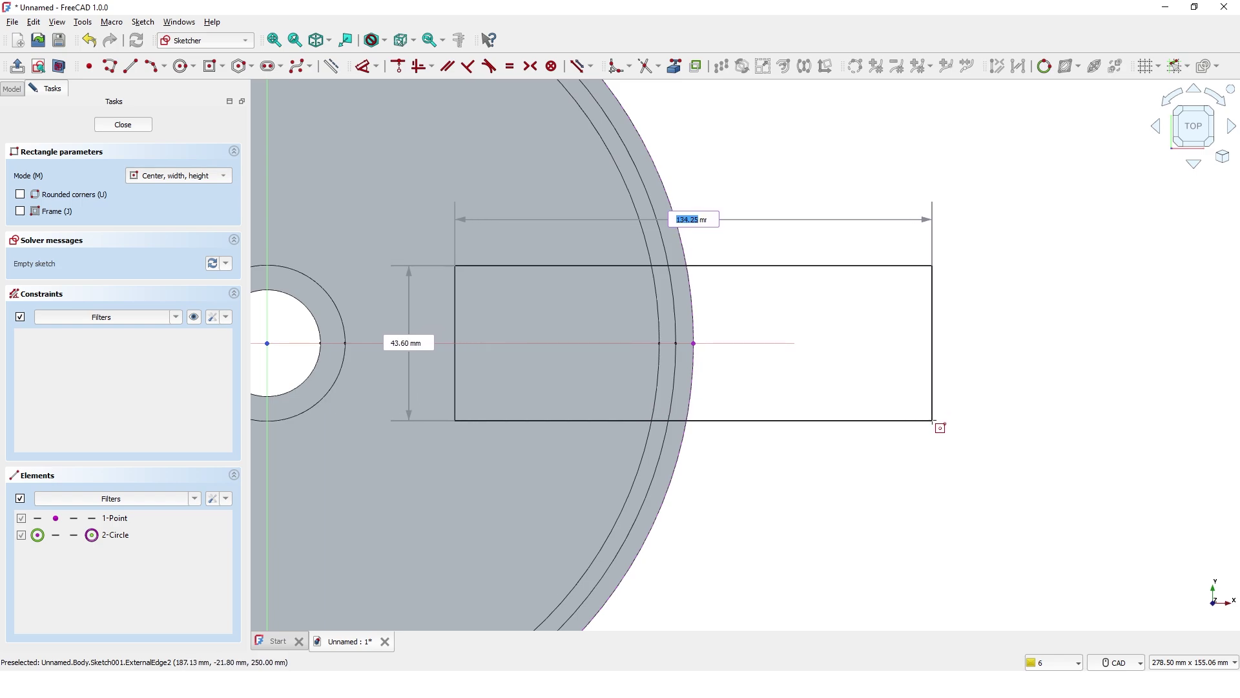
pyautogui.write('1')
pyautogui.press('Tab')
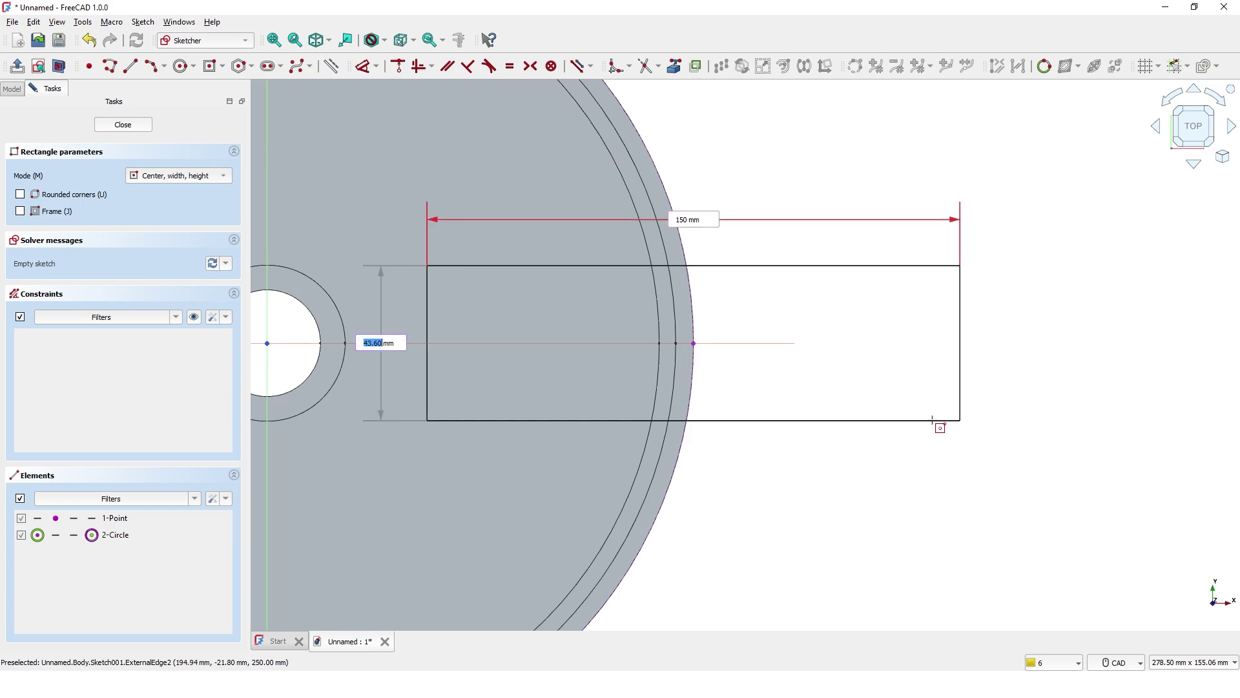
pyautogui.write('40')
pyautogui.press('Return')
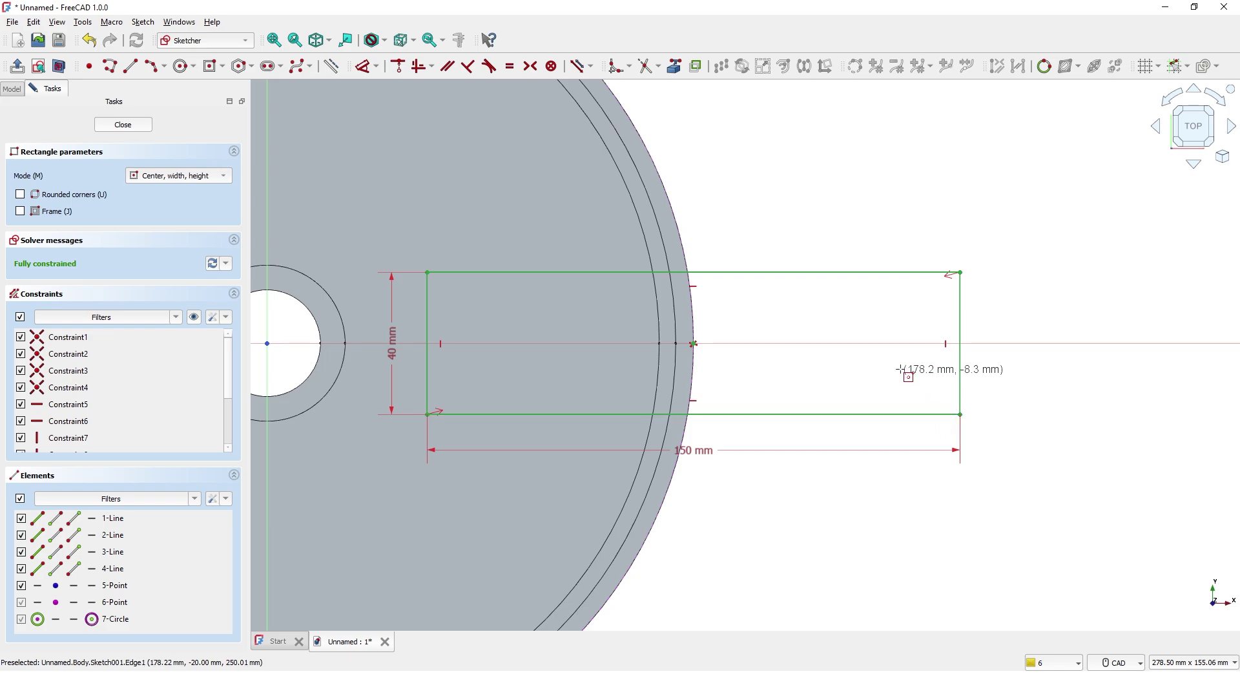
pyautogui.press('Escape')
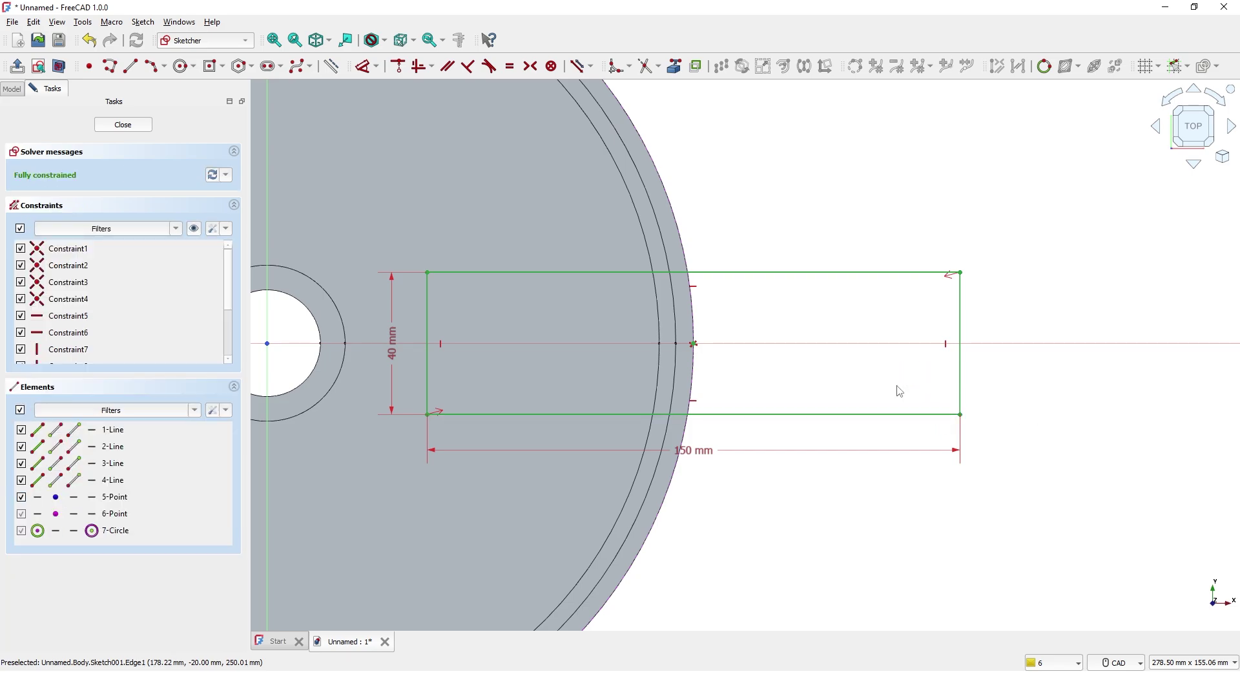
# - Draw a circle centred at the sketch origin, just outside the disc edge
pyautogui.scroll(-1, 647, 272)
pyautogui.click(194, 66)
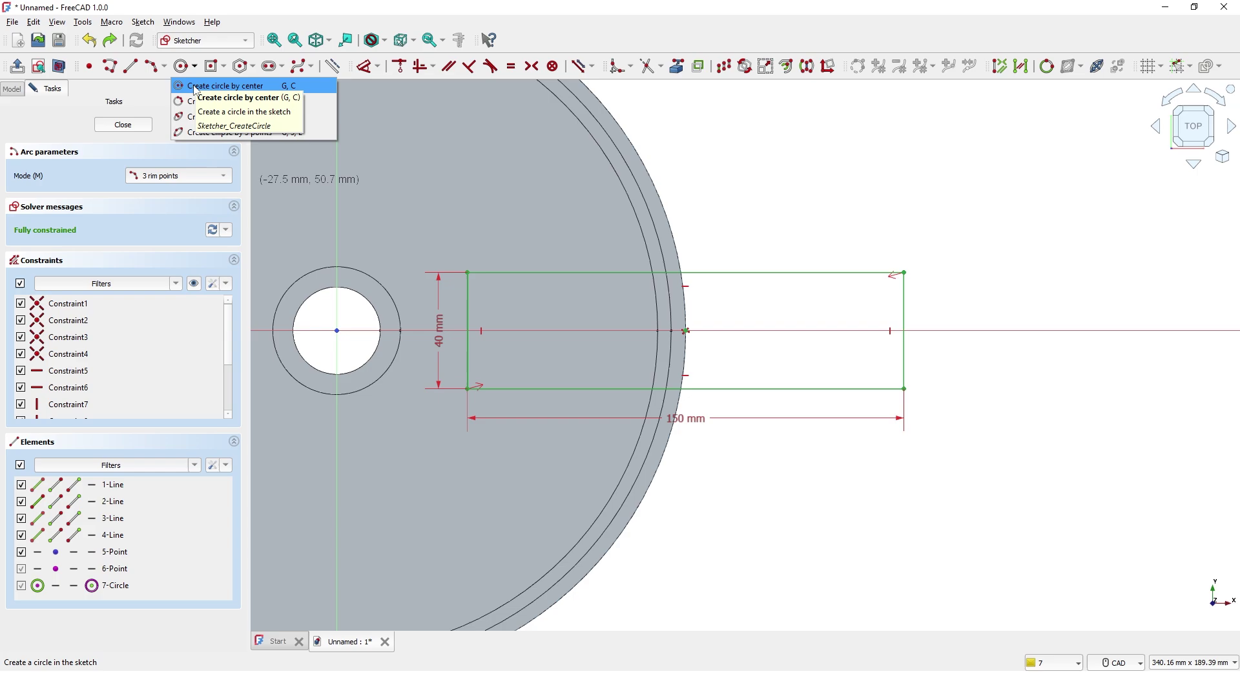
pyautogui.click(196, 87)
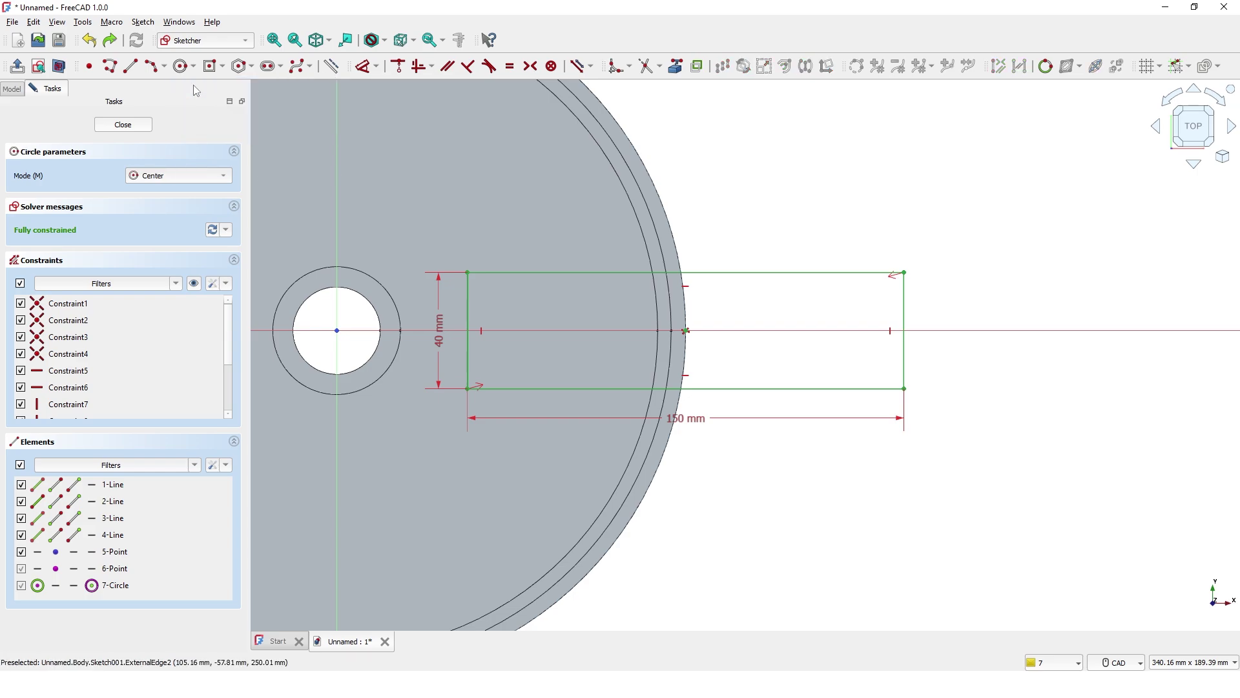
pyautogui.click(336, 329)
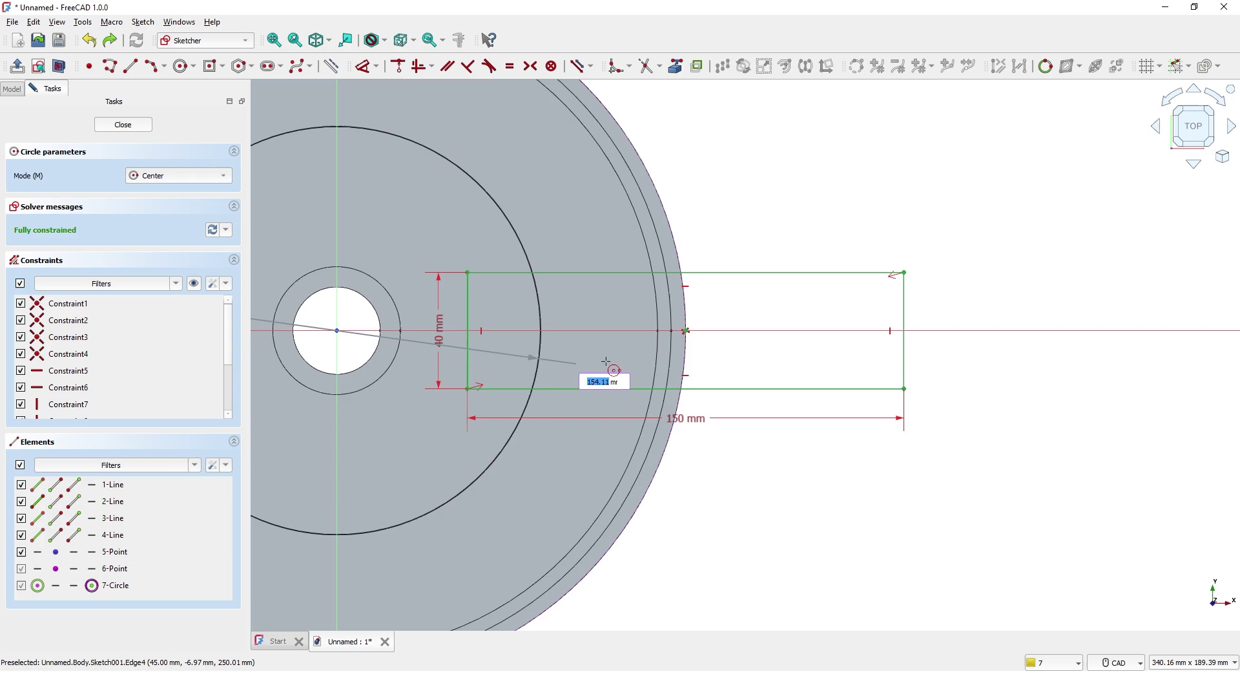
pyautogui.click(715, 363)
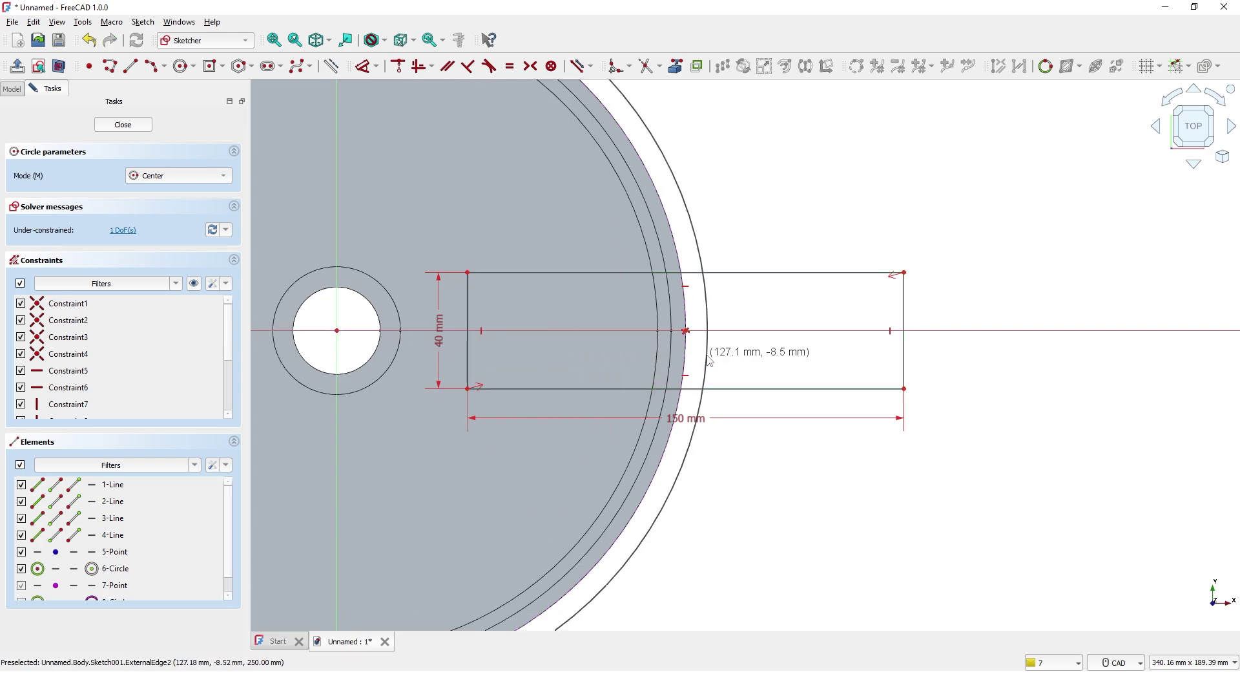
pyautogui.rightClick(715, 363)
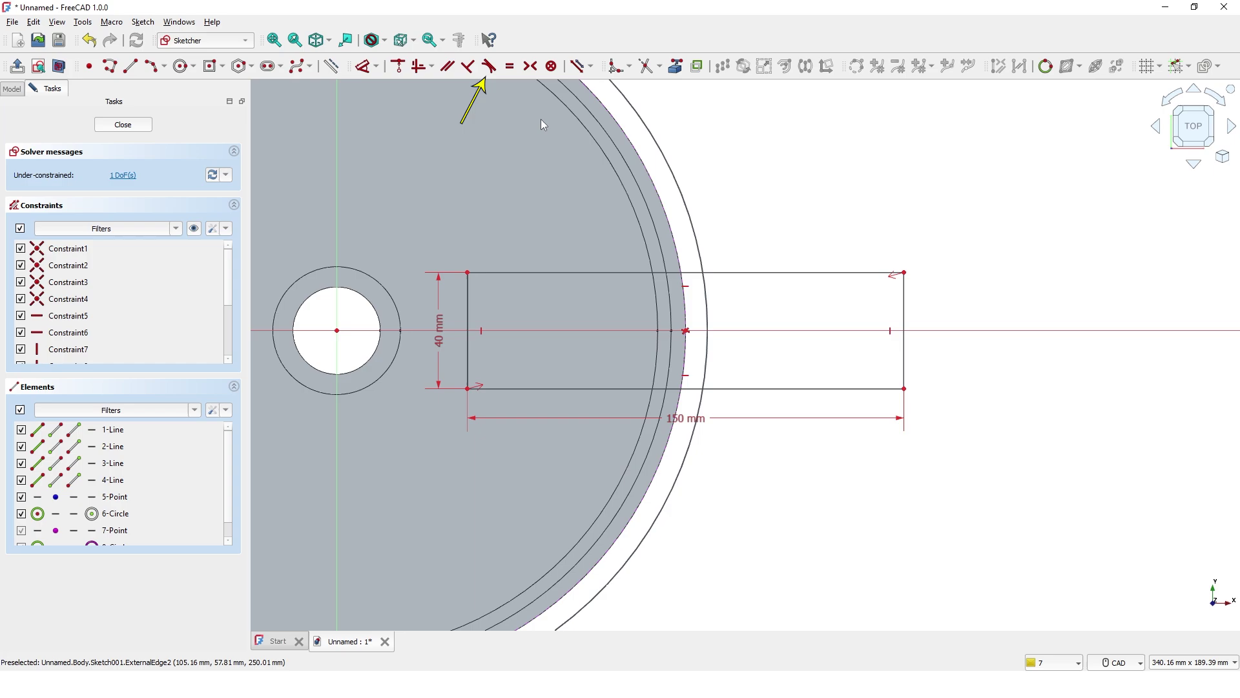
# - Constrain the new circle tangent to the disc's outer edge
pyautogui.click(489, 66)
pyautogui.click(706, 362)
pyautogui.click(706, 362)
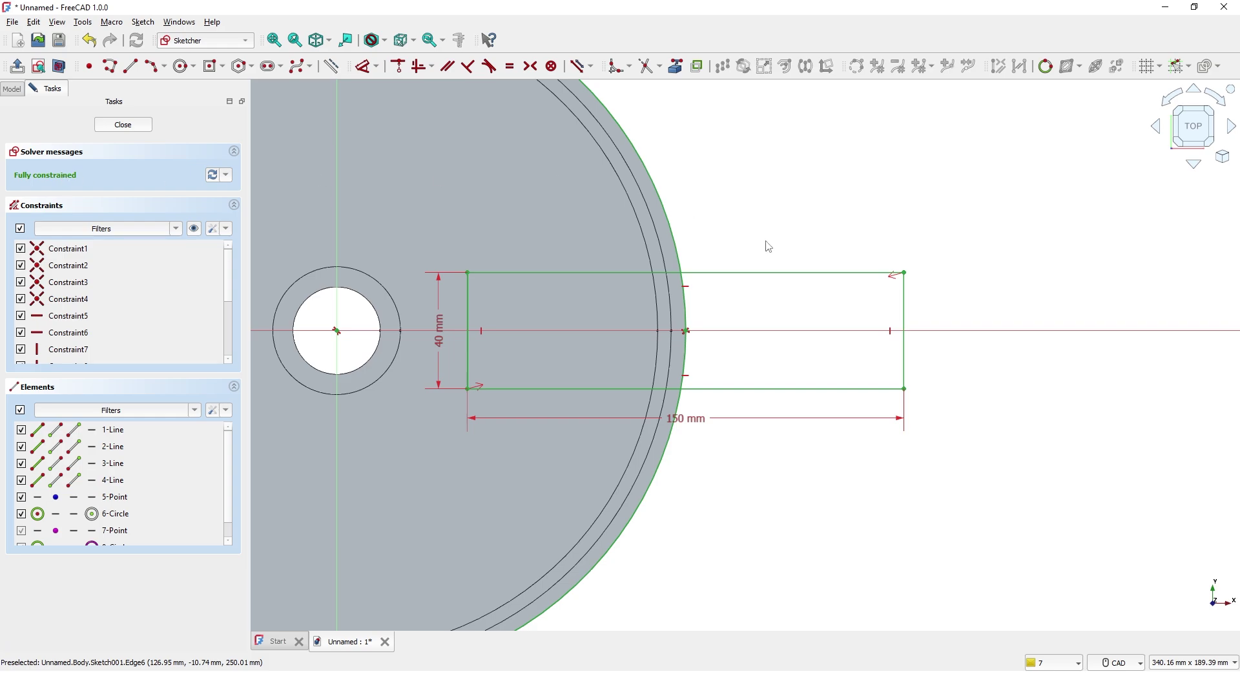
# - Trim the outer circle to a short arc and remove the rectangle's lines inside the disc
pyautogui.moveTo(766, 241); pyautogui.dragTo(769, 277, button='middle')
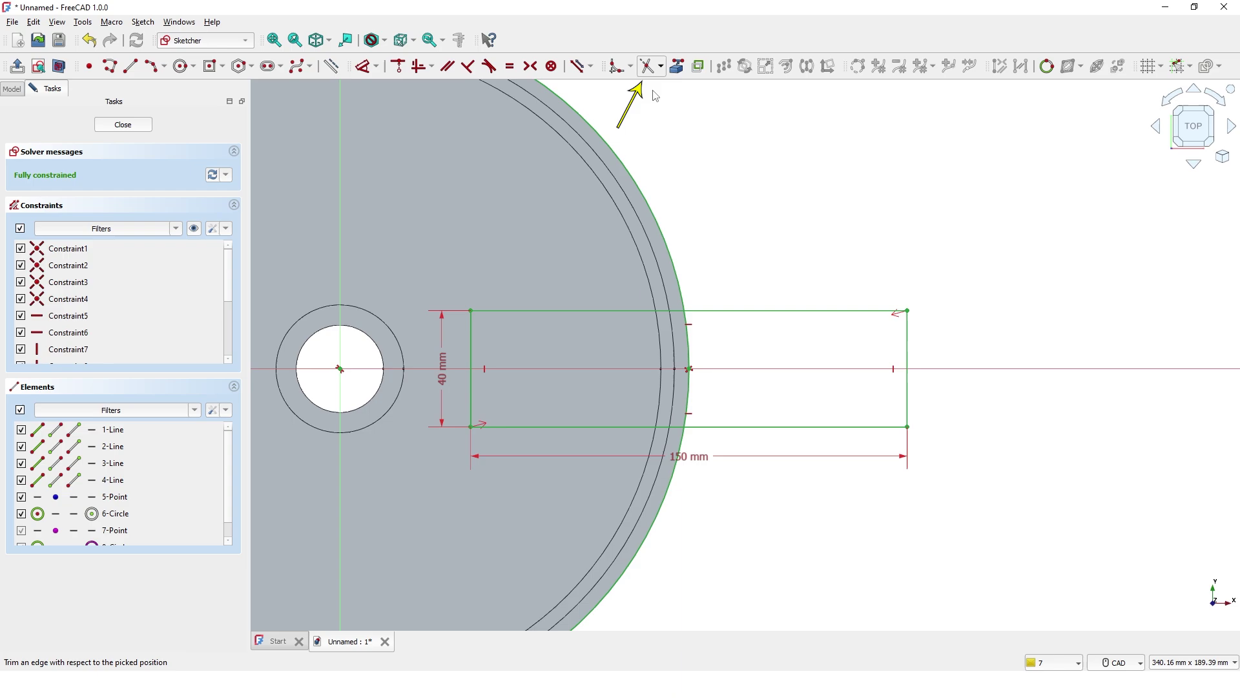
pyautogui.click(649, 68)
pyautogui.click(671, 261)
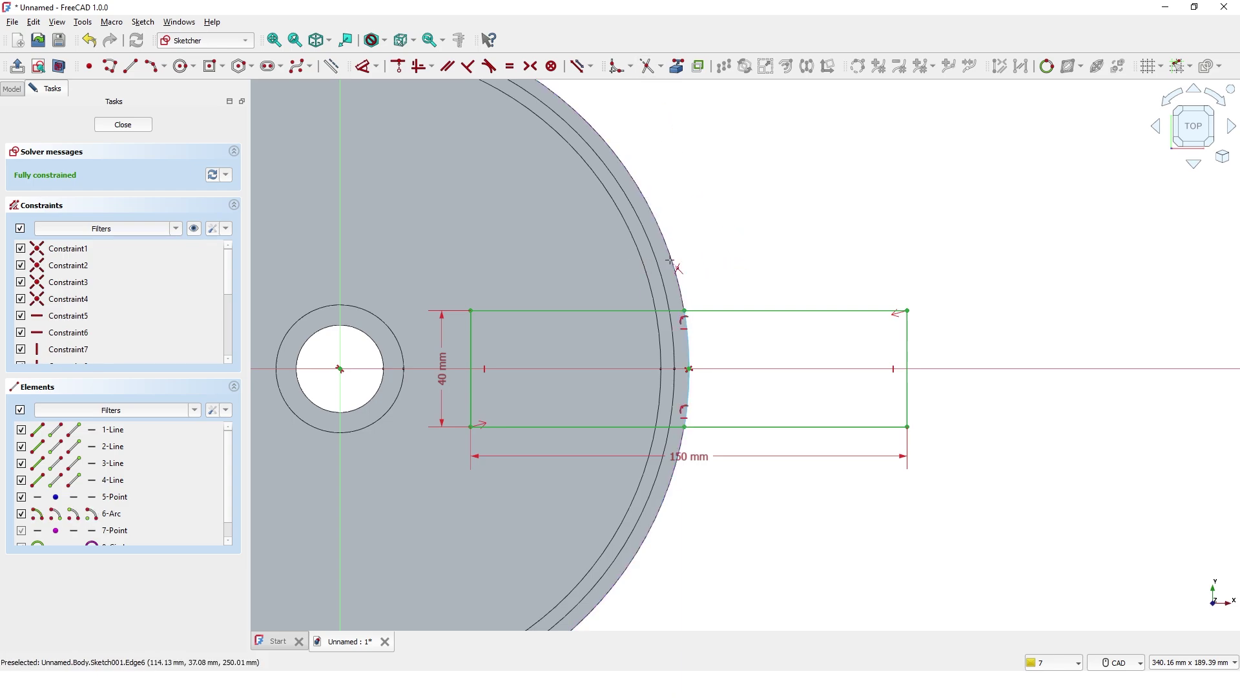
pyautogui.click(610, 311)
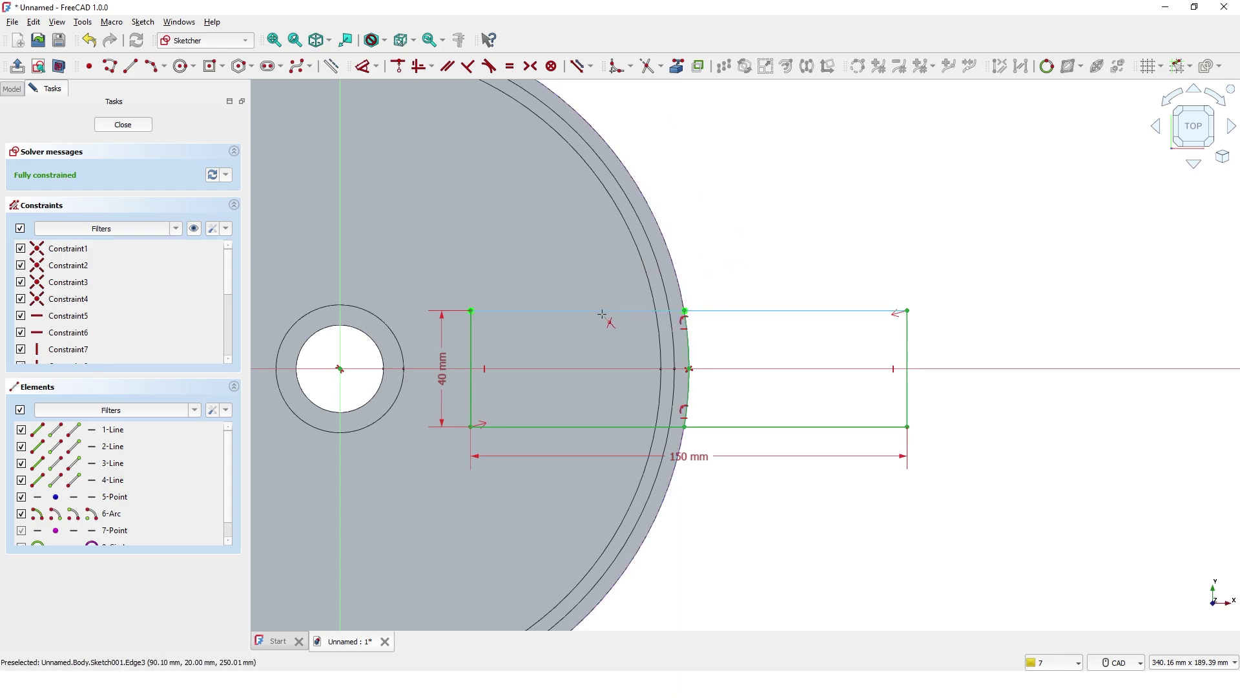
pyautogui.click(607, 427)
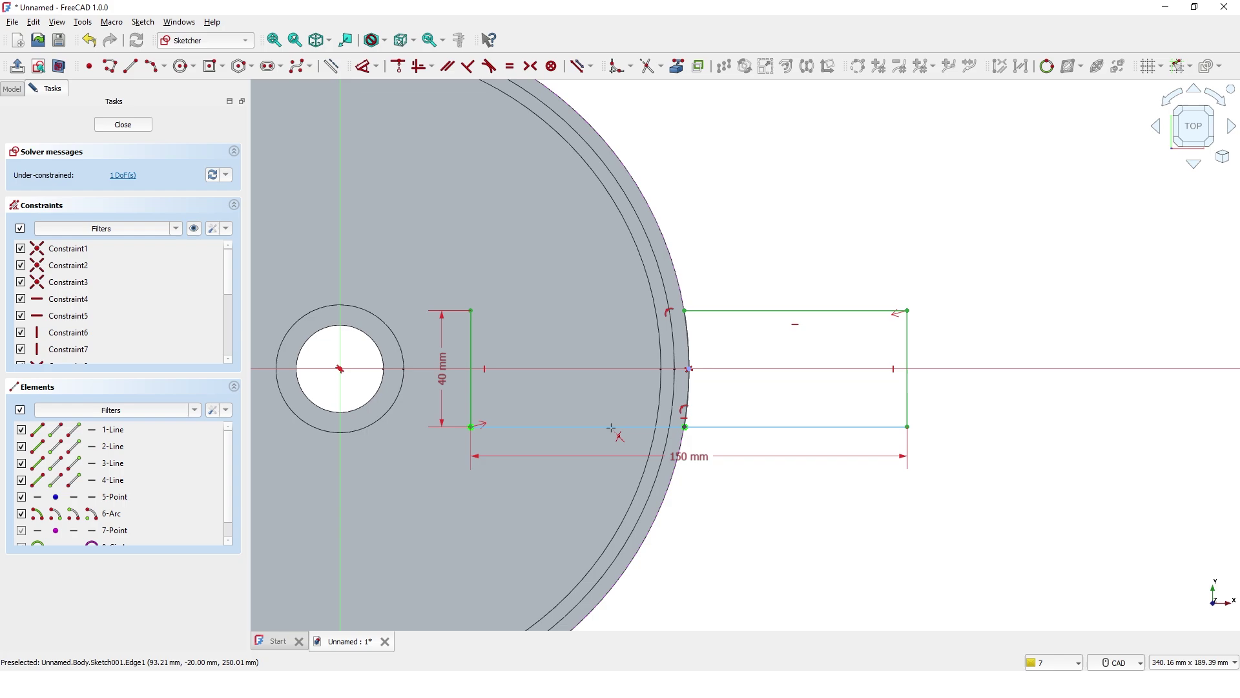
pyautogui.click(471, 413)
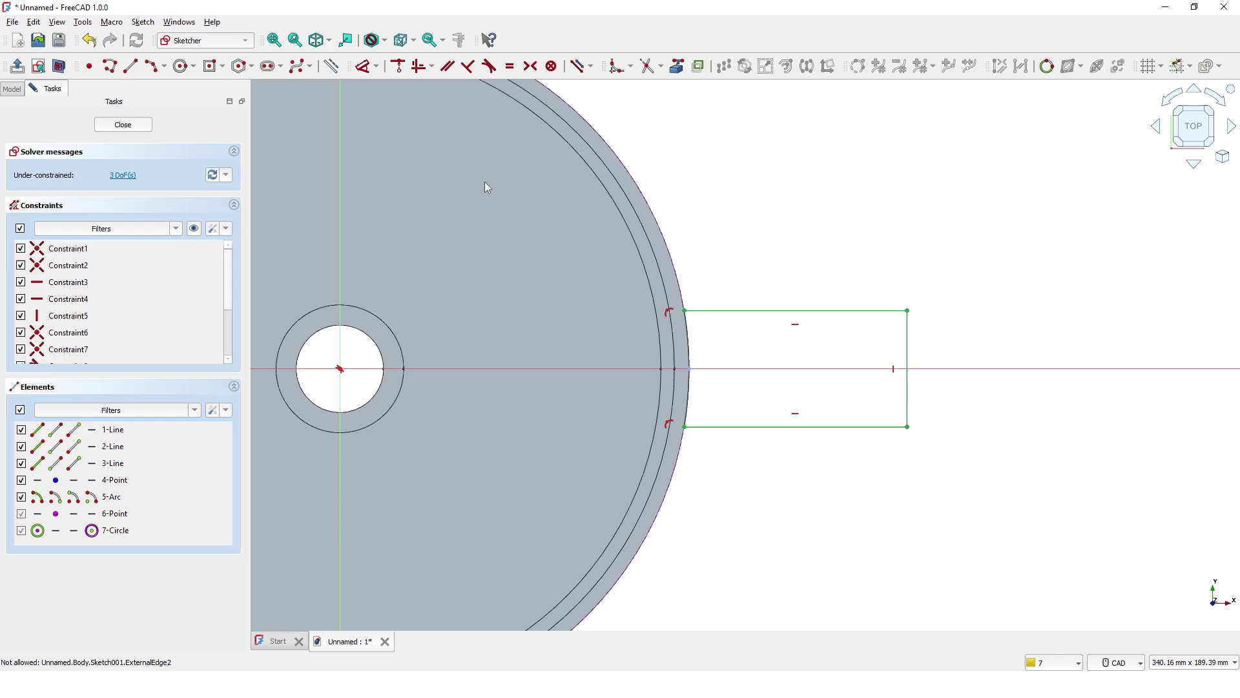
pyautogui.moveTo(726, 205); pyautogui.dragTo(718, 207, button='middle')
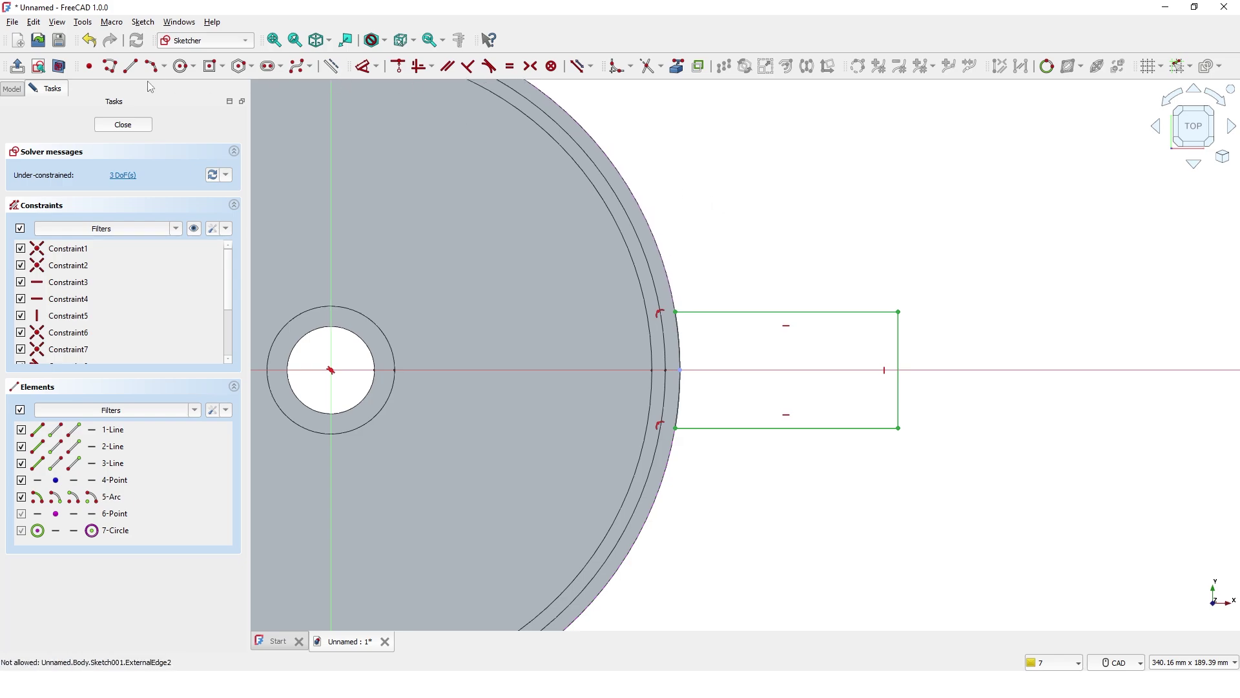
# - Dimension the tab's top edge to 80 mm and its right edge to 40 mm
pyautogui.click(362, 68)
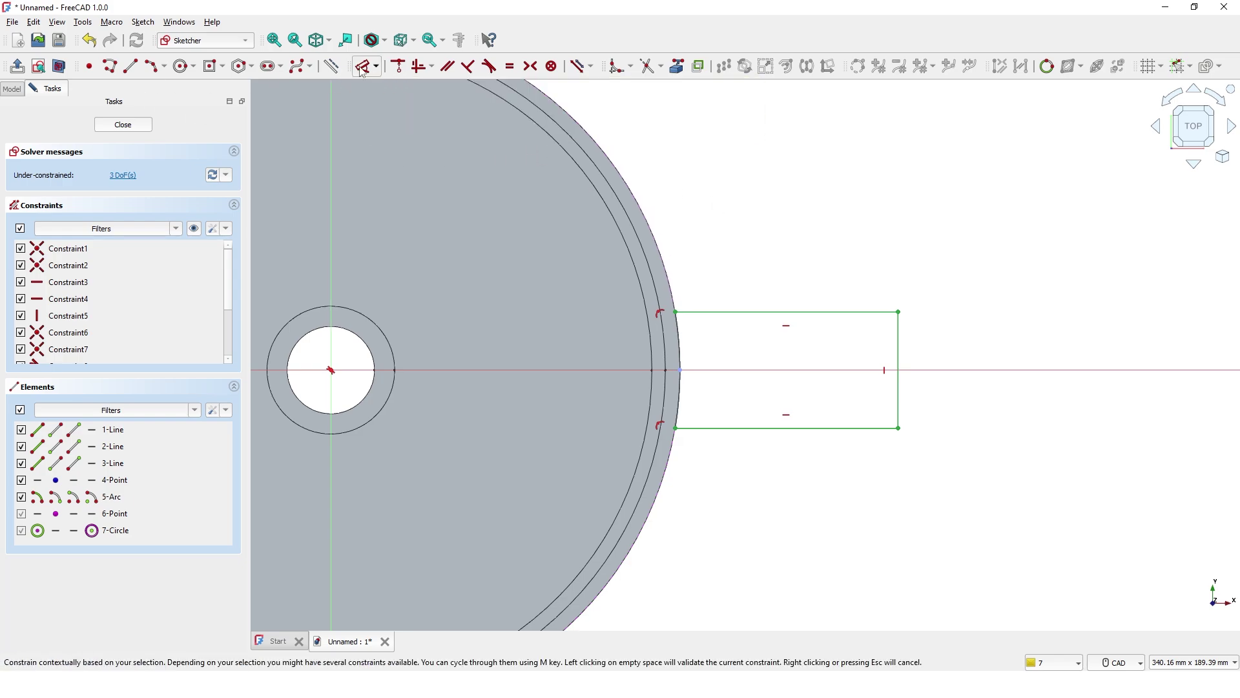
pyautogui.click(768, 312)
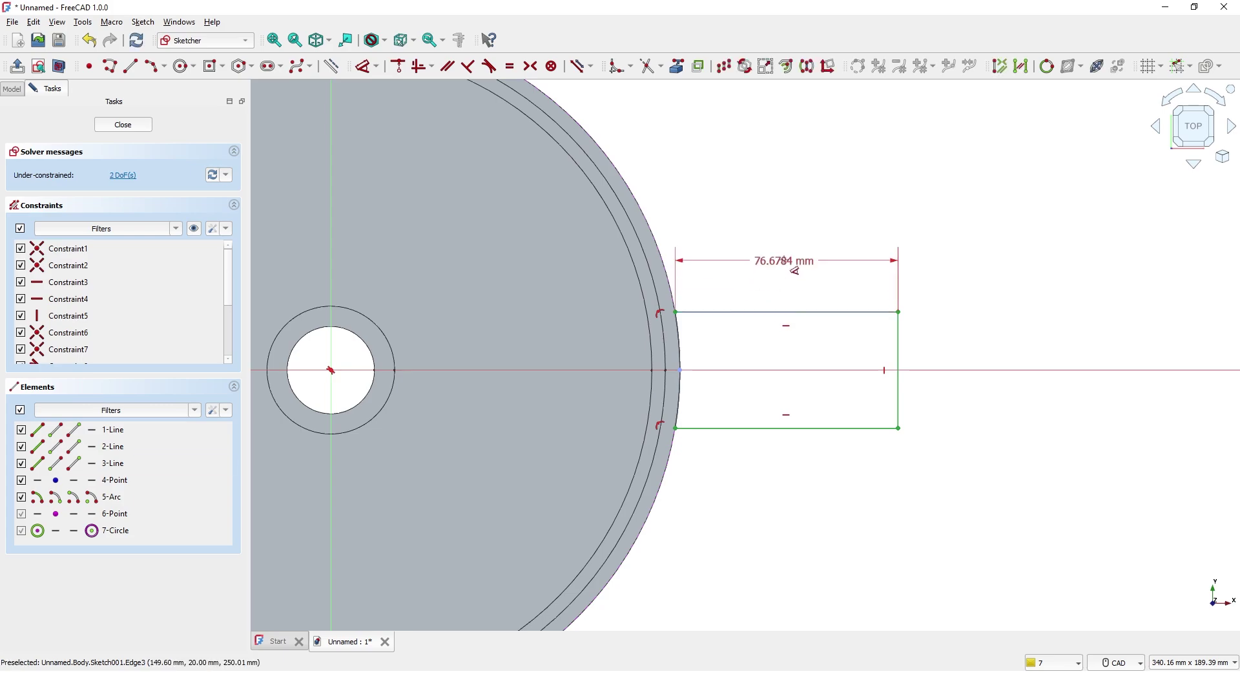
pyautogui.click(794, 270)
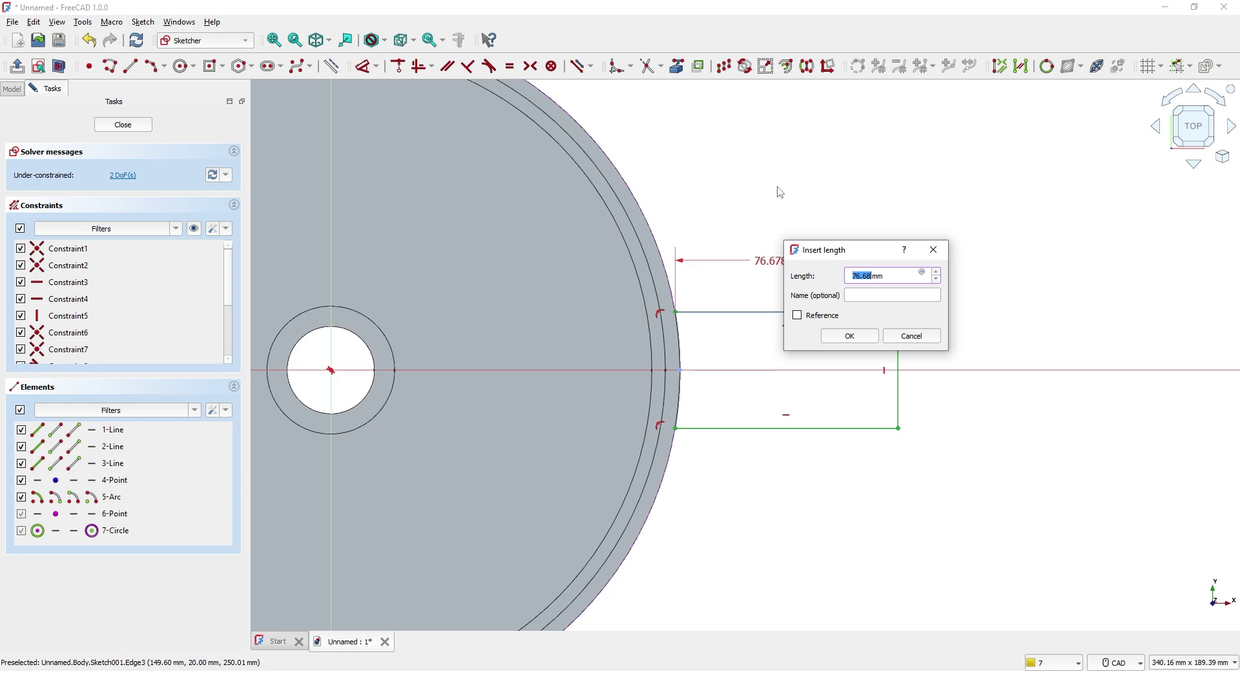
pyautogui.write('80')
pyautogui.press('Return')
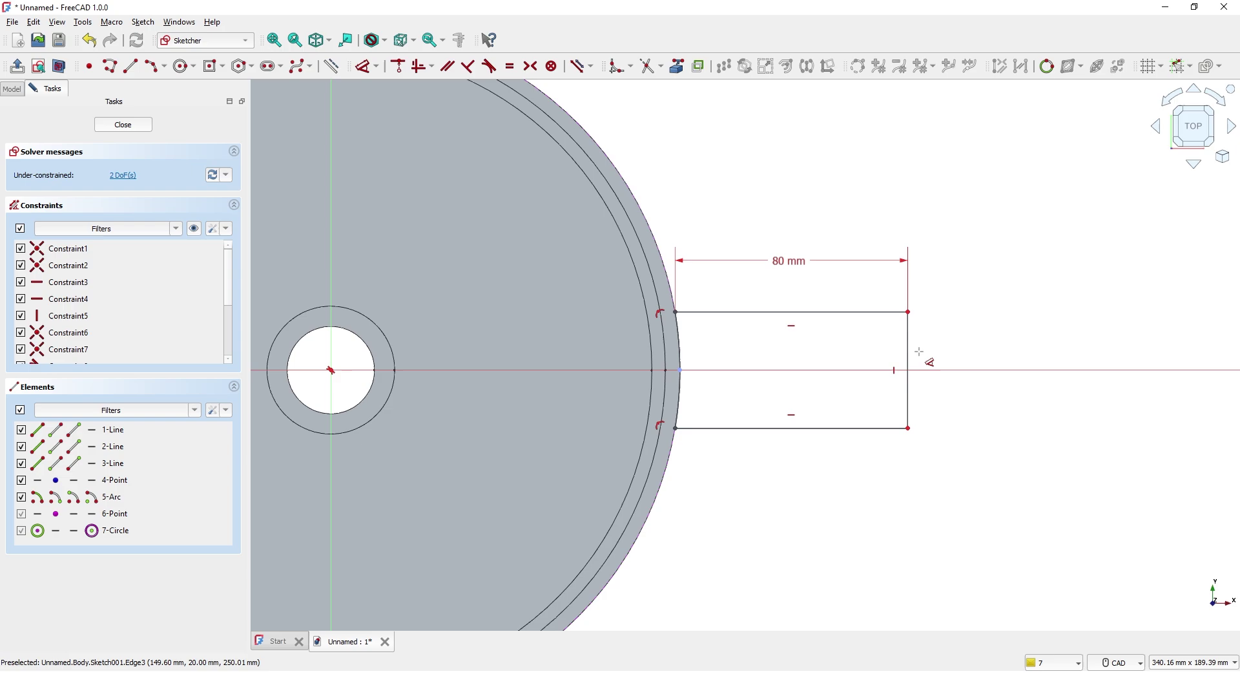
pyautogui.click(912, 359)
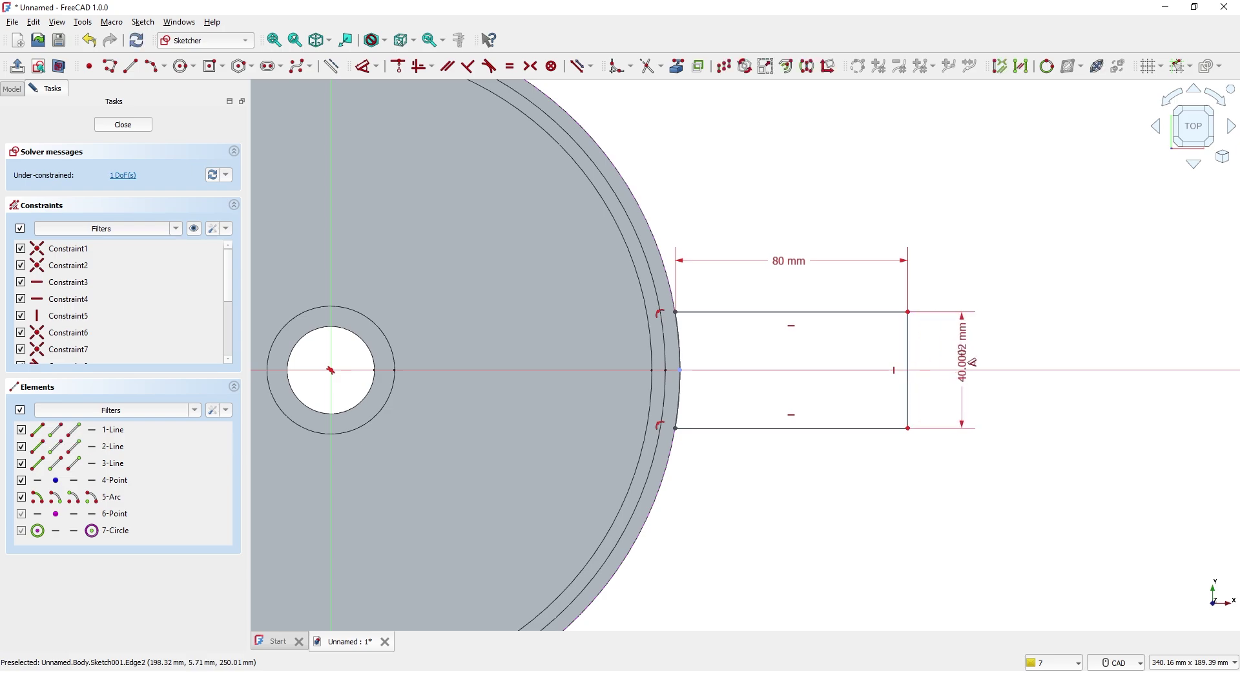
pyautogui.click(972, 362)
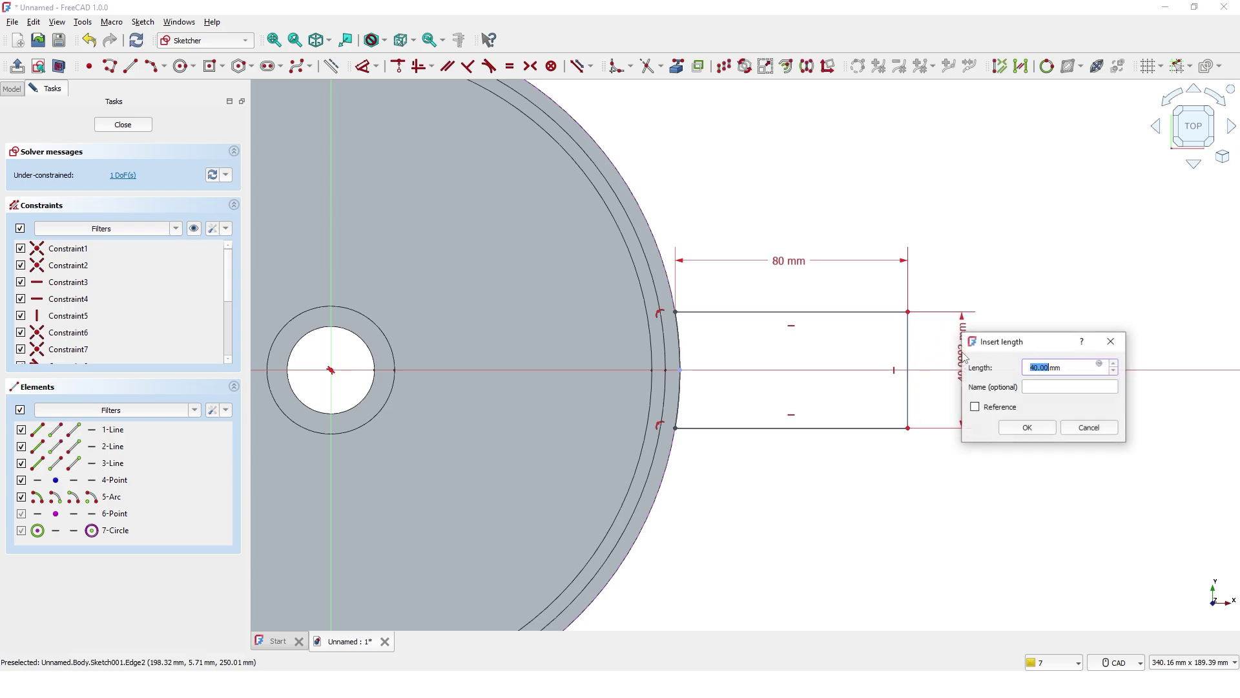
pyautogui.click(1027, 429)
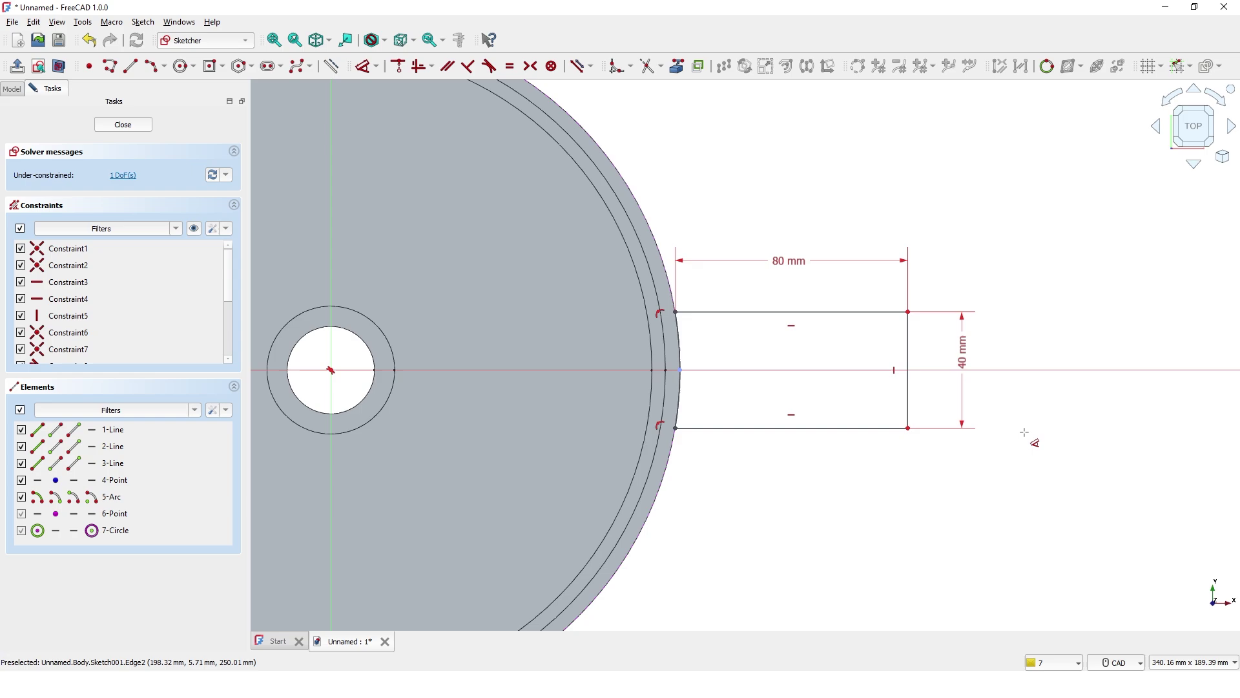
# - Set the tab's top edge 20 mm from the sketch centre
pyautogui.click(853, 313)
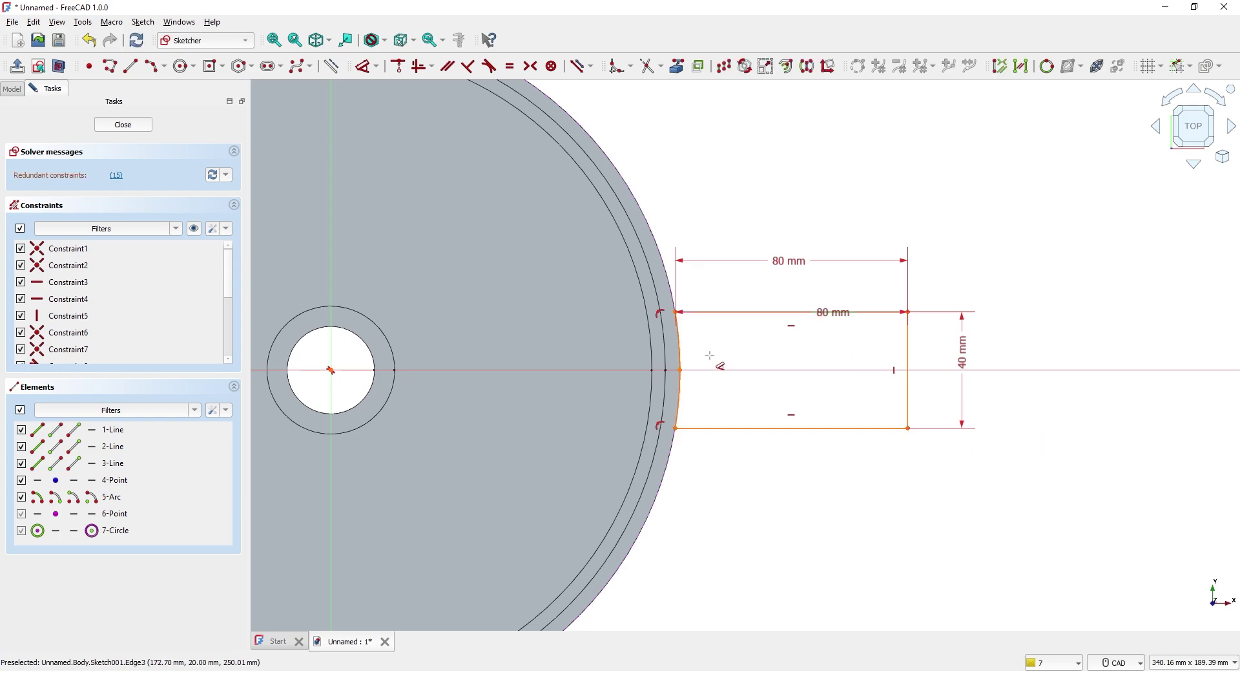
pyautogui.click(330, 370)
pyautogui.click(1027, 334)
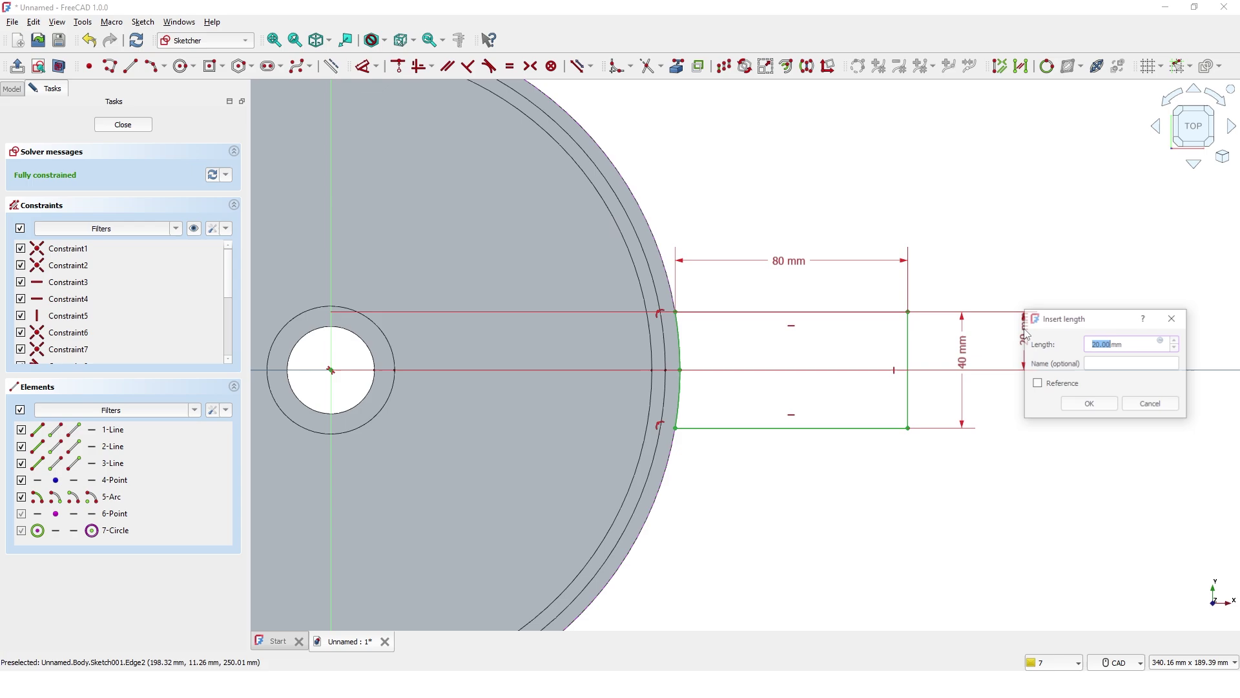
pyautogui.click(1085, 404)
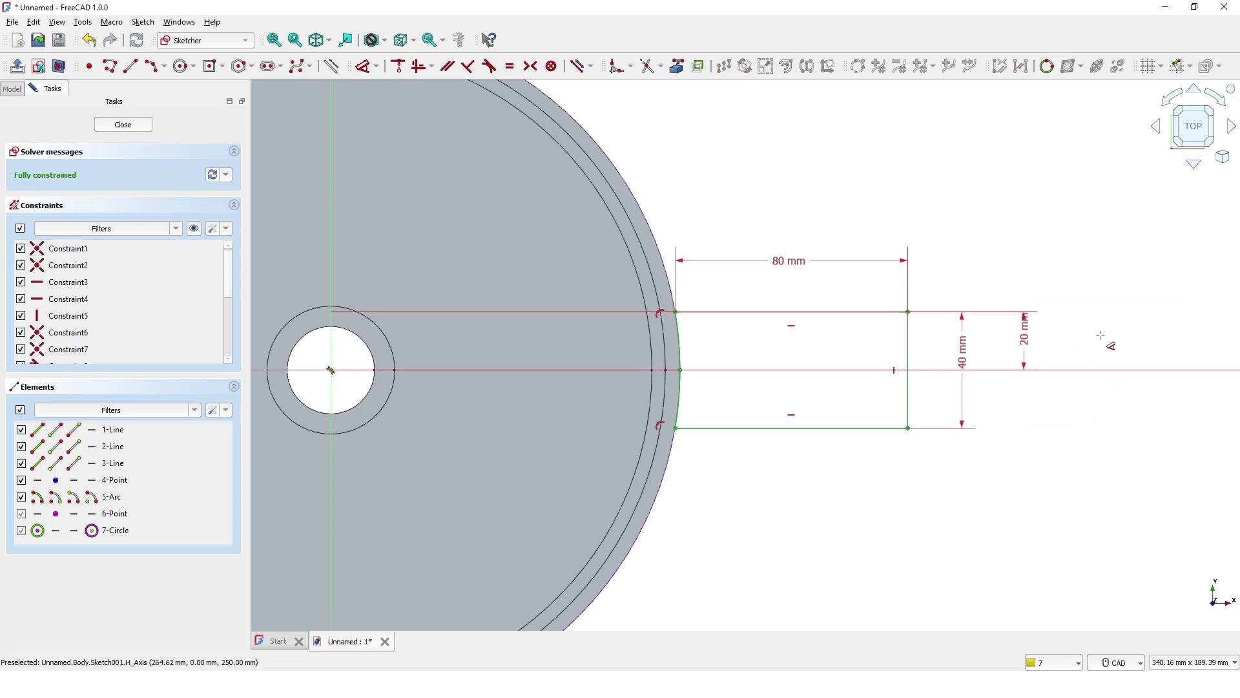
pyautogui.moveTo(1100, 336); pyautogui.dragTo(1038, 329, button='middle')
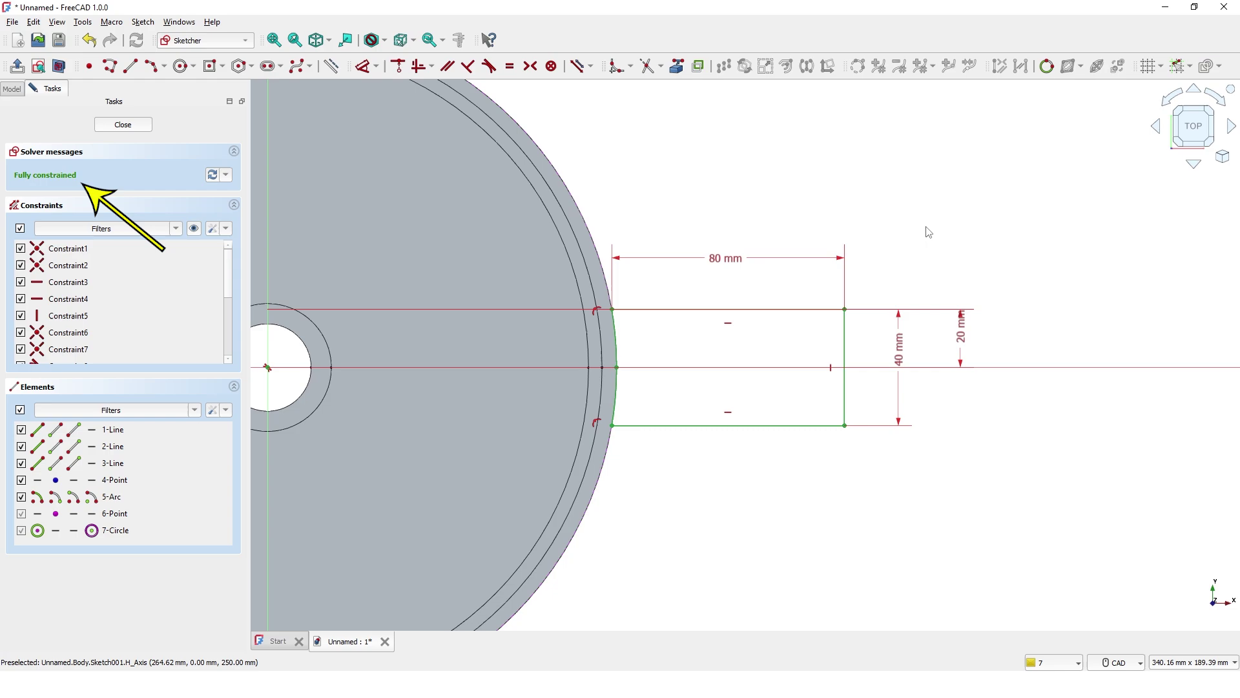
# - Close the sketch and pad it 10 mm, reversed outward, into a handle arm
pyautogui.click(122, 125)
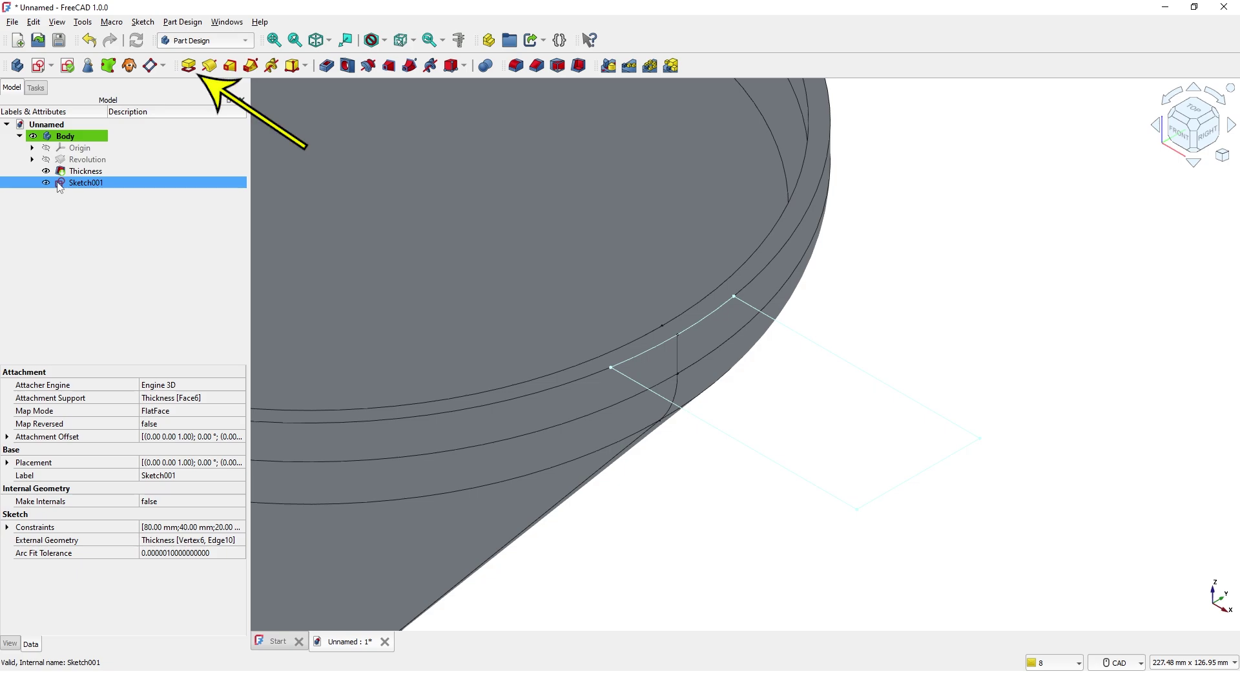
pyautogui.click(190, 66)
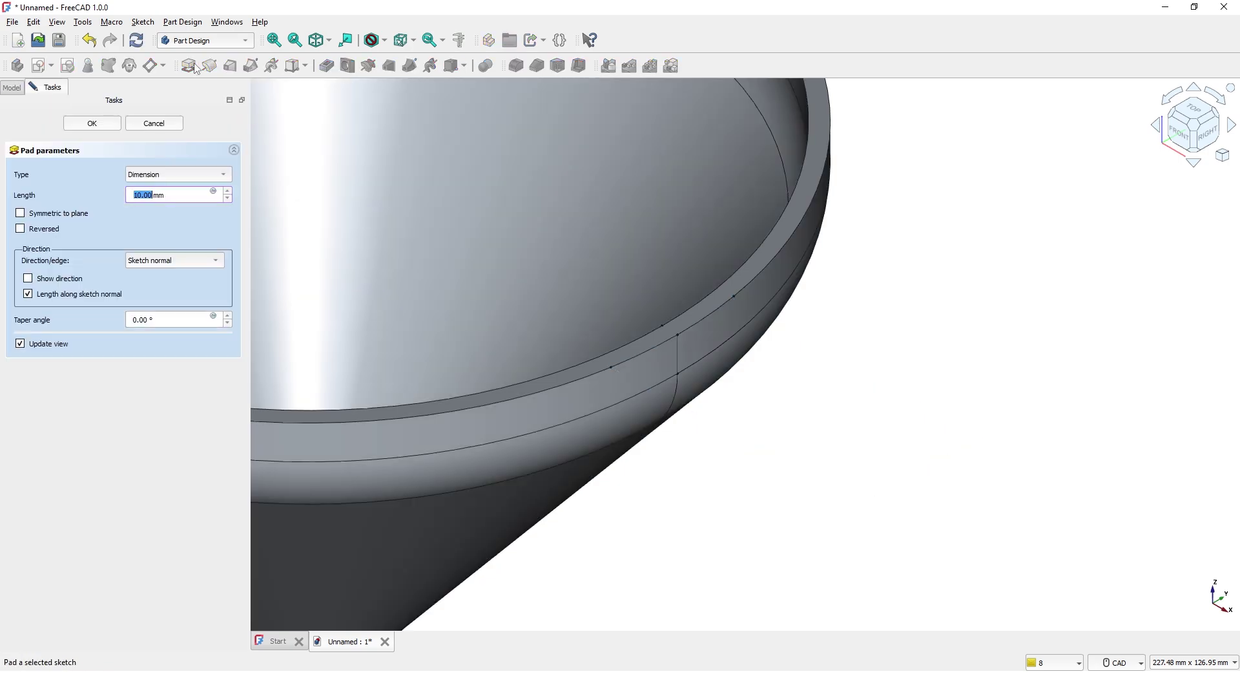
pyautogui.click(20, 228)
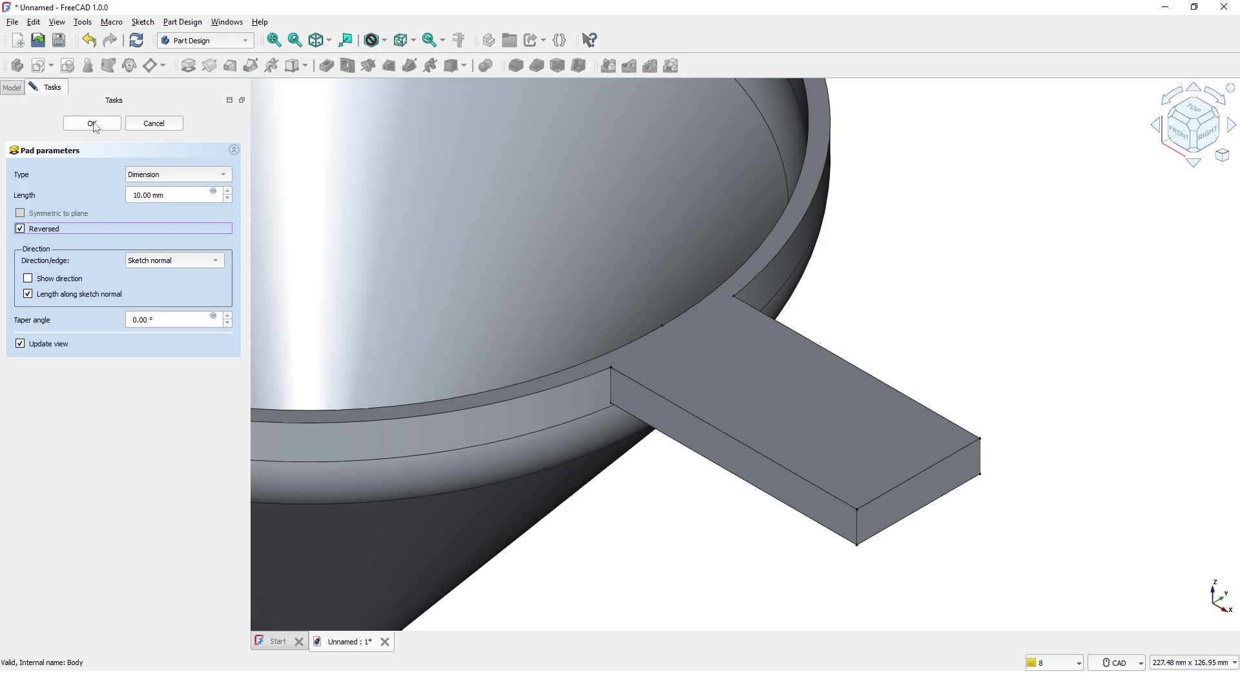
pyautogui.click(94, 125)
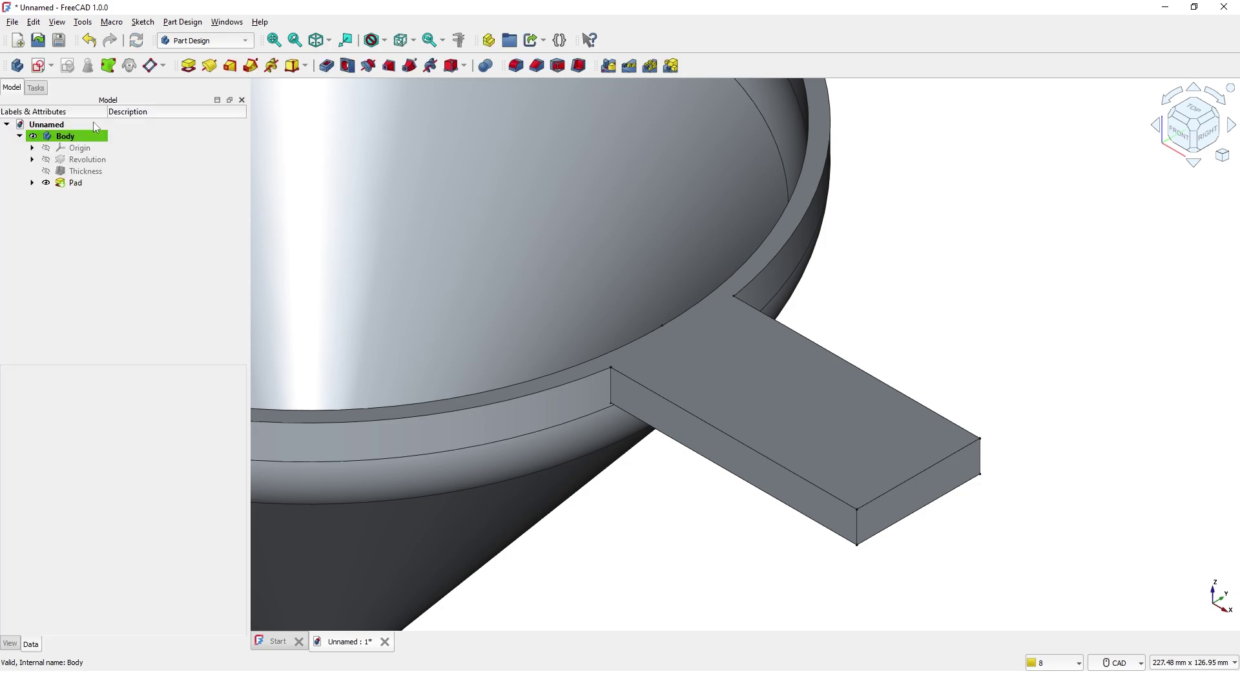
# - Create a new sketch on the handle arm's outer end face
pyautogui.scroll(-4, 701, 554)
pyautogui.scroll(-6, 701, 554)
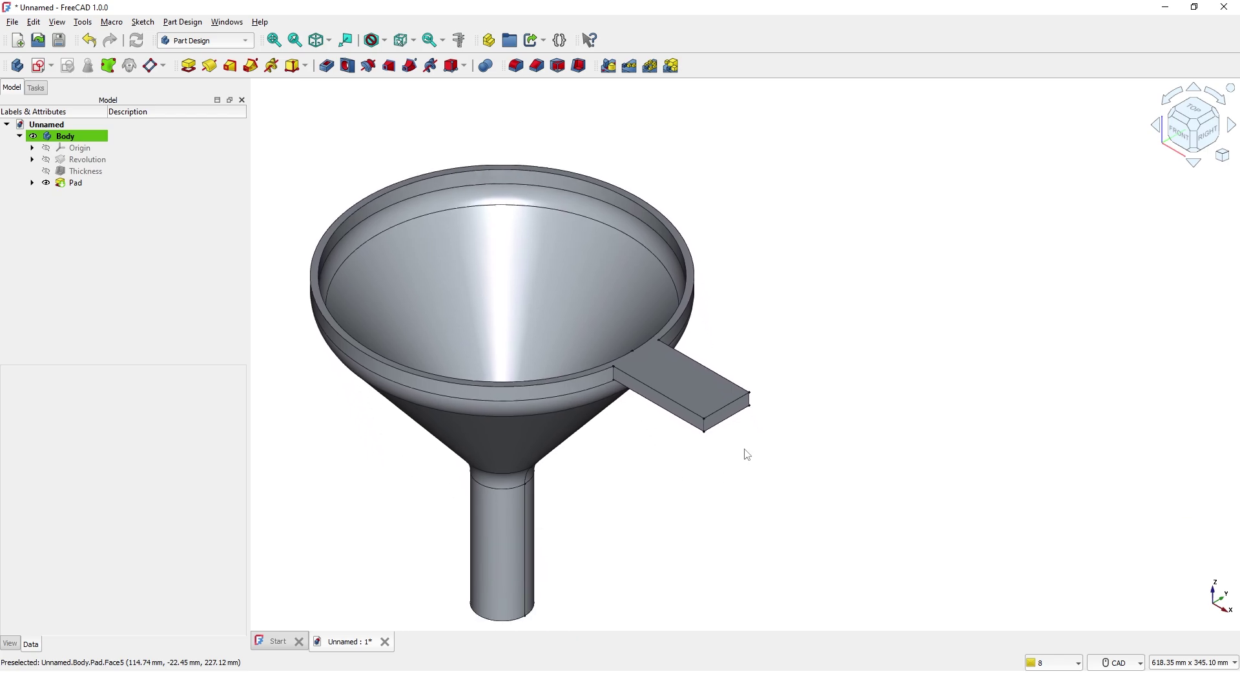
pyautogui.scroll(4, 747, 454)
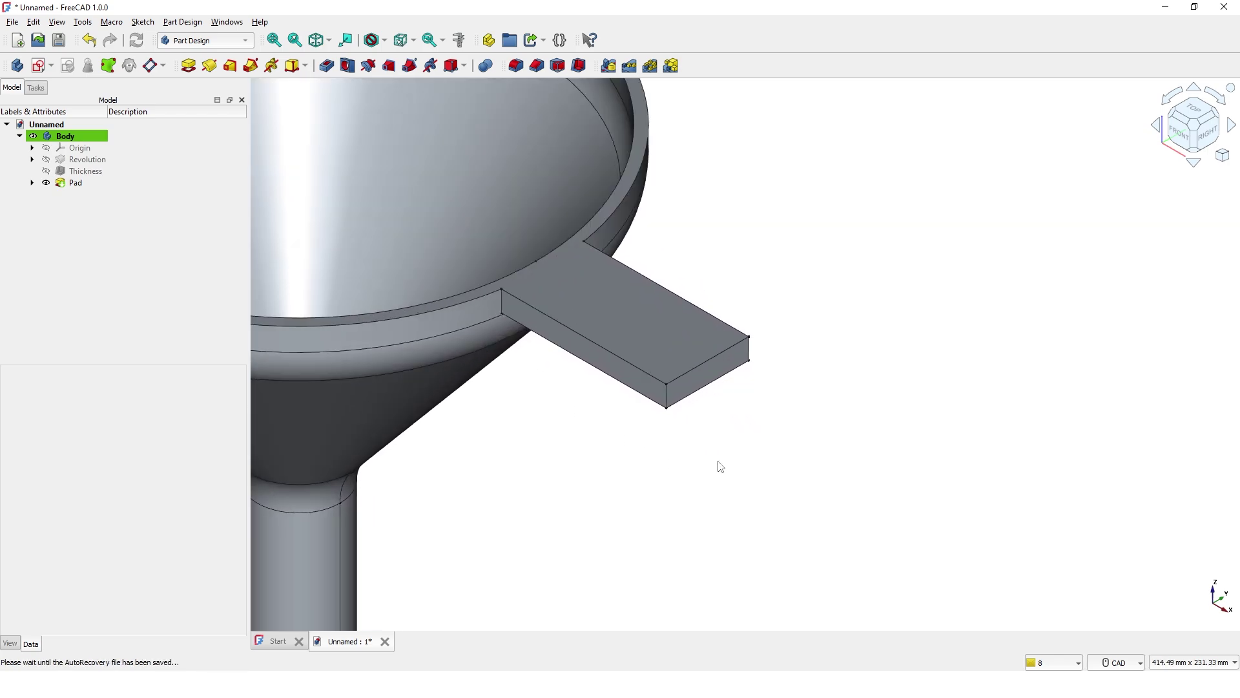
pyautogui.click(687, 396)
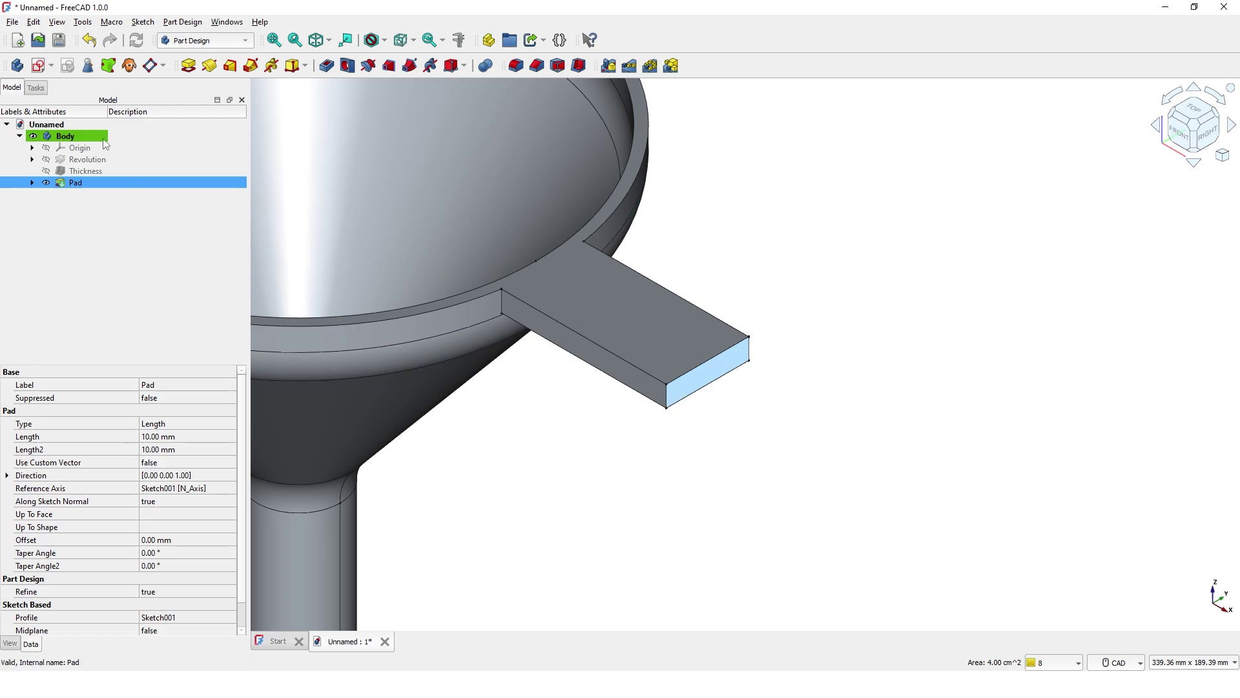
pyautogui.click(46, 68)
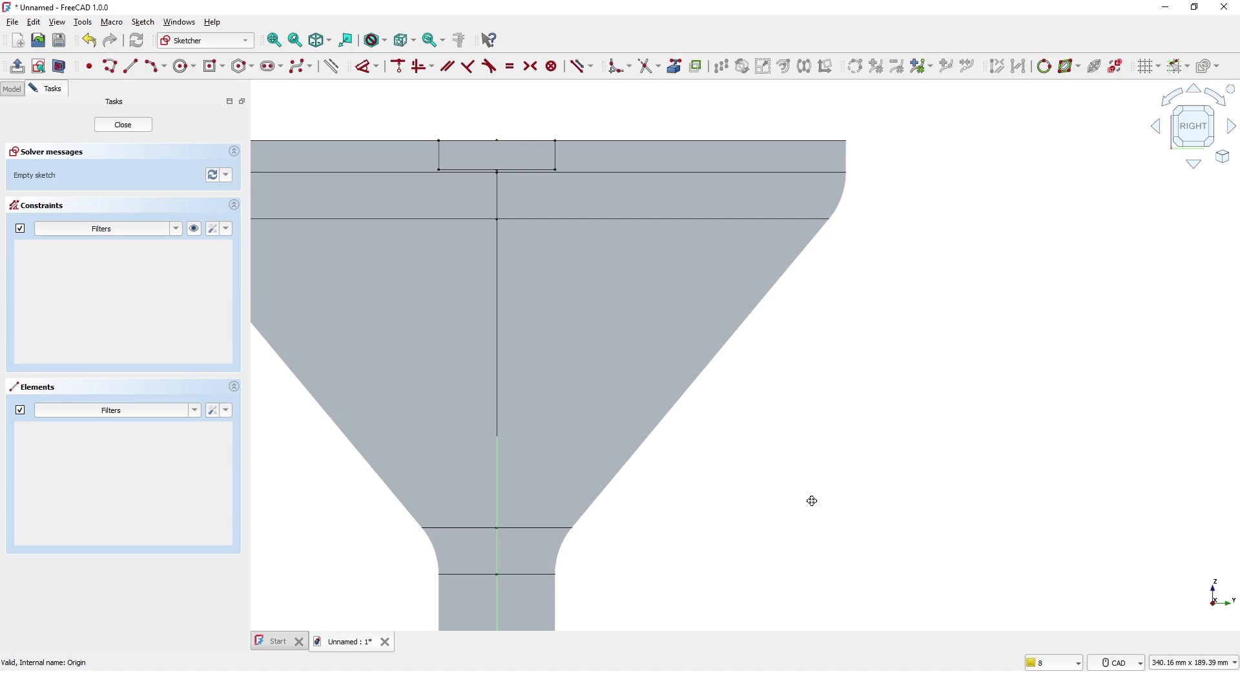
# - Bring the arm's top end edge into the sketch as external geometry
pyautogui.scroll(-2, 509, 166)
pyautogui.scroll(4, 507, 186)
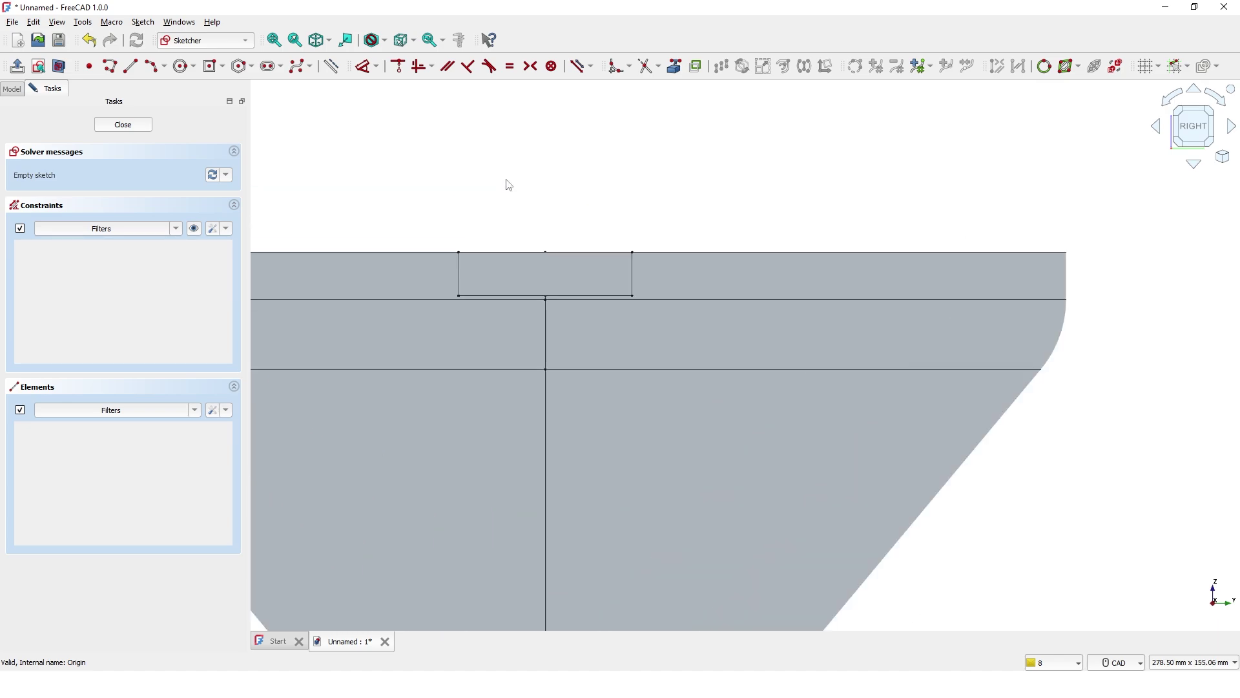
pyautogui.moveTo(507, 203); pyautogui.dragTo(555, 192, button='middle')
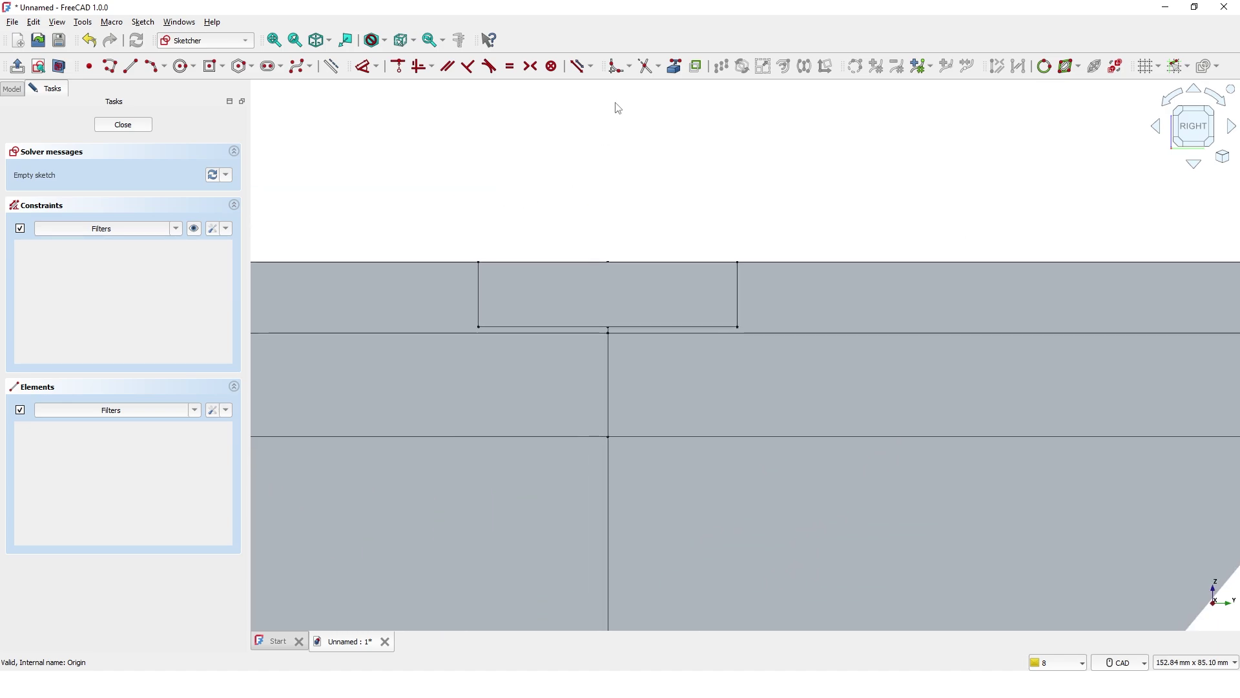
pyautogui.click(674, 66)
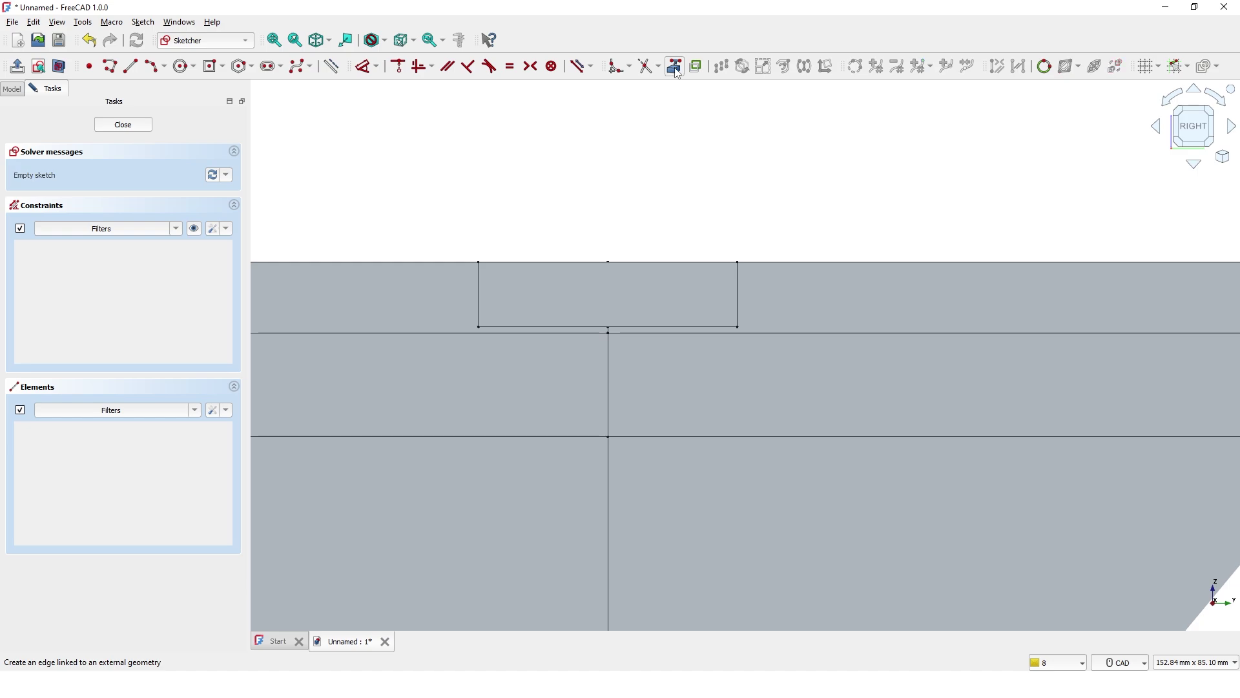
pyautogui.click(662, 258)
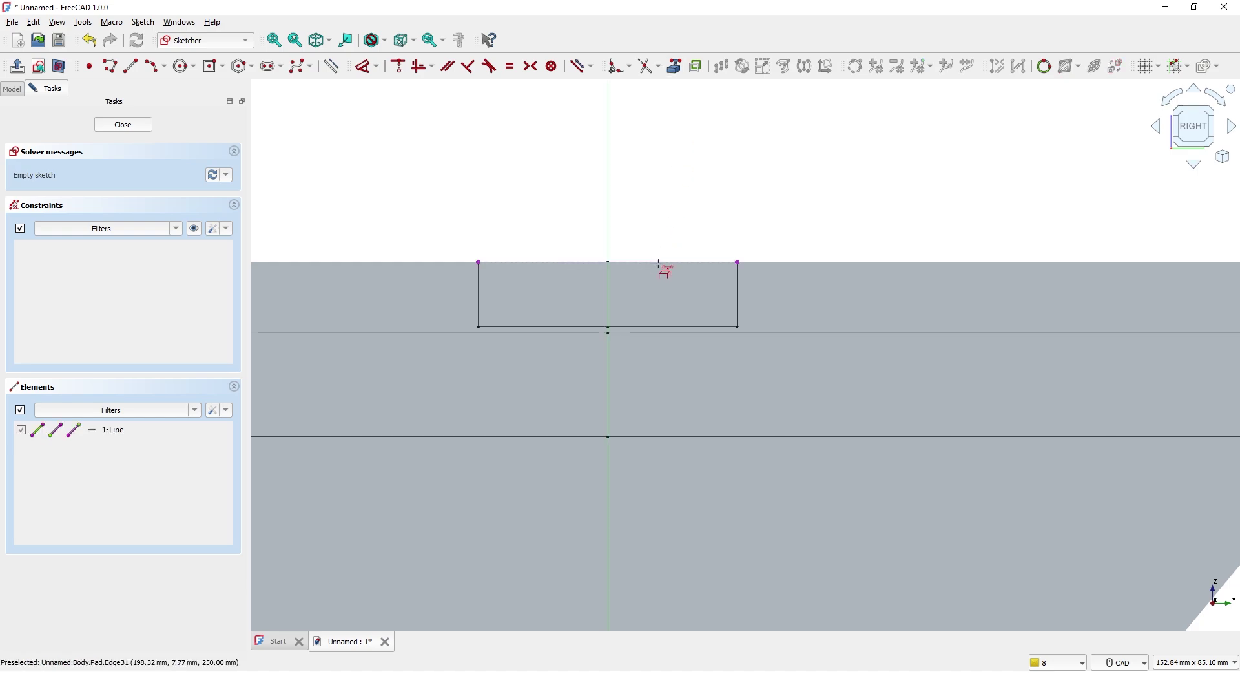
pyautogui.rightClick(695, 236)
pyautogui.moveTo(692, 226); pyautogui.dragTo(664, 212, button='middle')
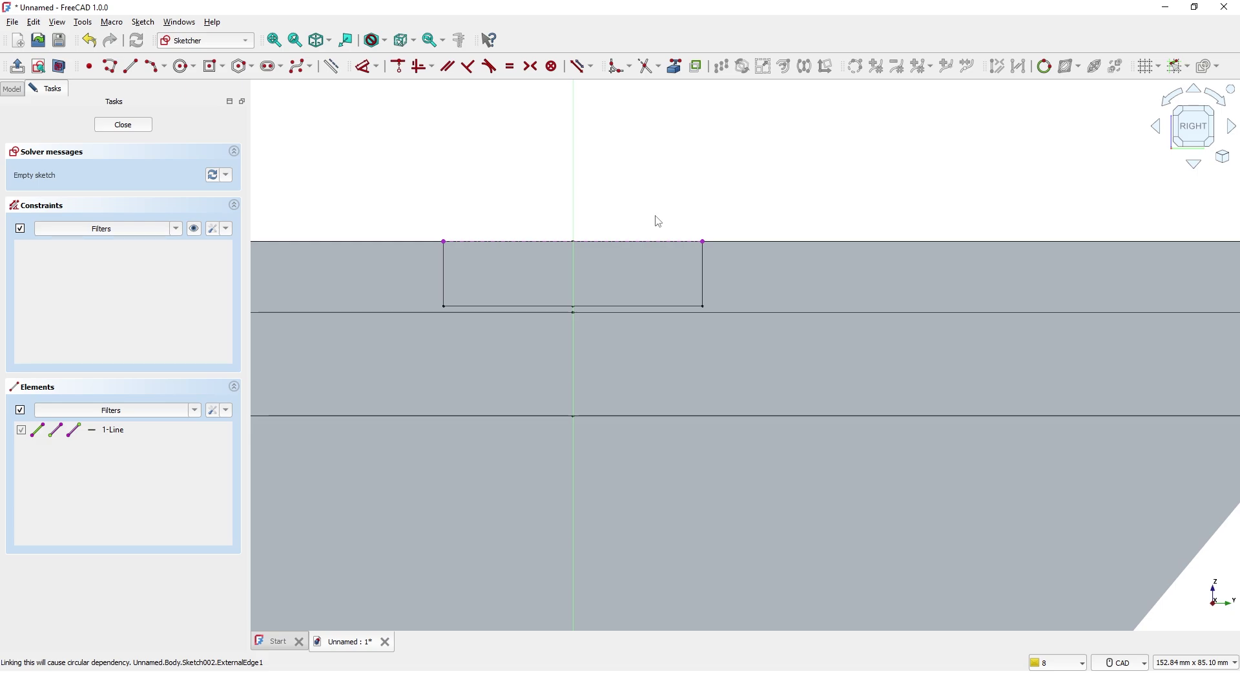
# - Draw a 40 × 40 mm corner rectangle from the arm's top-left corner
pyautogui.click(212, 66)
pyautogui.click(223, 66)
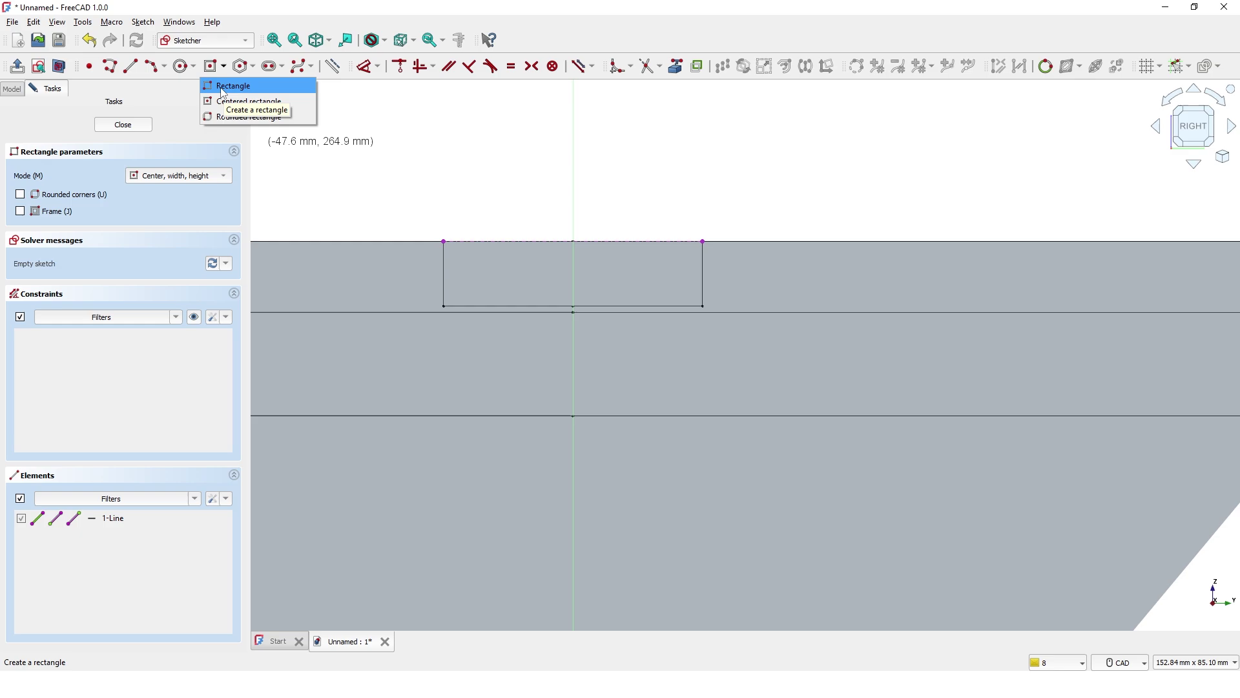
pyautogui.click(226, 87)
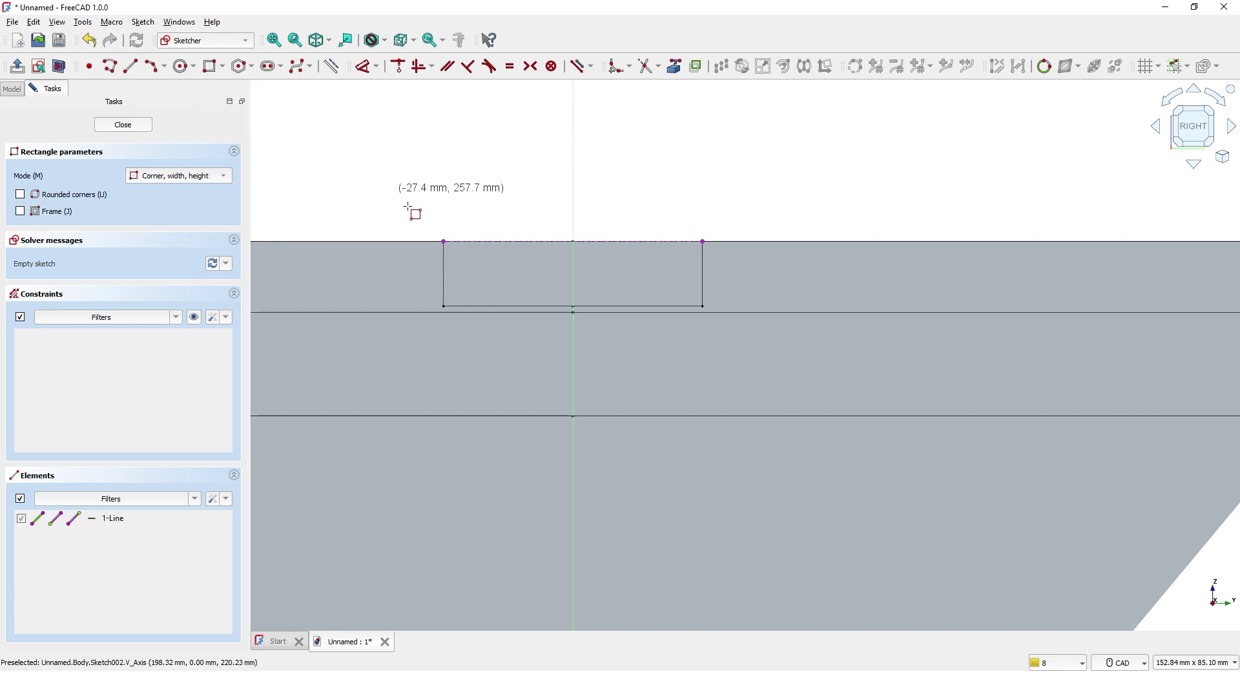
pyautogui.click(443, 241)
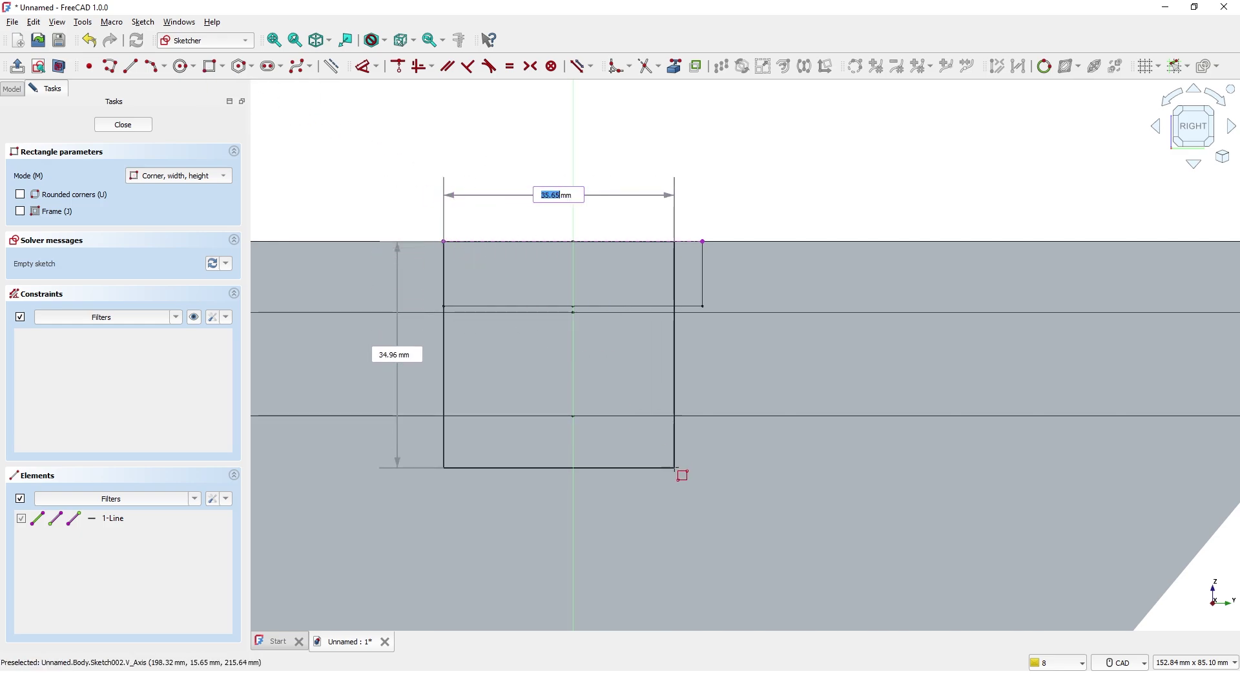
pyautogui.scroll(2, 681, 470)
pyautogui.scroll(-5, 682, 471)
pyautogui.moveTo(666, 457); pyautogui.dragTo(646, 418, button='middle')
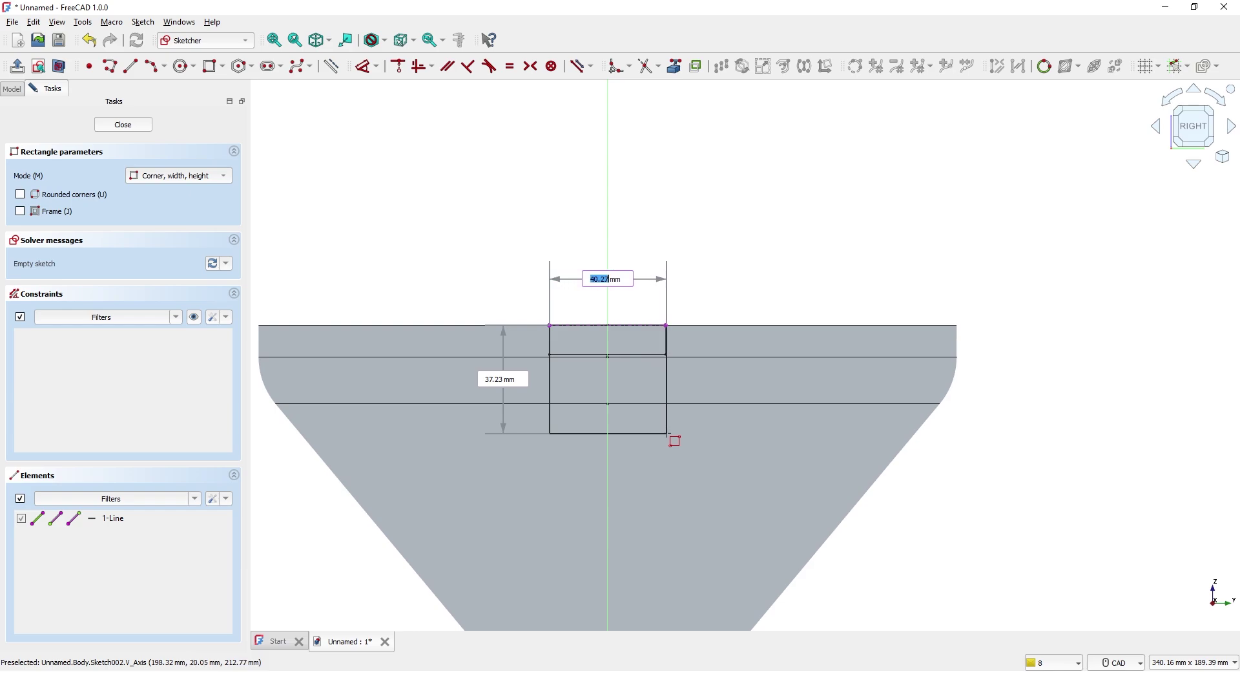
pyautogui.write('40')
pyautogui.press('Tab')
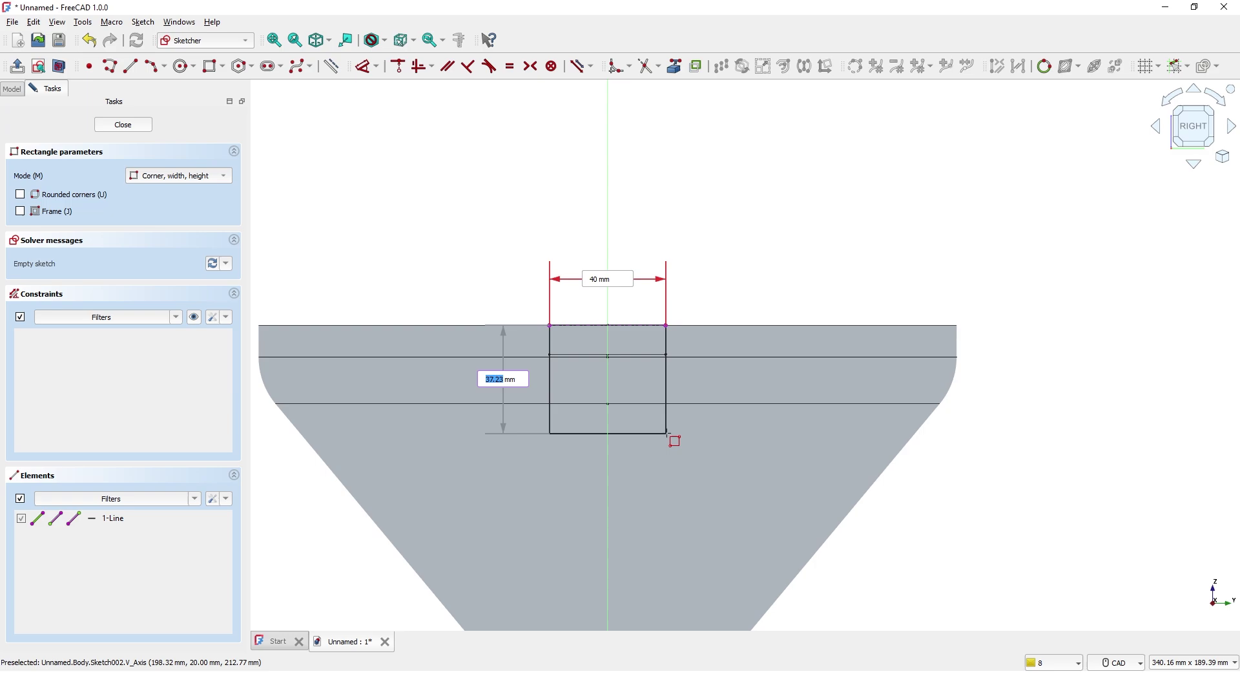
pyautogui.write('40')
pyautogui.press('Return')
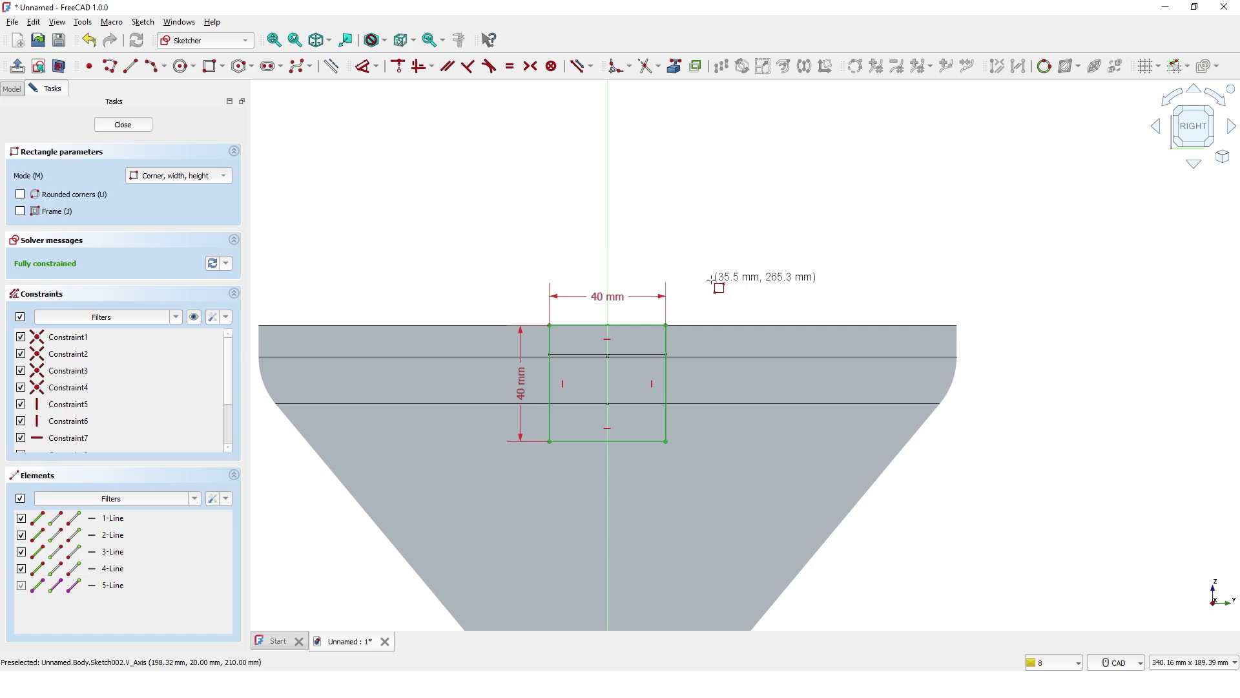
pyautogui.press('Escape')
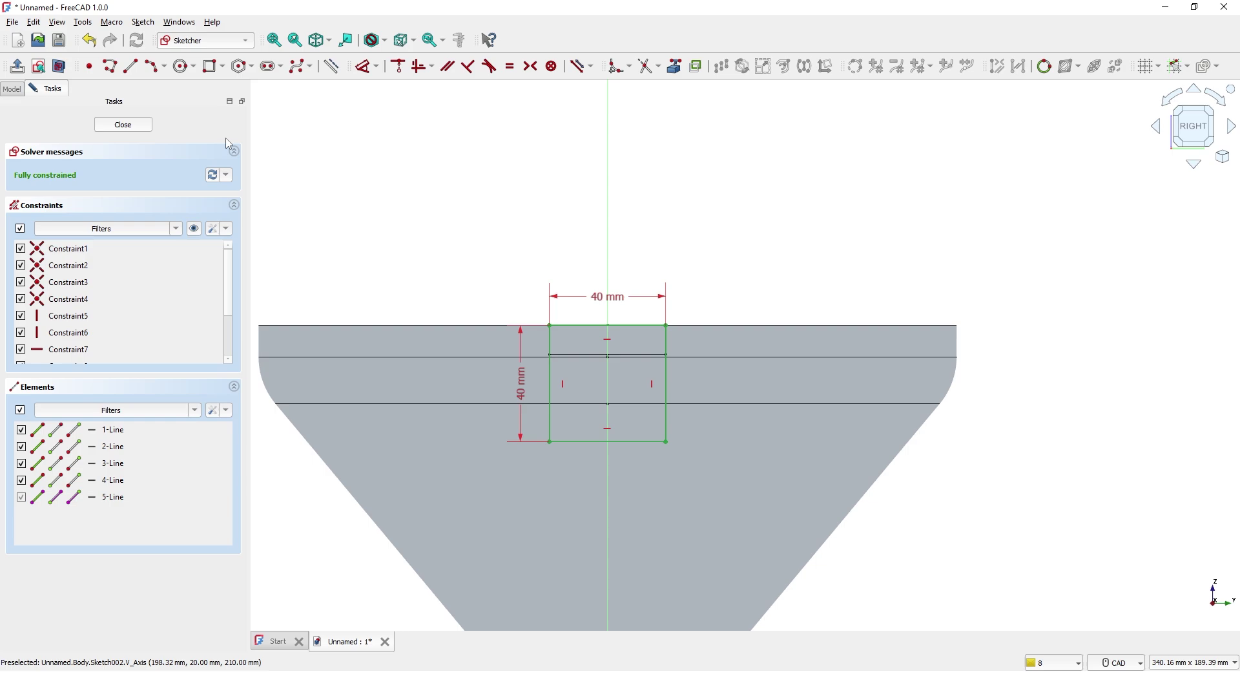
# - Close the sketch and pad the square 10 mm into a hanging tab
pyautogui.click(133, 128)
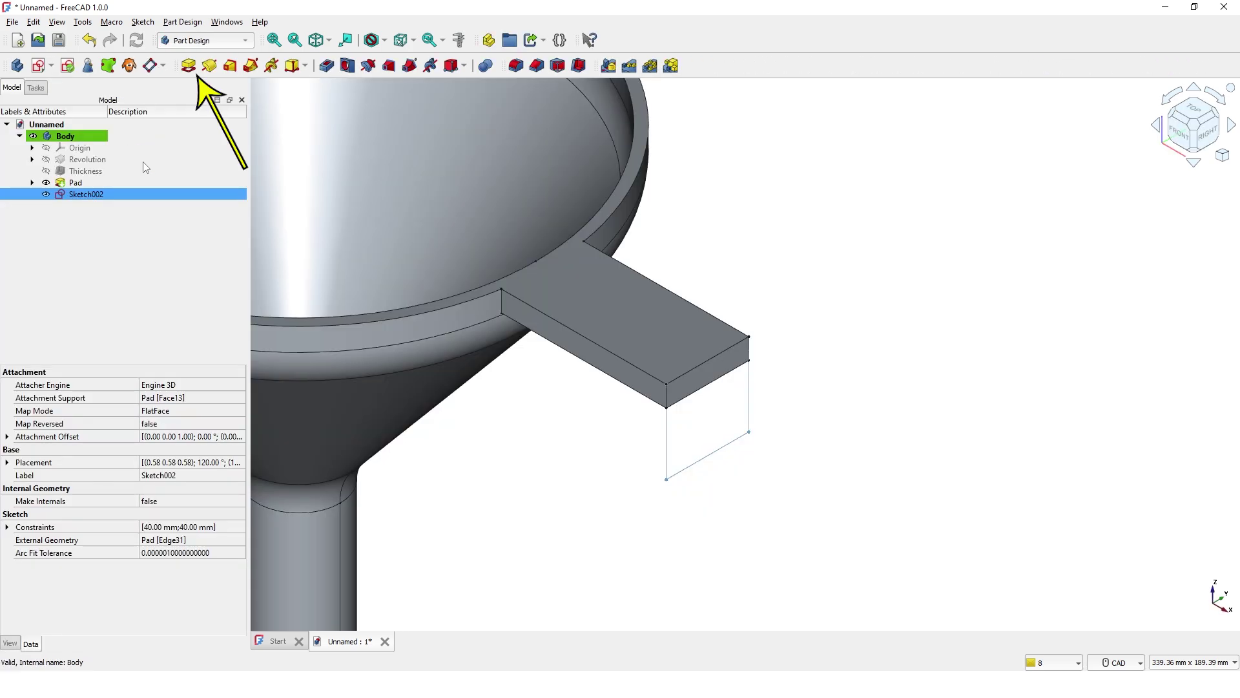
pyautogui.click(195, 67)
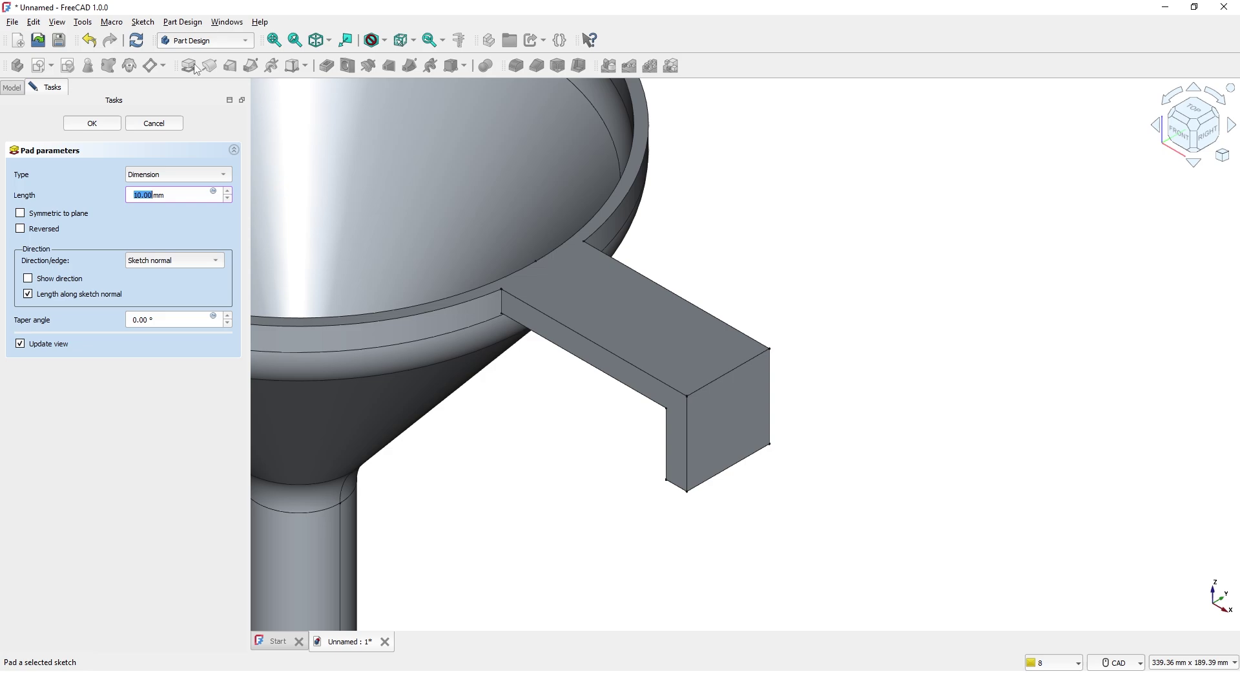
pyautogui.click(102, 130)
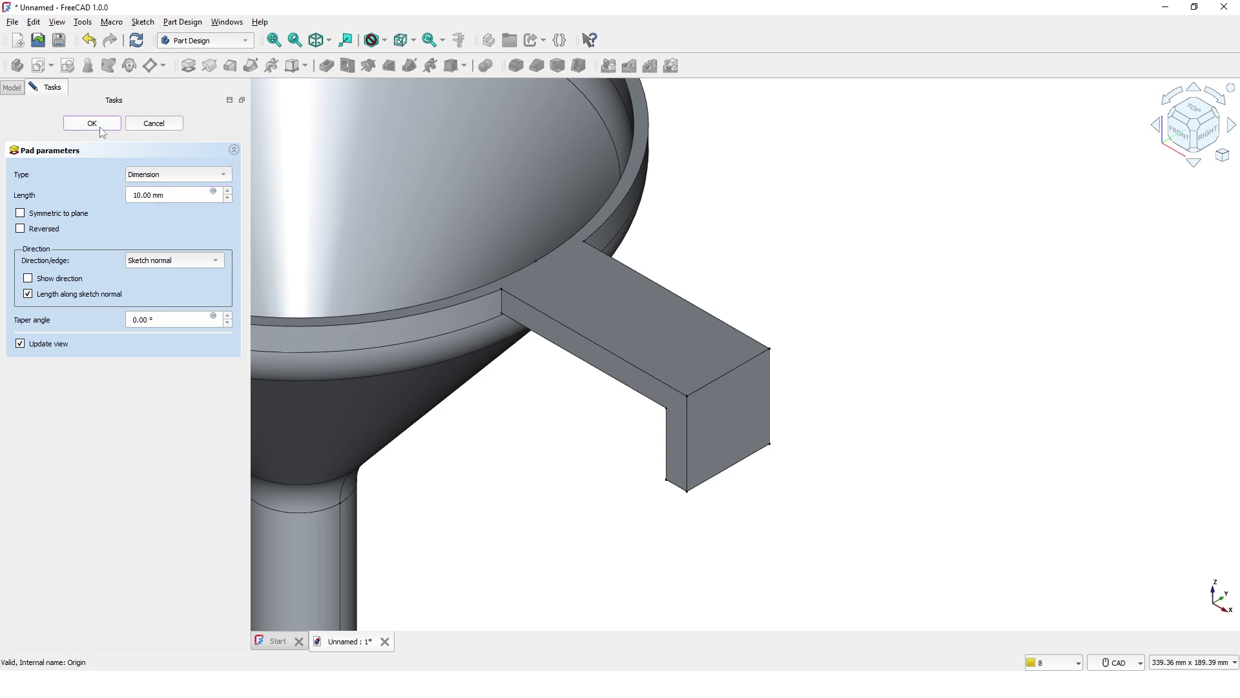
pyautogui.moveTo(777, 263); pyautogui.dragTo(844, 288, button='middle')
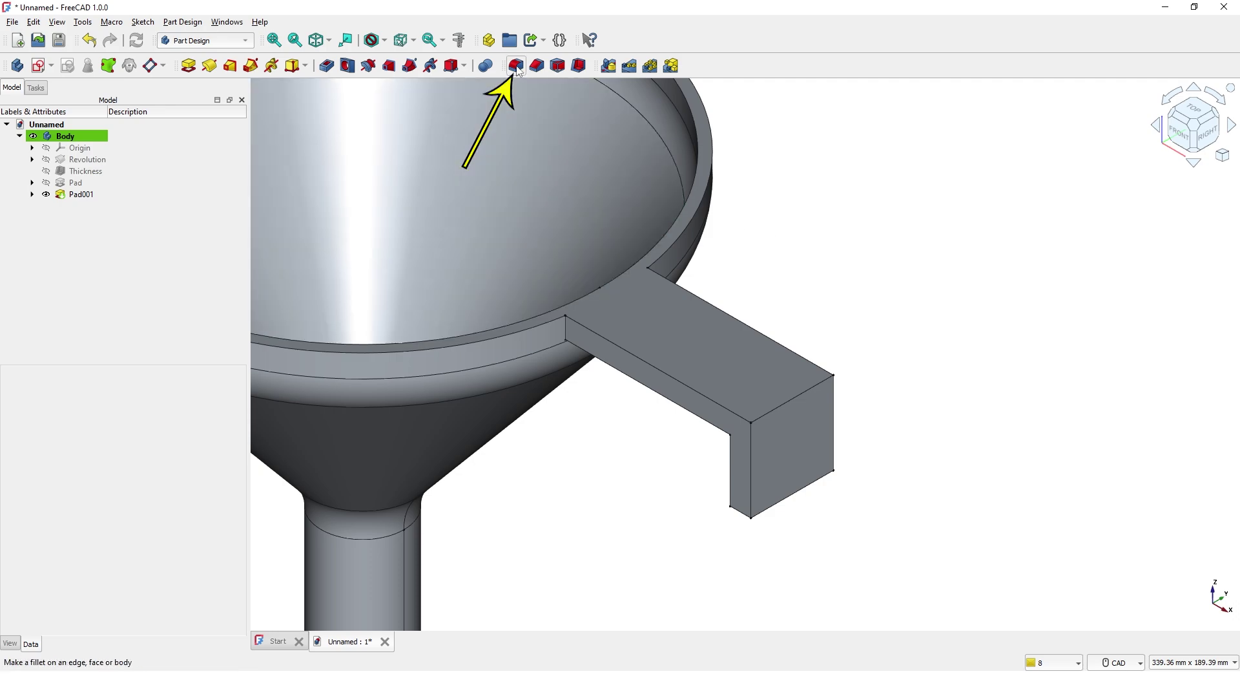
# - Fillet both edges where the handle arm meets the rim with a 20 mm radius
pyautogui.click(517, 66)
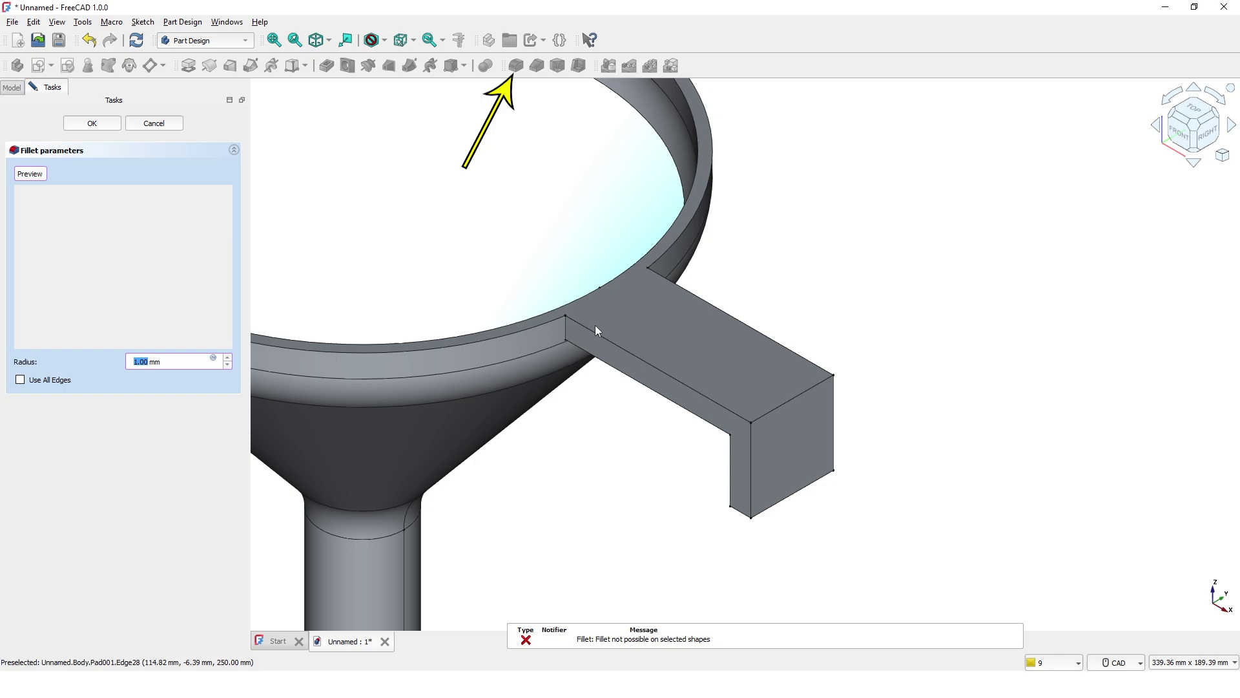
pyautogui.click(564, 334)
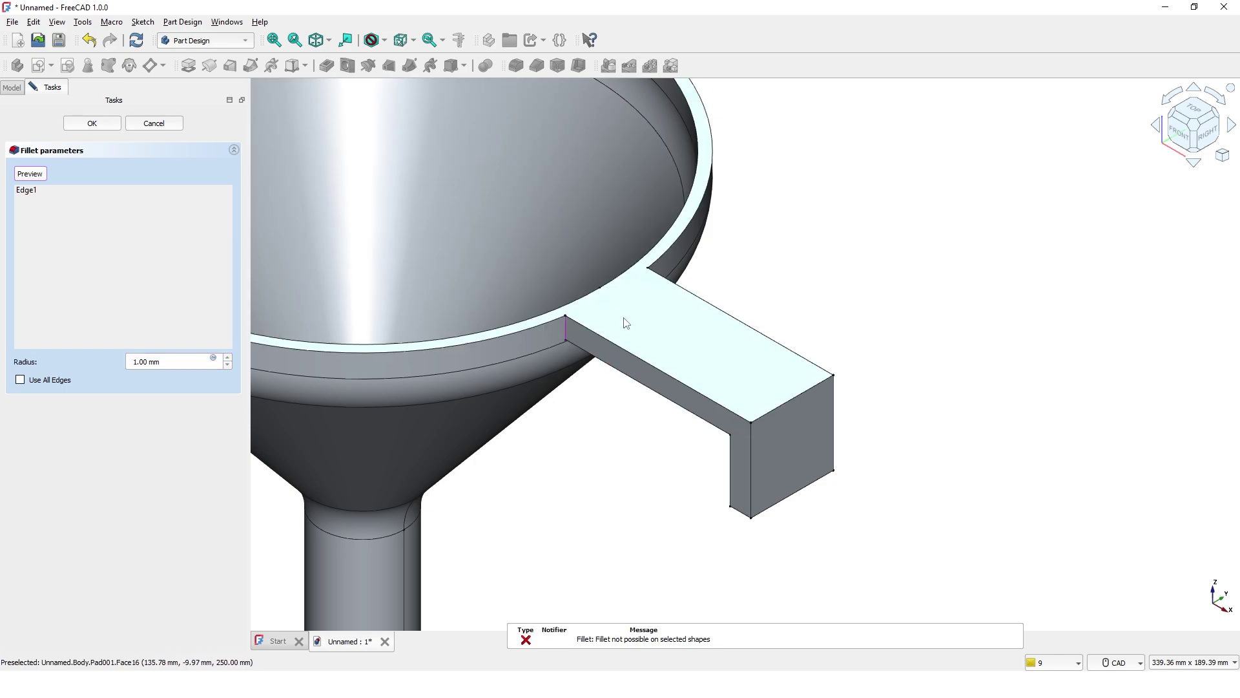
pyautogui.moveTo(615, 302); pyautogui.dragTo(376, 294, button='middle')
pyautogui.click(673, 319)
pyautogui.click(133, 364)
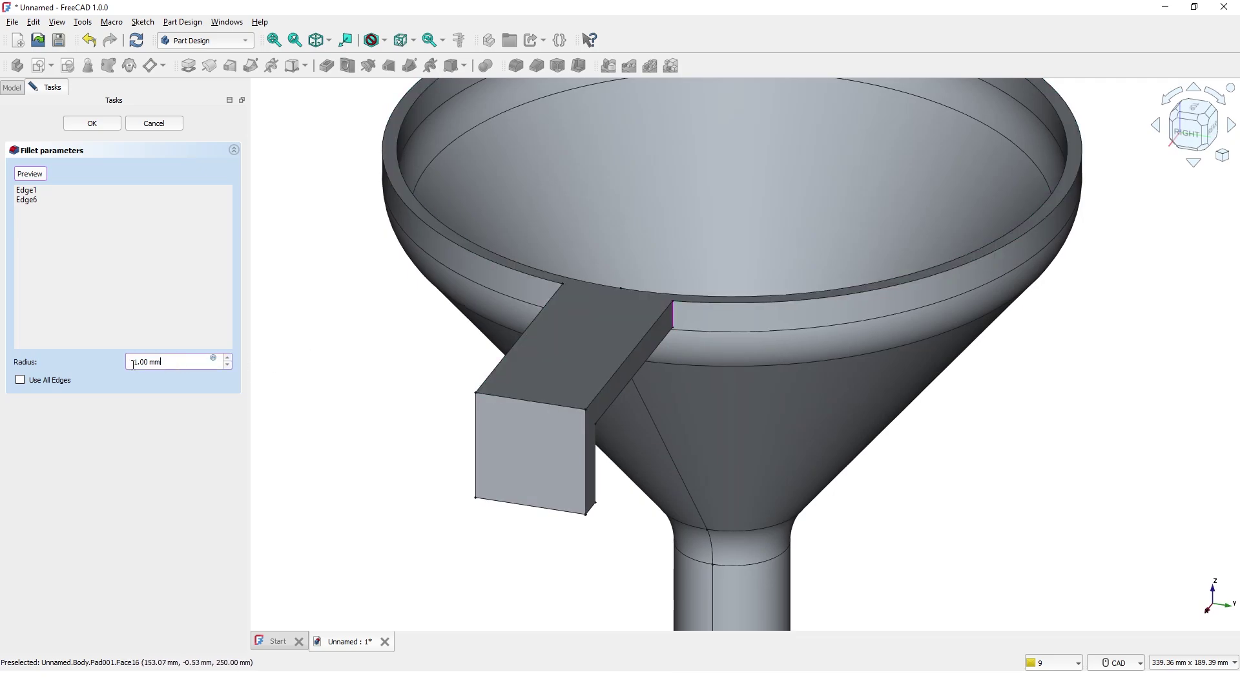
pyautogui.tripleClick(132, 363)
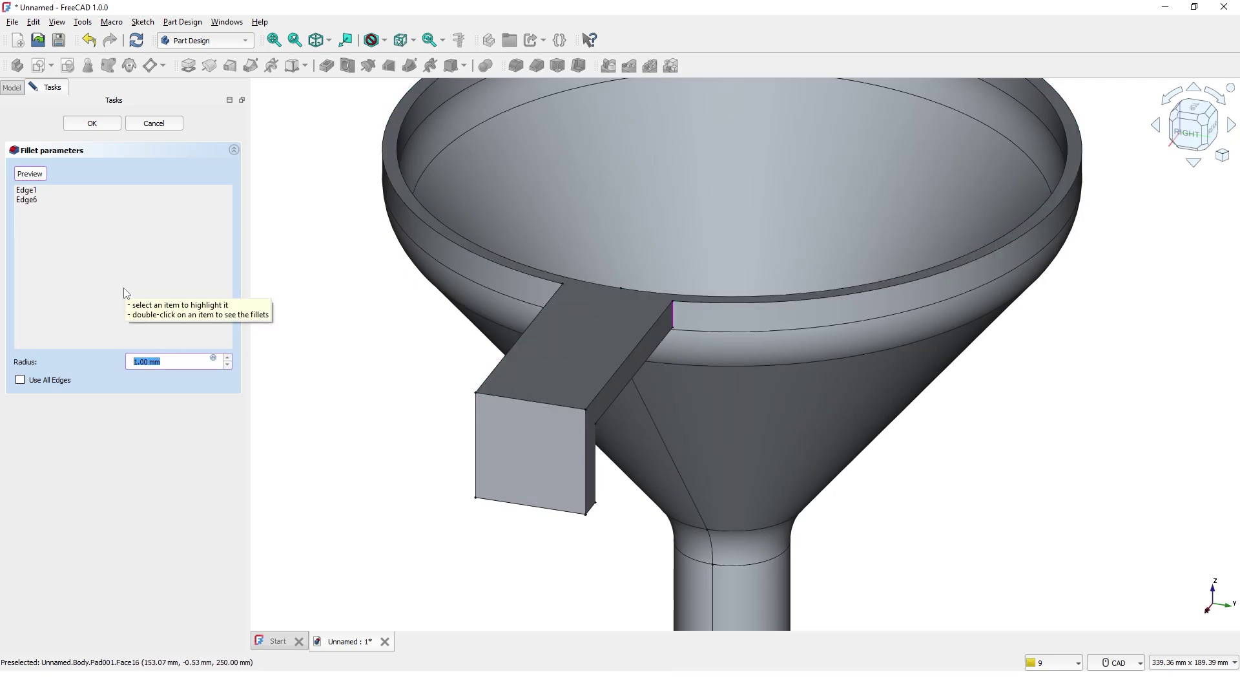
pyautogui.write('20')
pyautogui.press('Return')
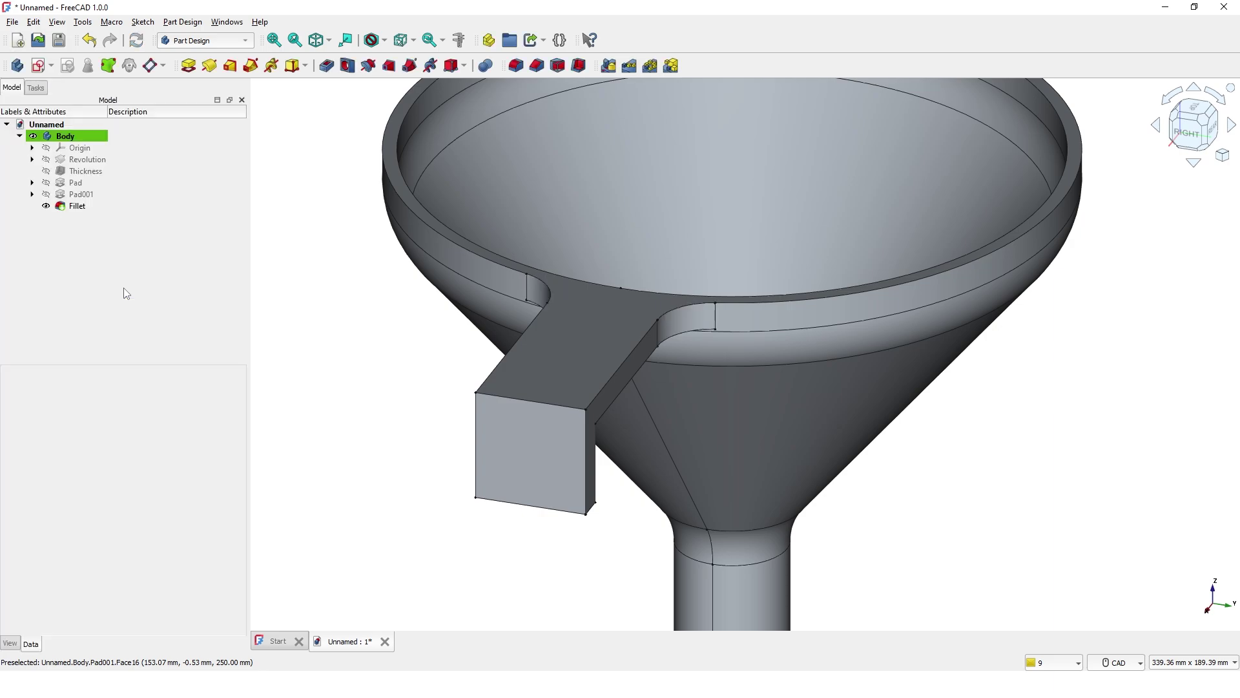
# - Orbit and zoom the funnel to inspect the filleted handle tab from below
pyautogui.scroll(1, 391, 438)
pyautogui.scroll(-4, 402, 438)
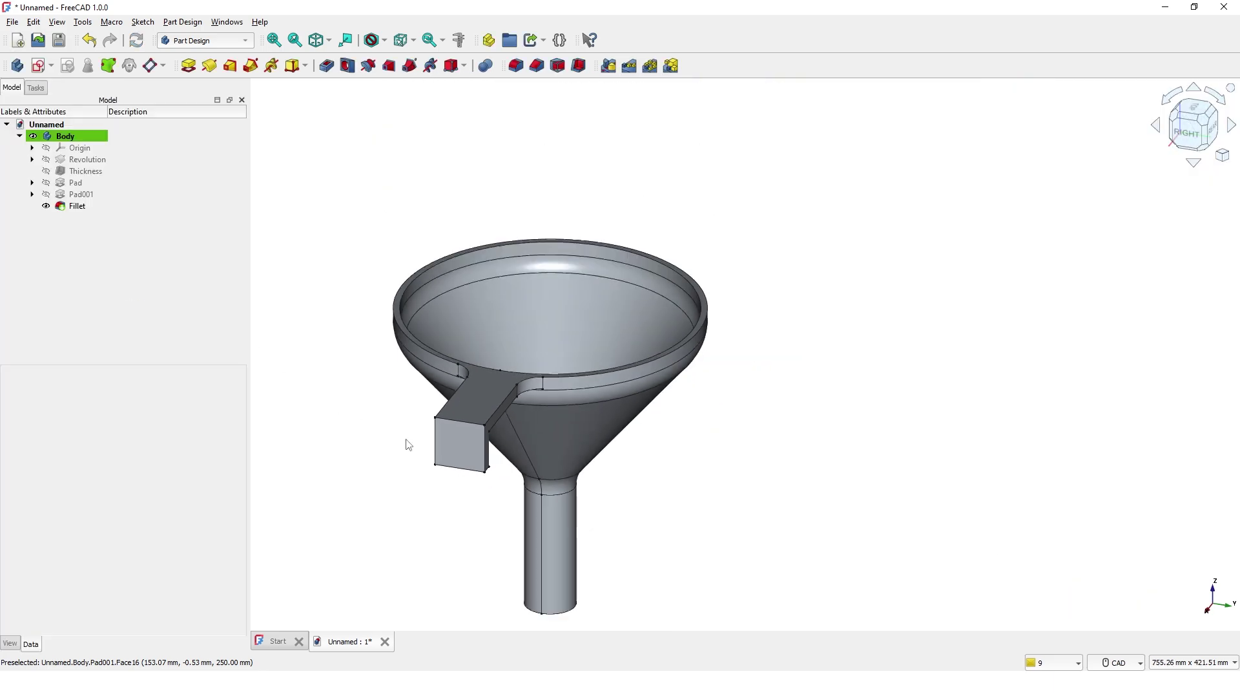
pyautogui.moveTo(409, 444); pyautogui.dragTo(418, 456, button='middle')
pyautogui.moveTo(517, 353); pyautogui.dragTo(938, 335, button='middle')
pyautogui.scroll(5, 764, 564)
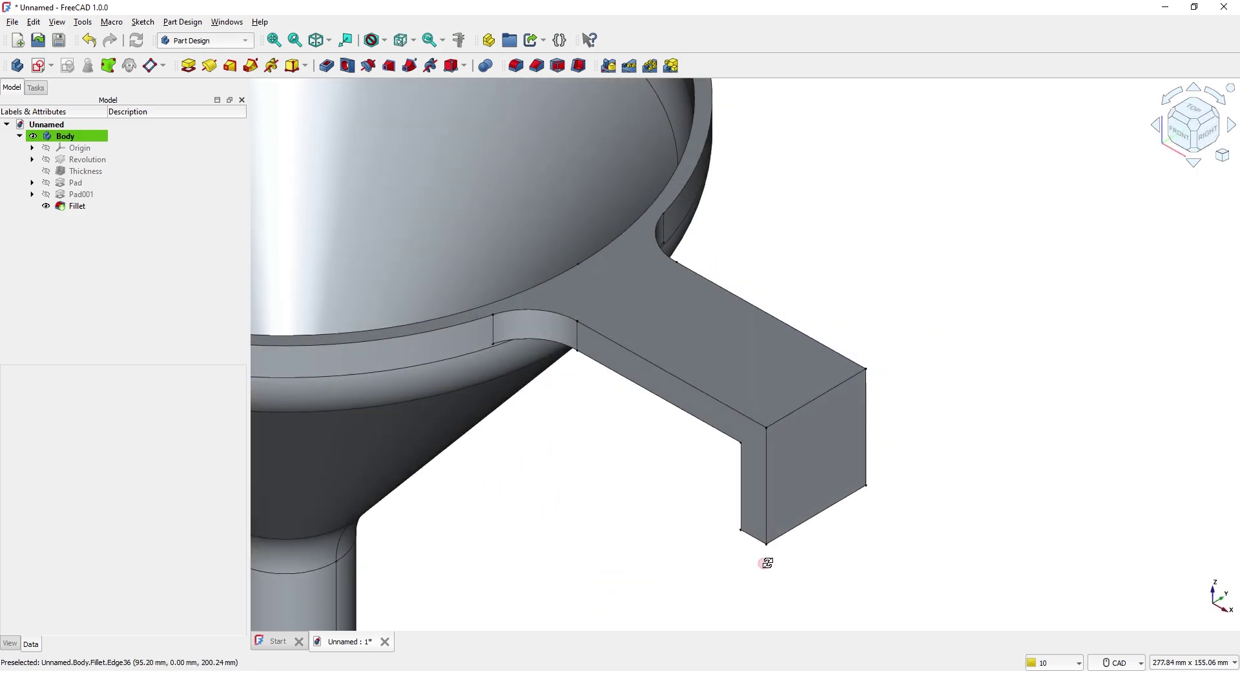
pyautogui.moveTo(767, 562); pyautogui.dragTo(793, 459, button='middle')
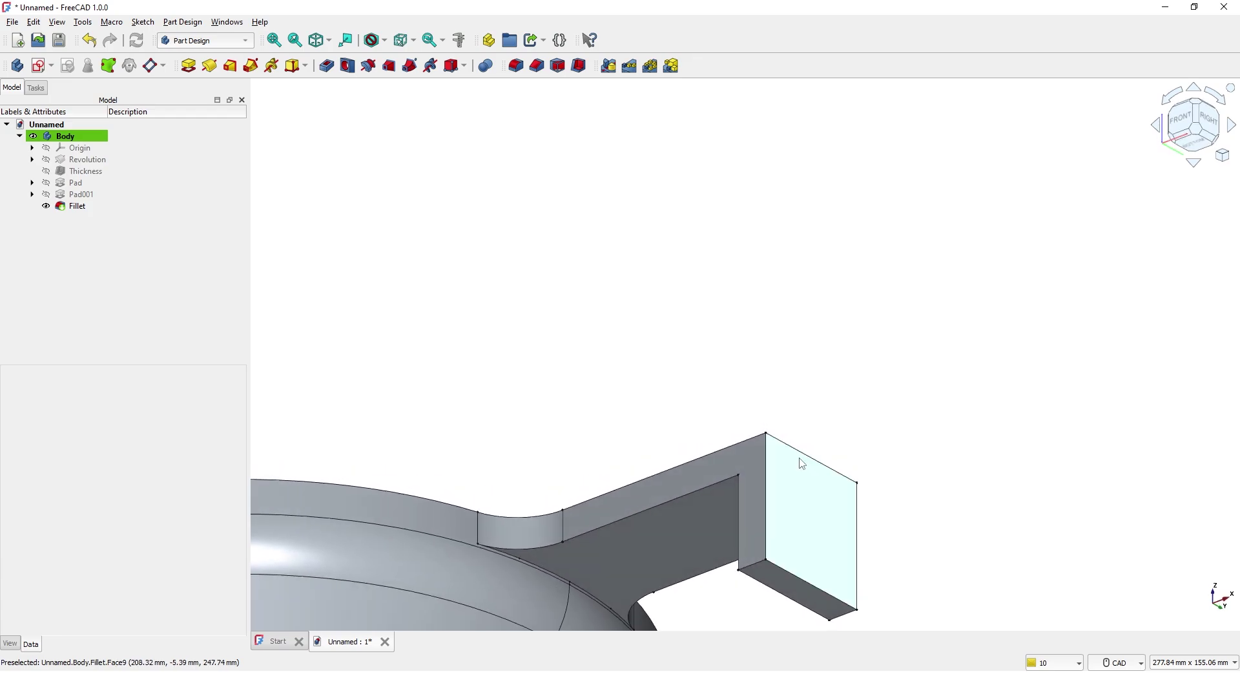
pyautogui.moveTo(888, 485); pyautogui.dragTo(847, 396, button='middle')
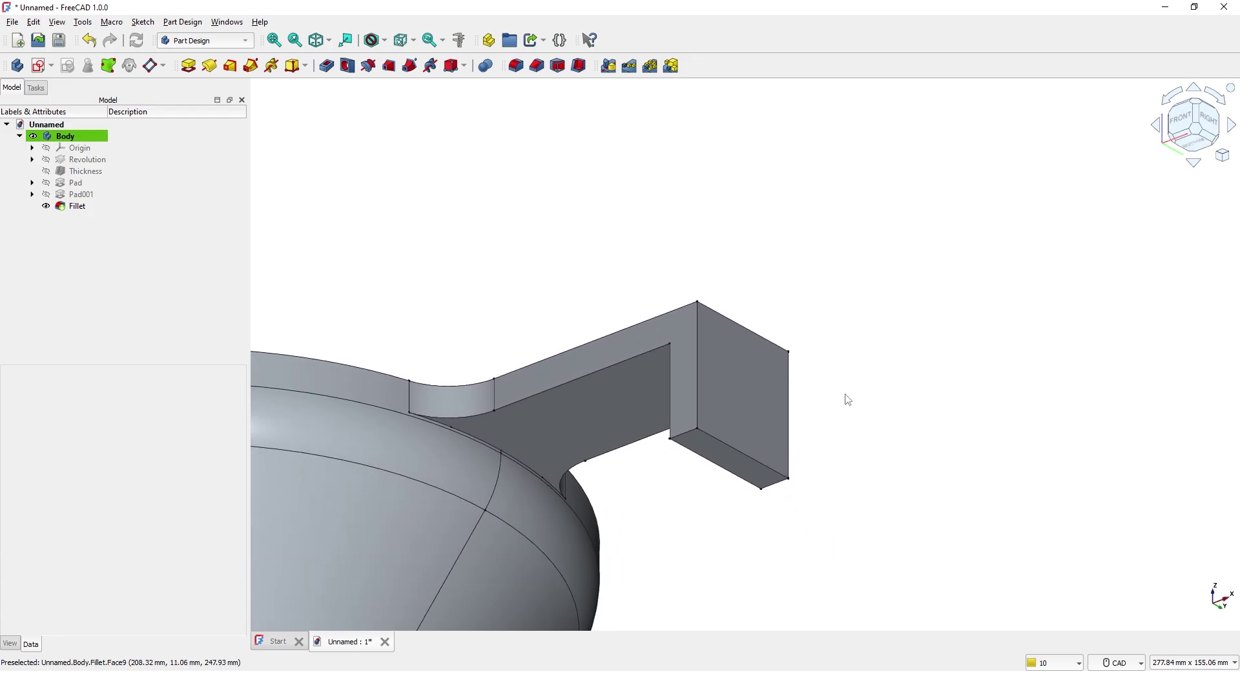
# - Fillet the handle tab's two bend edges, Edge29 and Edge26, with a 5 mm radius as Fillet001
pyautogui.click(781, 494)
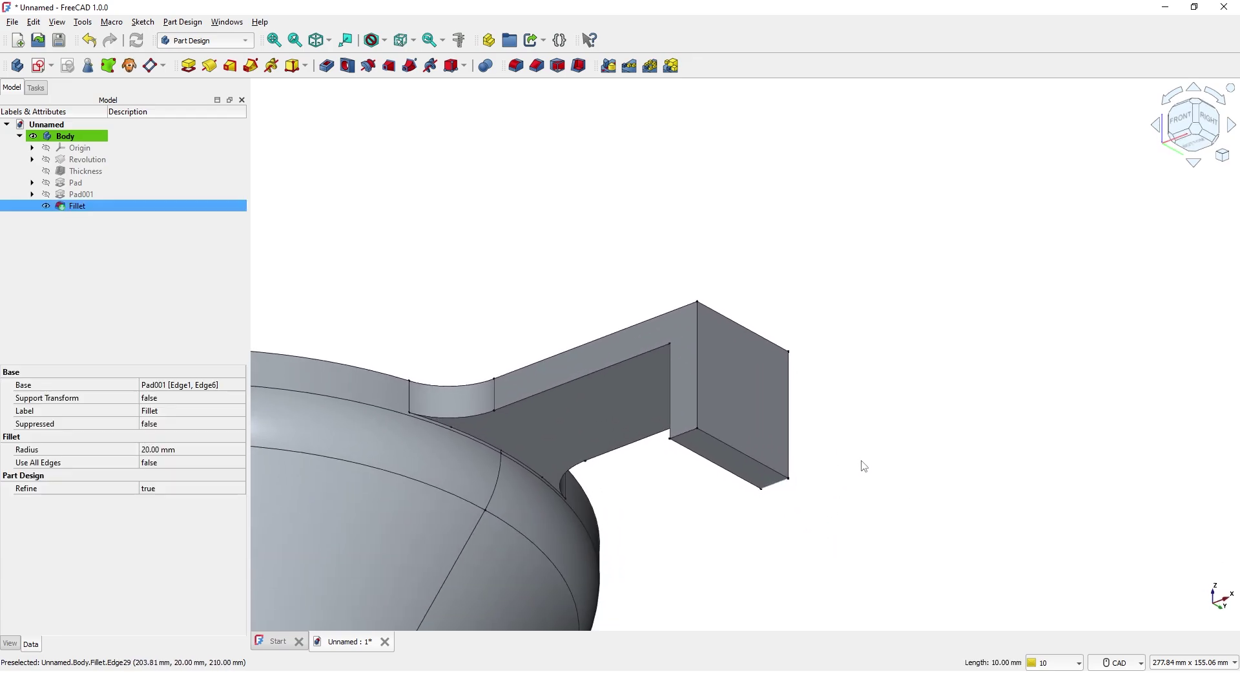
pyautogui.click(516, 66)
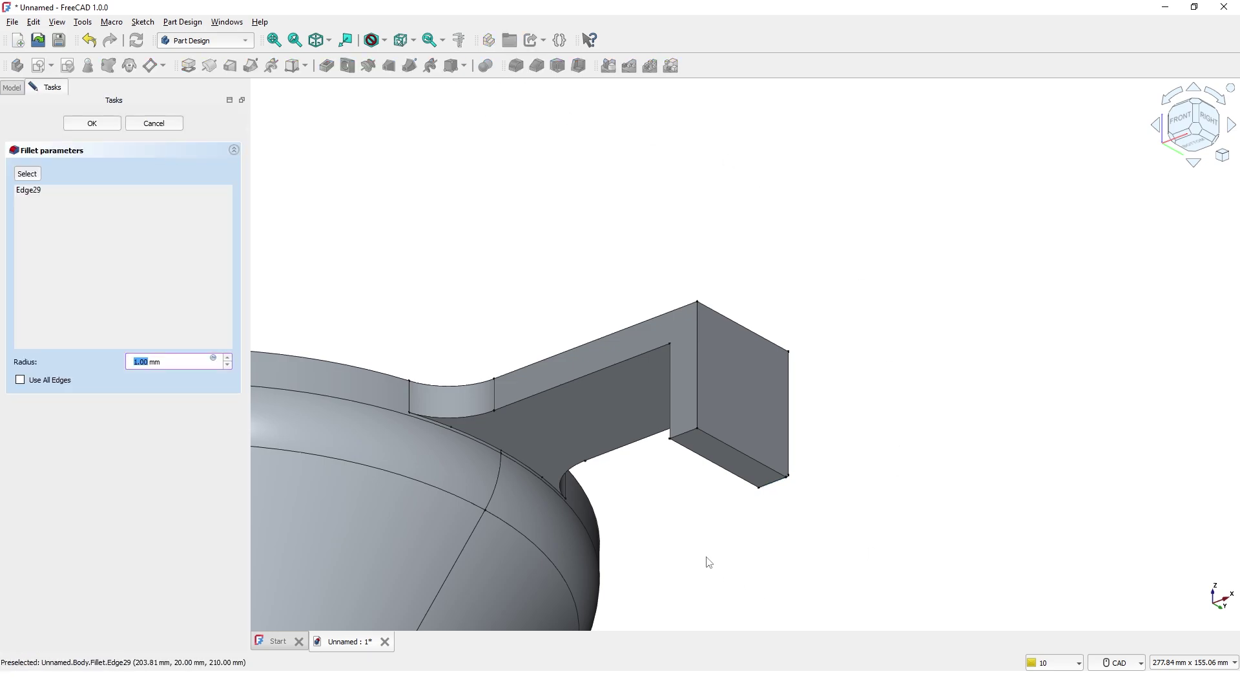
pyautogui.click(29, 174)
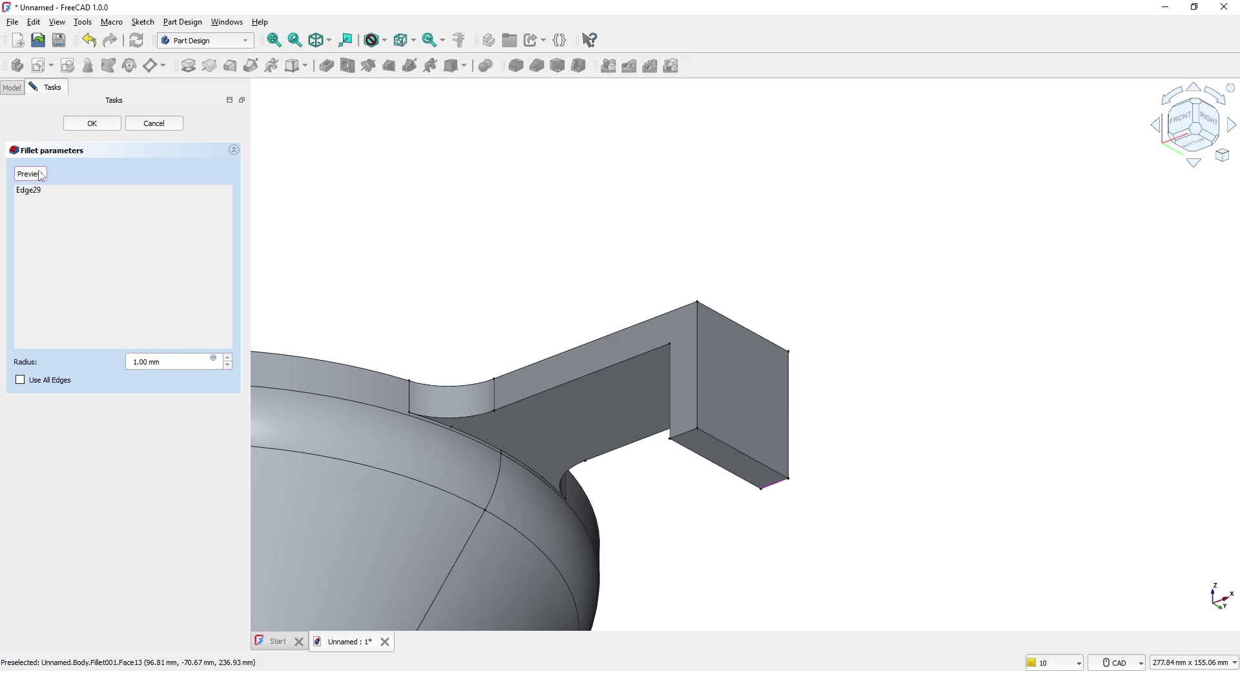
pyautogui.click(686, 442)
pyautogui.moveTo(166, 364); pyautogui.dragTo(91, 359)
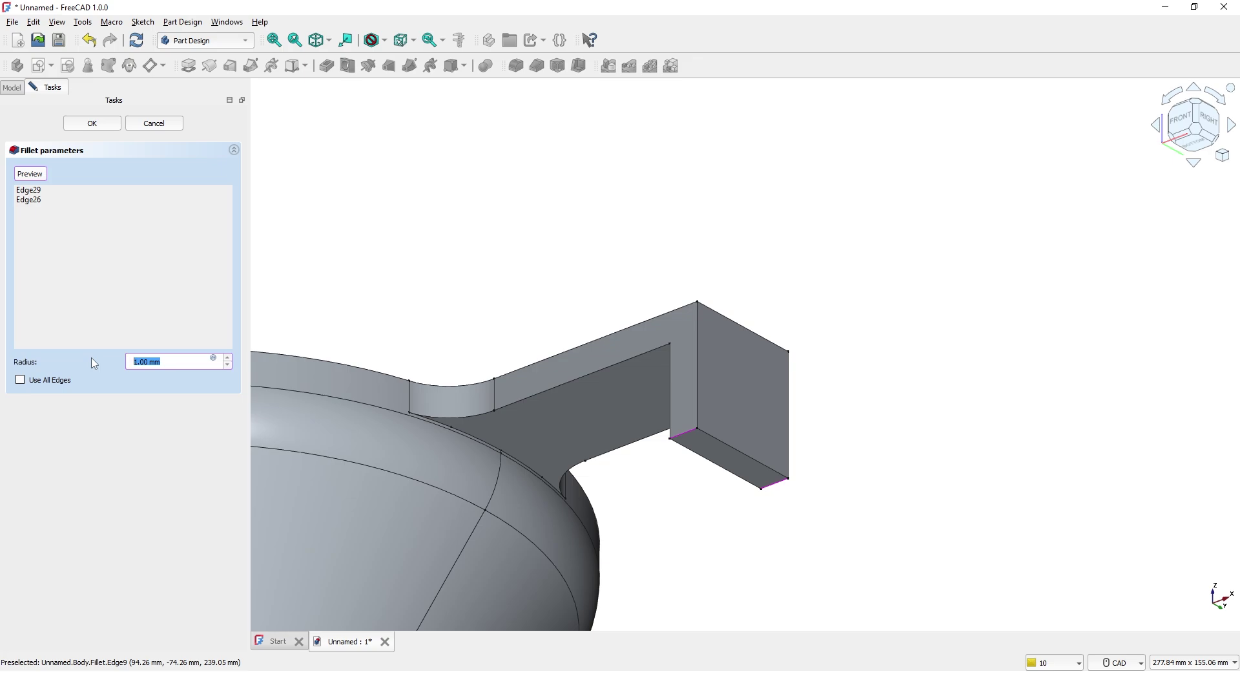
pyautogui.write('5')
pyautogui.press('Return')
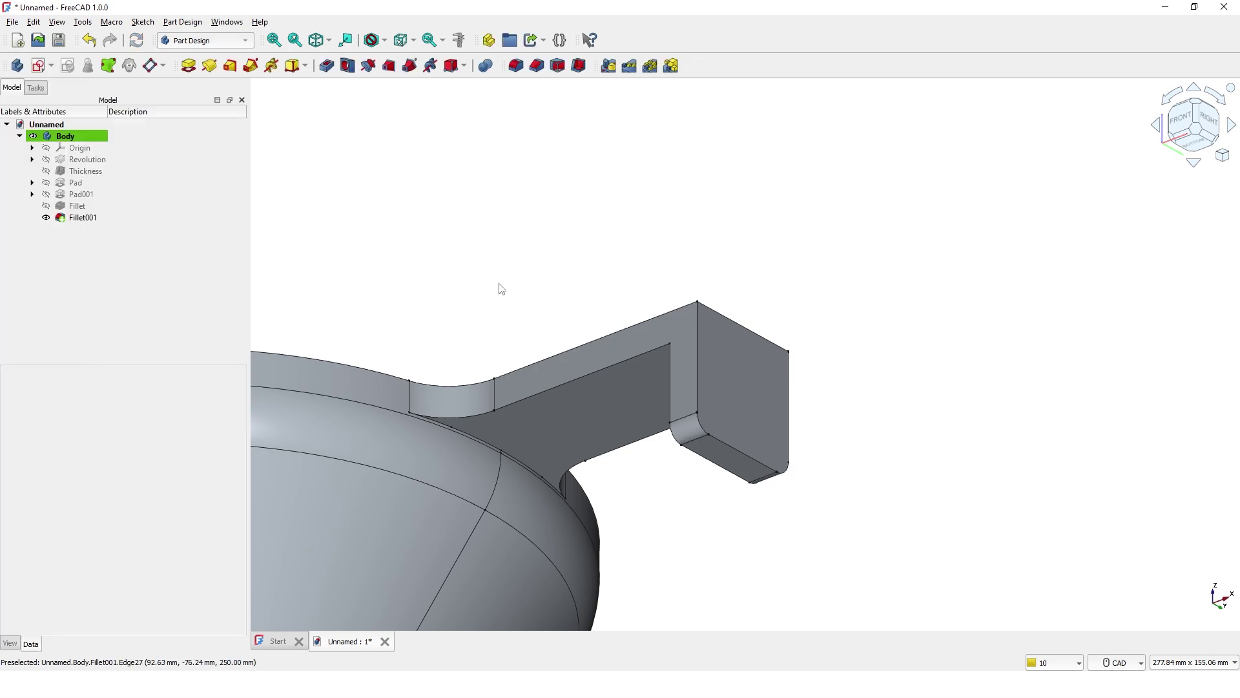
# - Orbit and zoom out to view the whole funnel from an oblique angle, centred in the view
pyautogui.scroll(3, 501, 285)
pyautogui.scroll(-5, 504, 289)
pyautogui.scroll(-3, 517, 278)
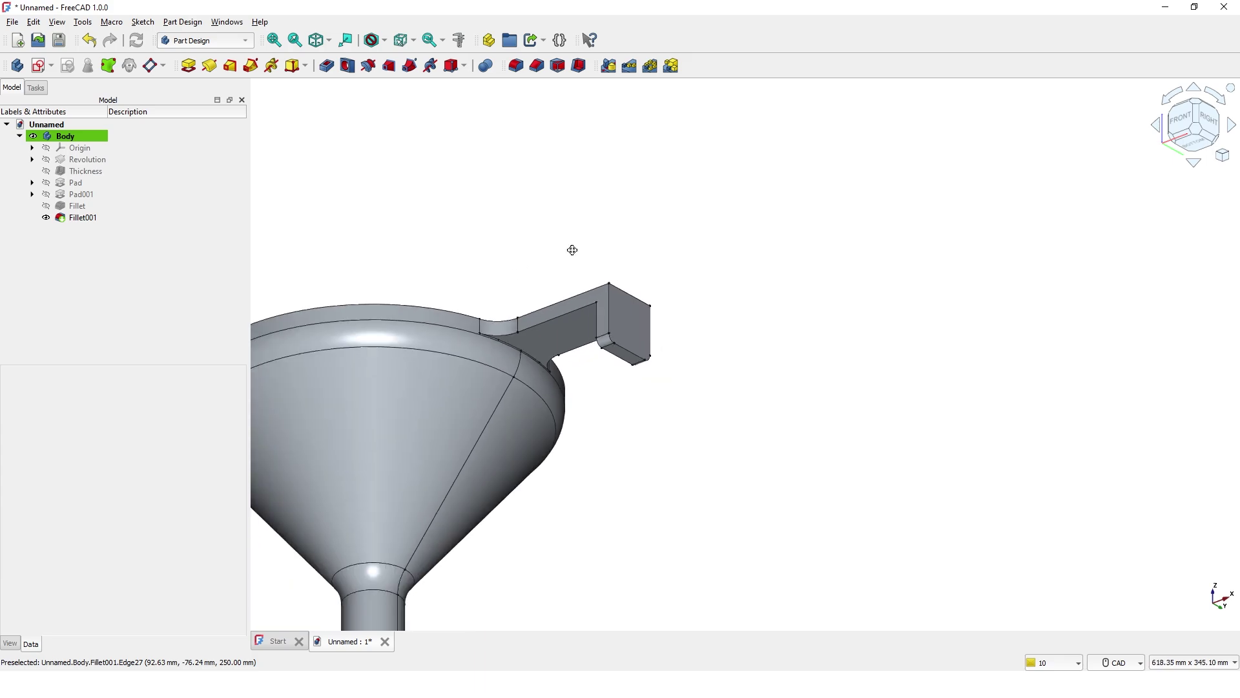
pyautogui.moveTo(625, 238); pyautogui.dragTo(775, 295, button='middle')
pyautogui.scroll(-5, 774, 294)
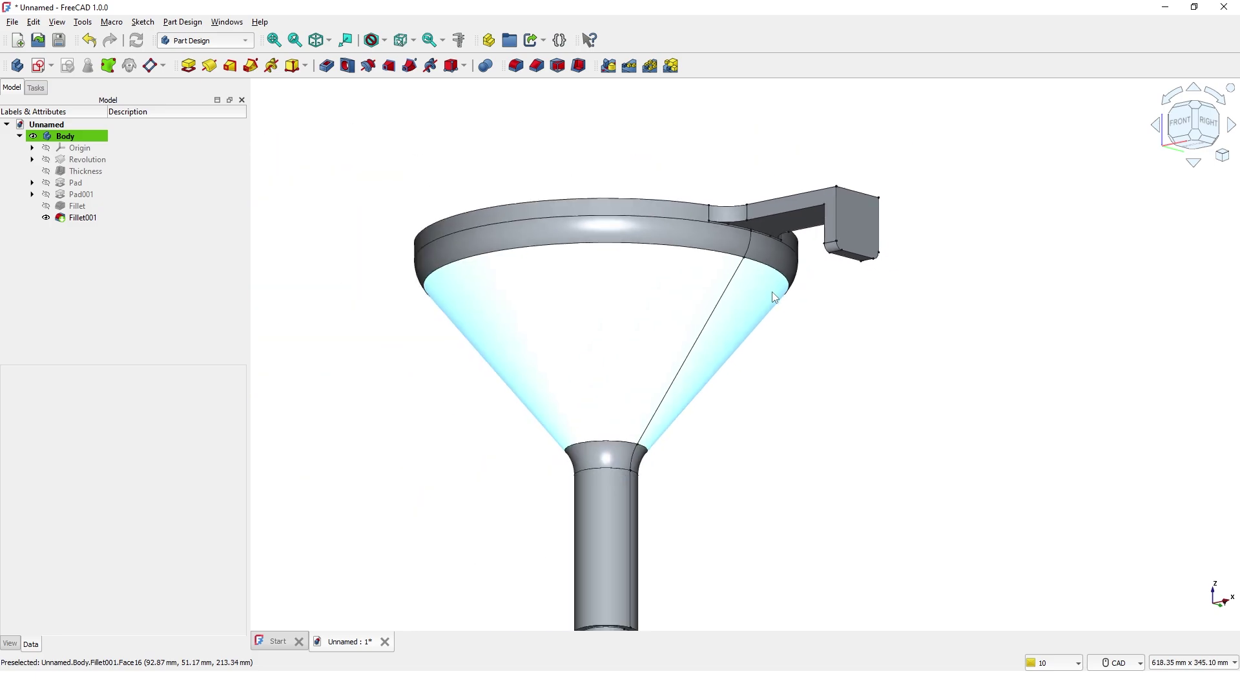
pyautogui.moveTo(750, 341); pyautogui.dragTo(728, 485, button='middle')
pyautogui.moveTo(813, 397); pyautogui.dragTo(742, 448, button='middle')
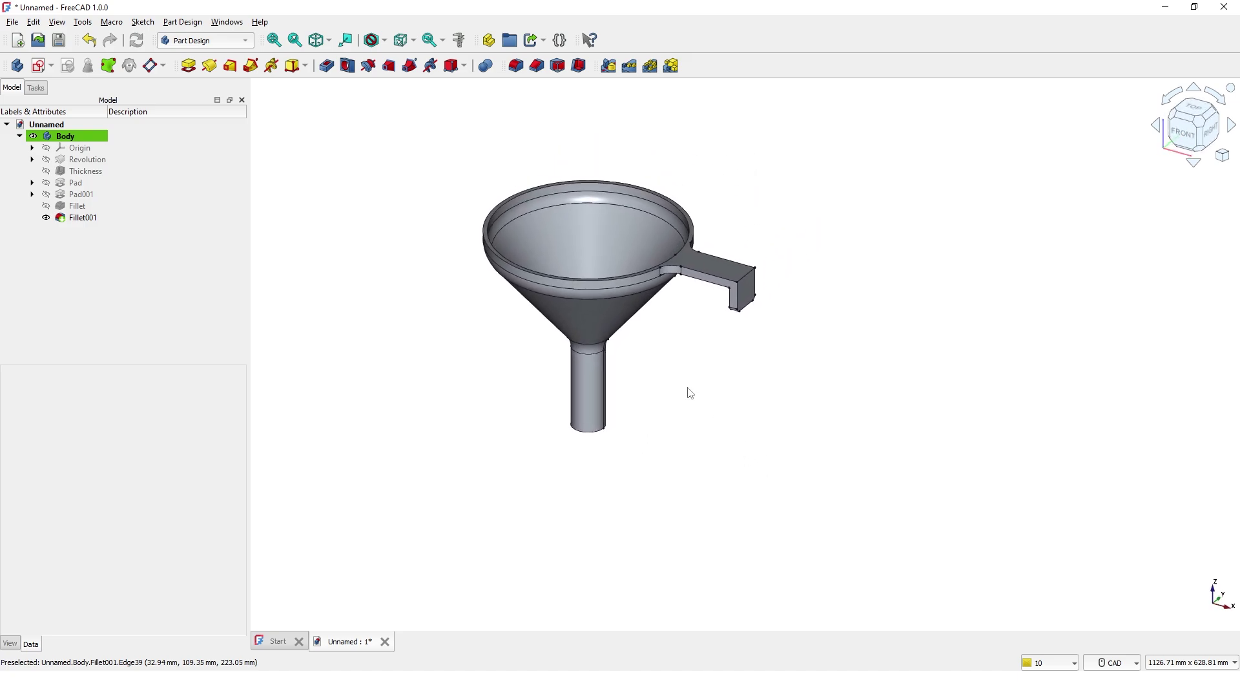
pyautogui.scroll(-1, 687, 390)
pyautogui.scroll(2, 683, 385)
pyautogui.scroll(1, 678, 383)
pyautogui.moveTo(676, 382); pyautogui.dragTo(730, 480, button='middle')
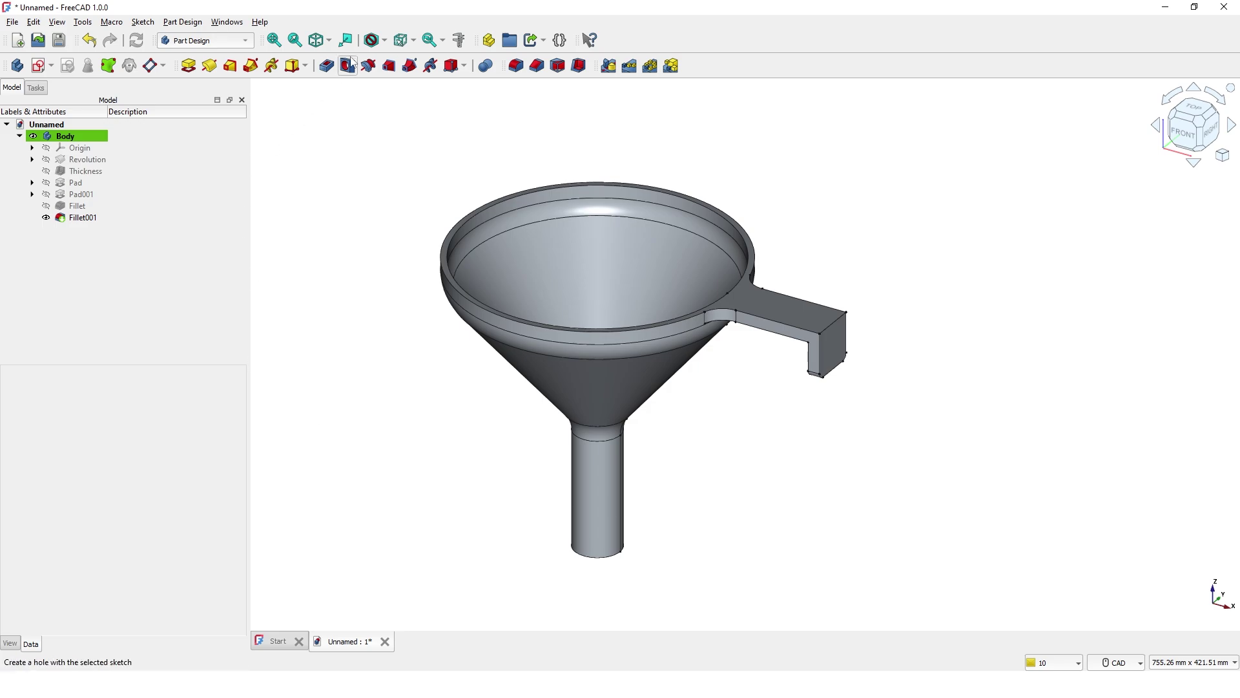
# - Switch the draw style to Shaded so the funnel shows without edge lines
pyautogui.click(385, 41)
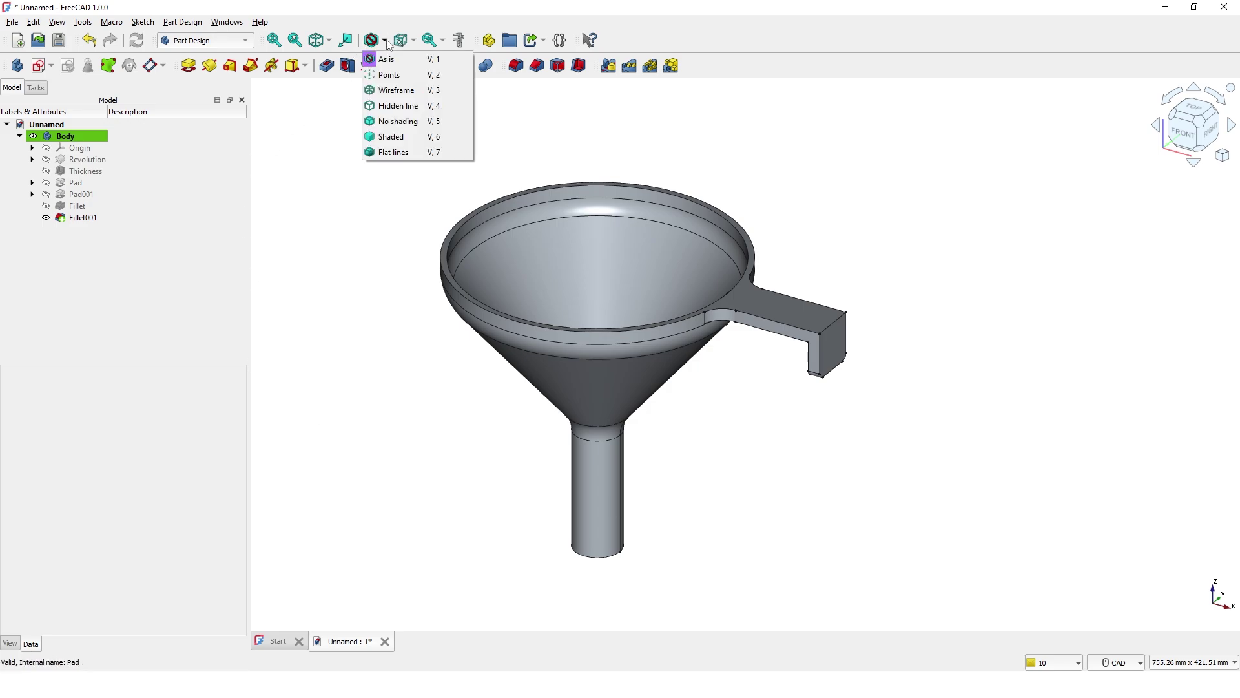
pyautogui.click(394, 136)
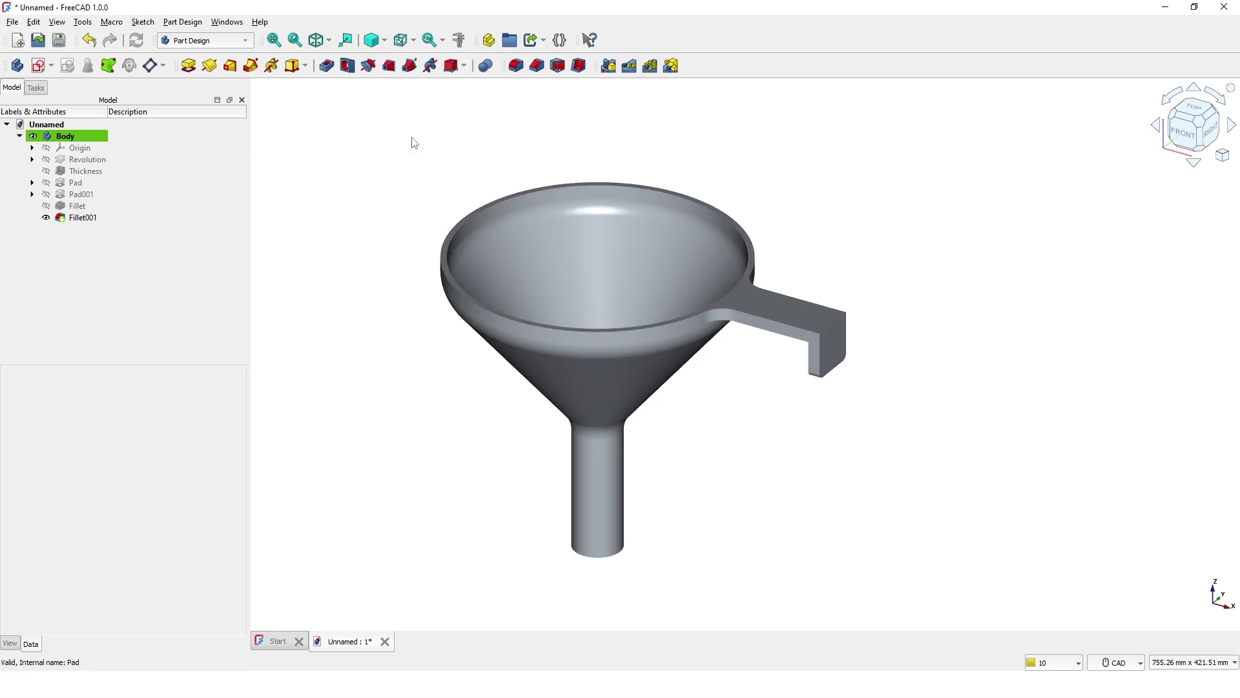
pyautogui.moveTo(386, 159); pyautogui.dragTo(379, 177, button='middle')
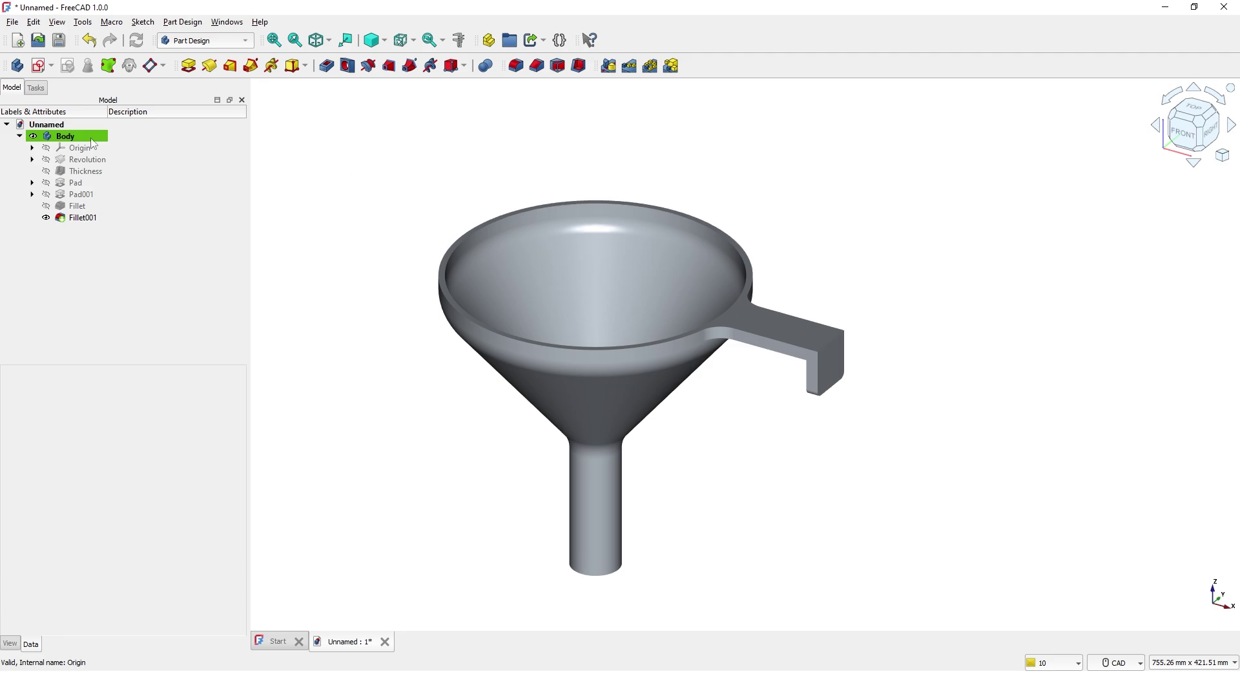
# - Apply the Bronze.FCMat appearance to the funnel Body after previewing Brass and Chrome
pyautogui.rightClick(73, 132)
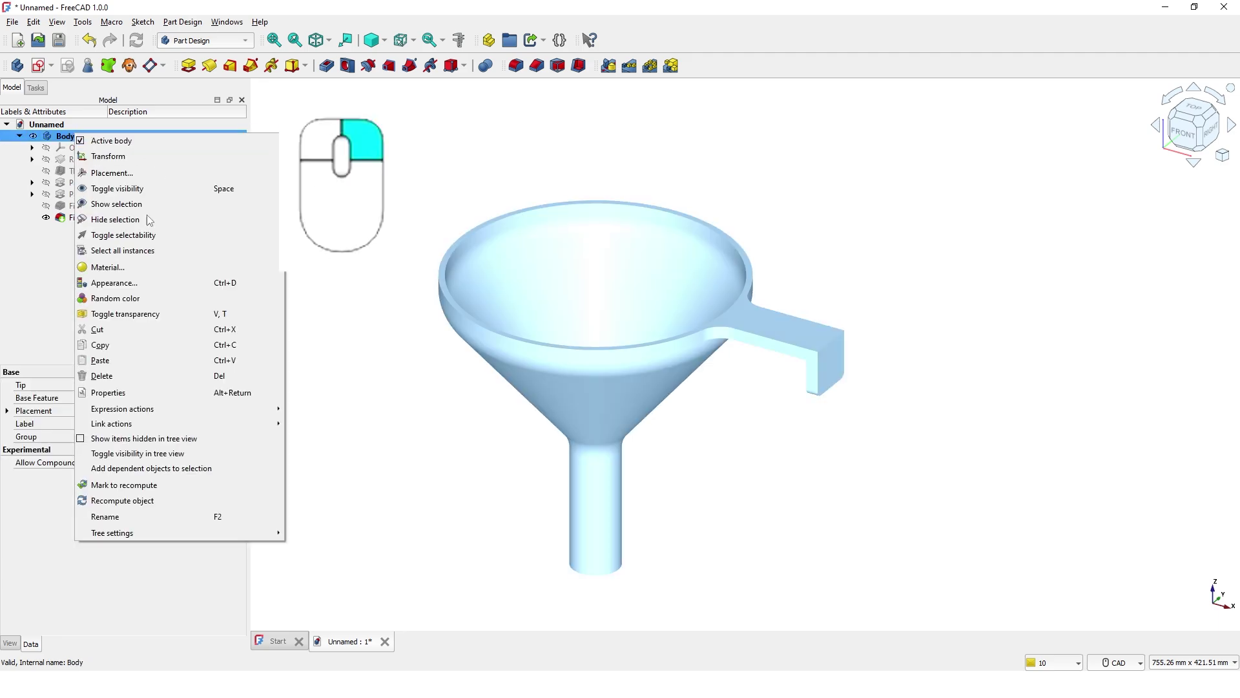
pyautogui.click(173, 289)
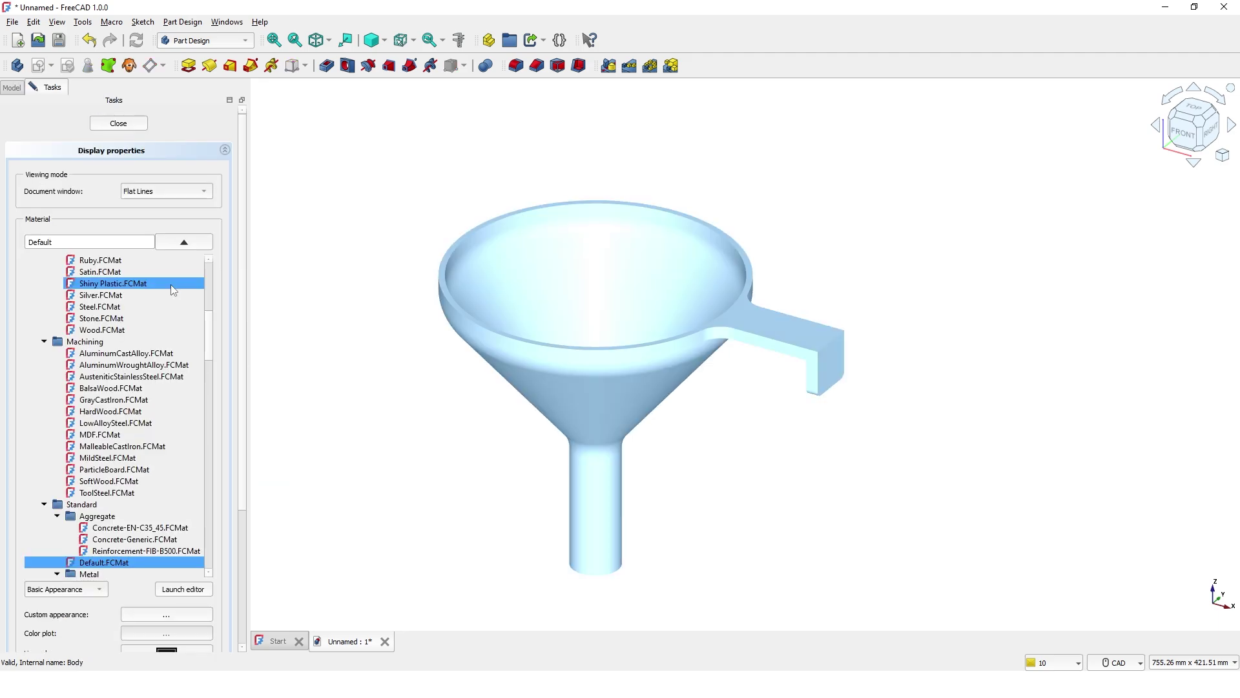
pyautogui.scroll(6, 137, 294)
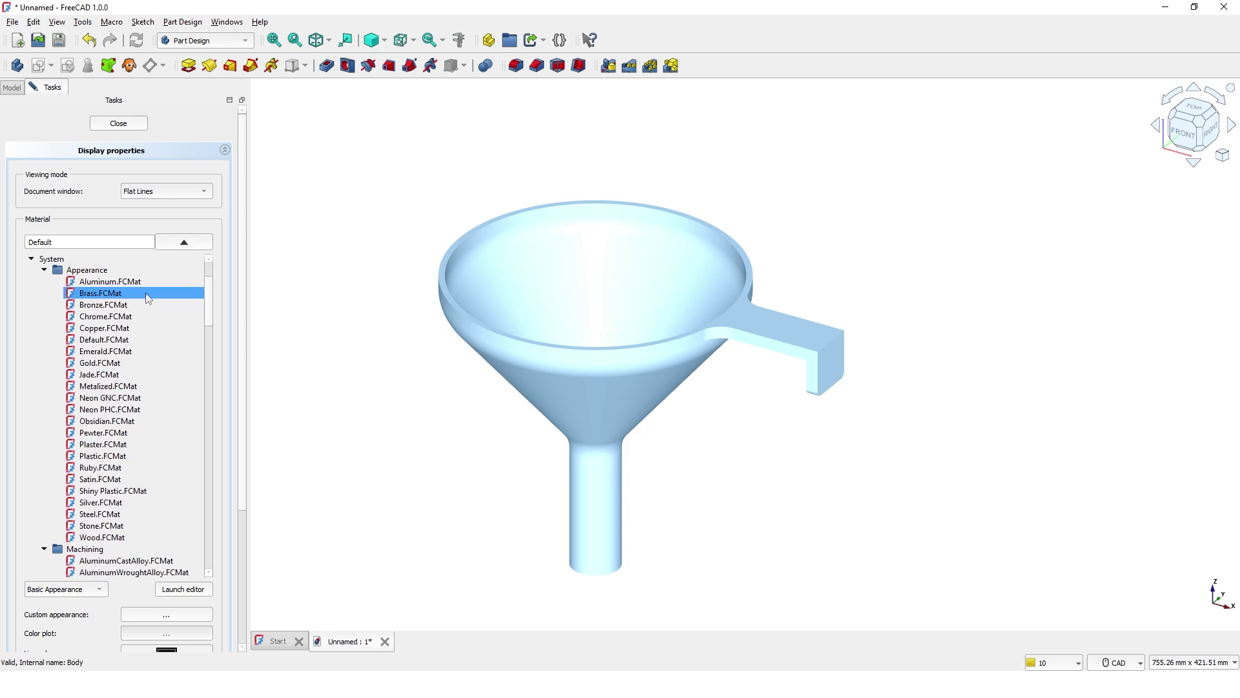
pyautogui.click(105, 293)
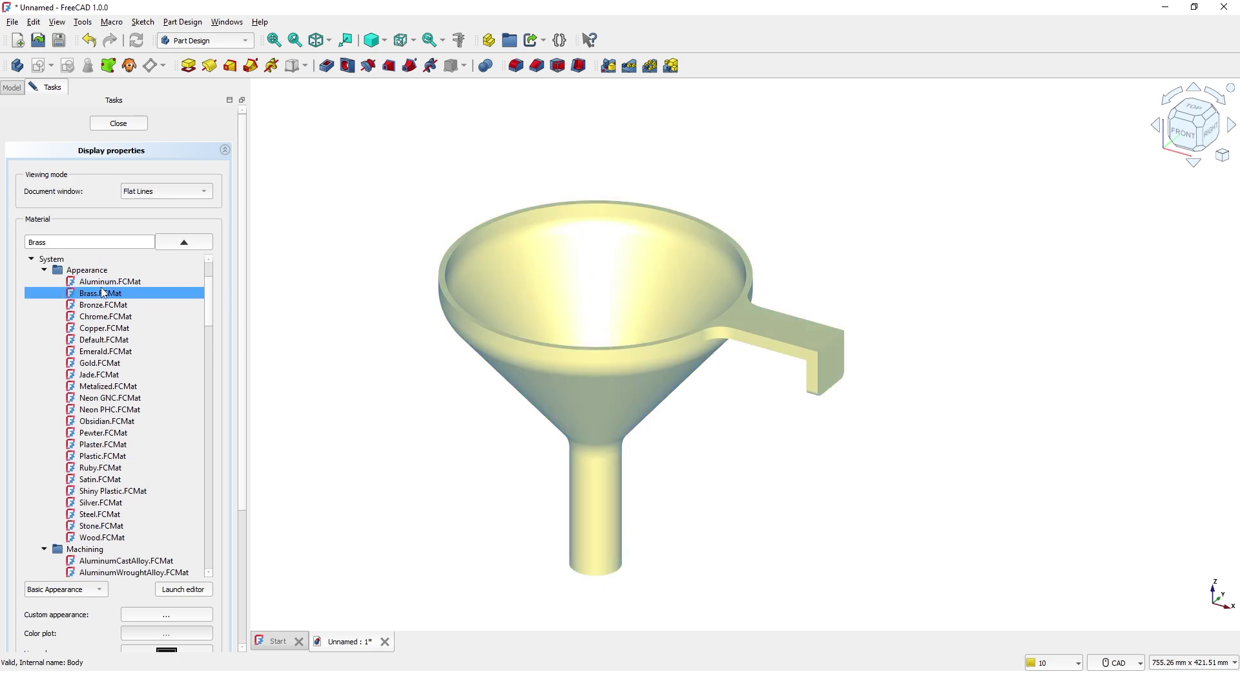
pyautogui.click(104, 305)
pyautogui.click(108, 316)
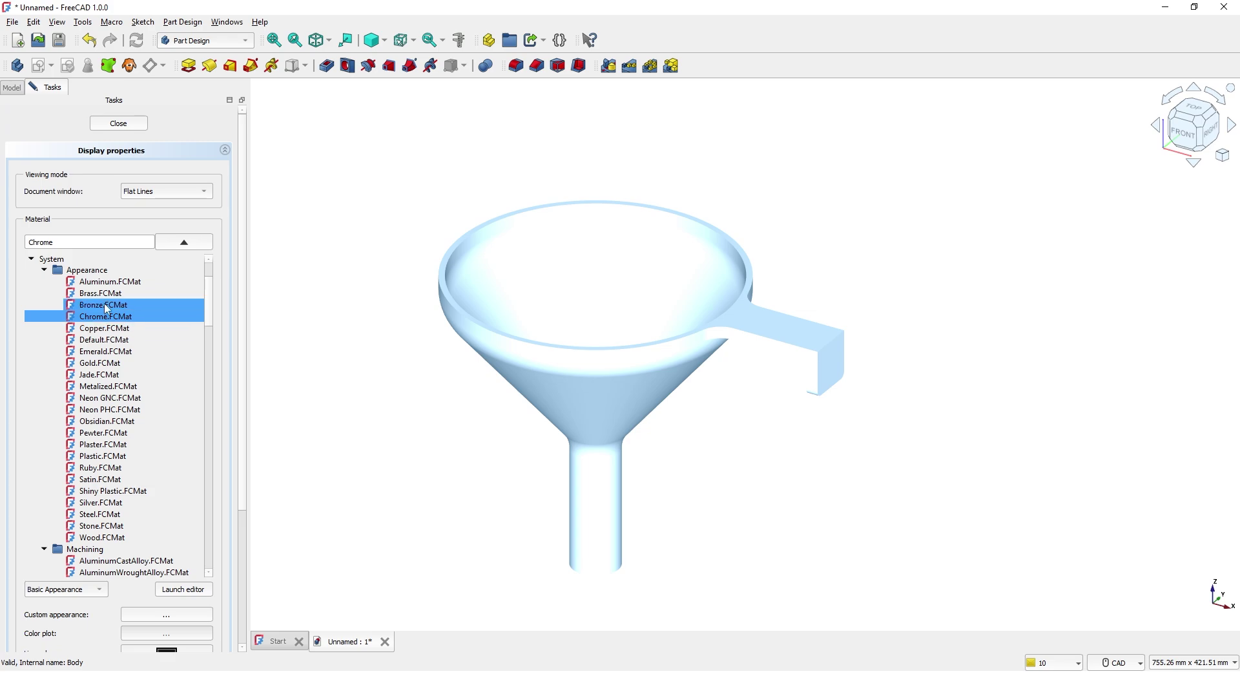
pyautogui.click(130, 305)
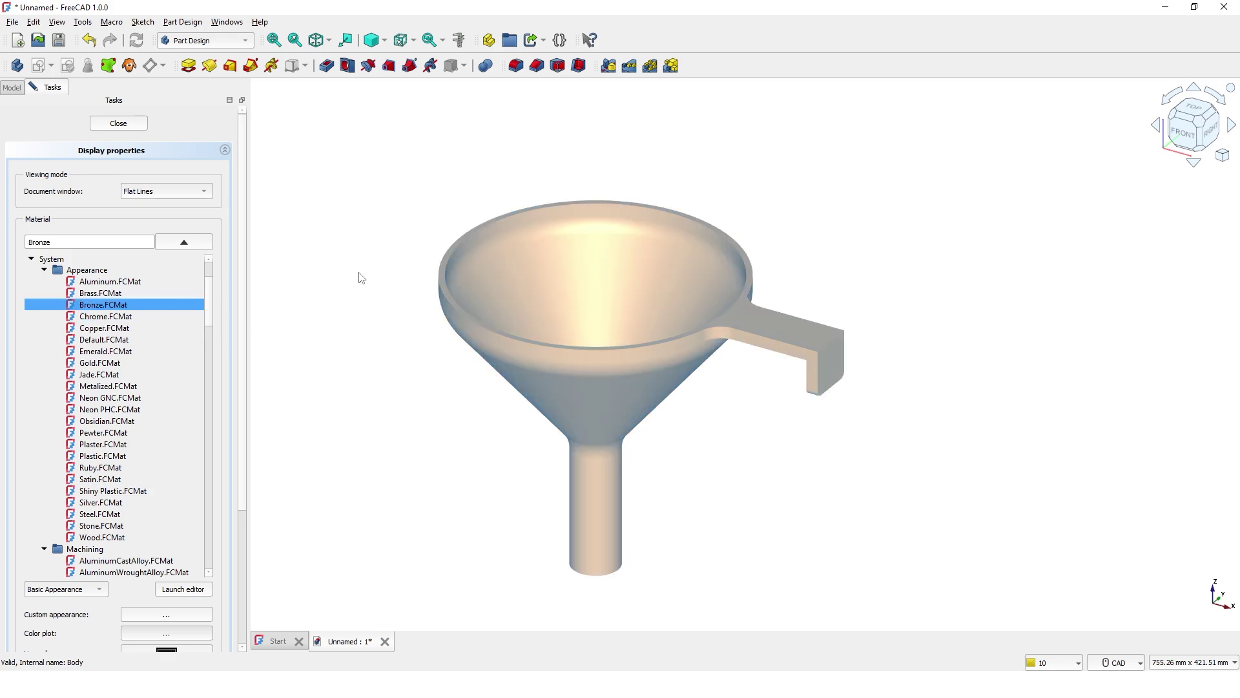
pyautogui.moveTo(416, 369); pyautogui.dragTo(459, 390, button='middle')
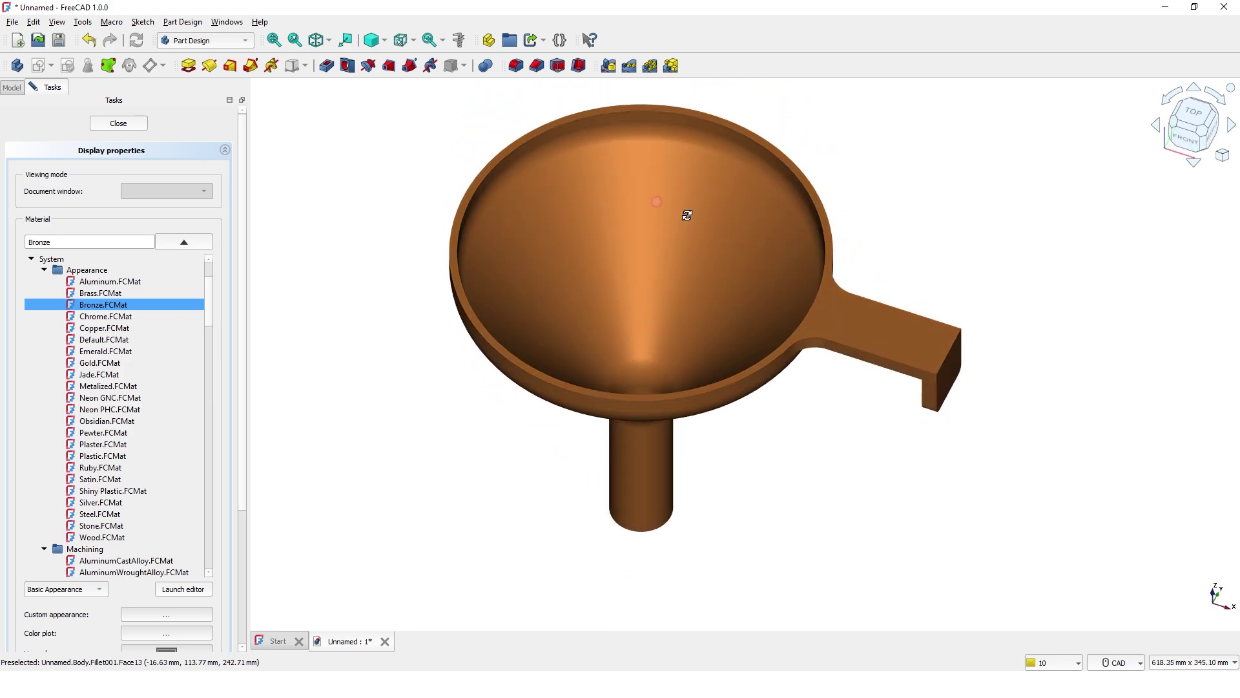
pyautogui.scroll(3, 703, 268)
pyautogui.scroll(-7, 701, 265)
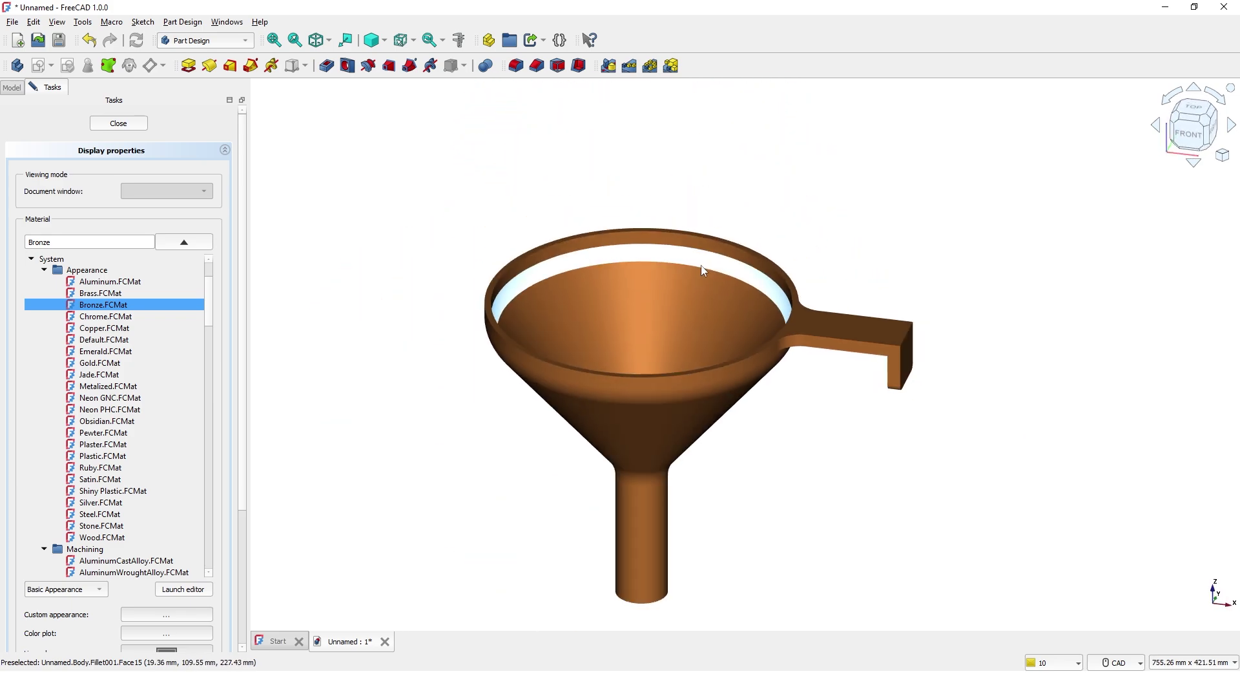